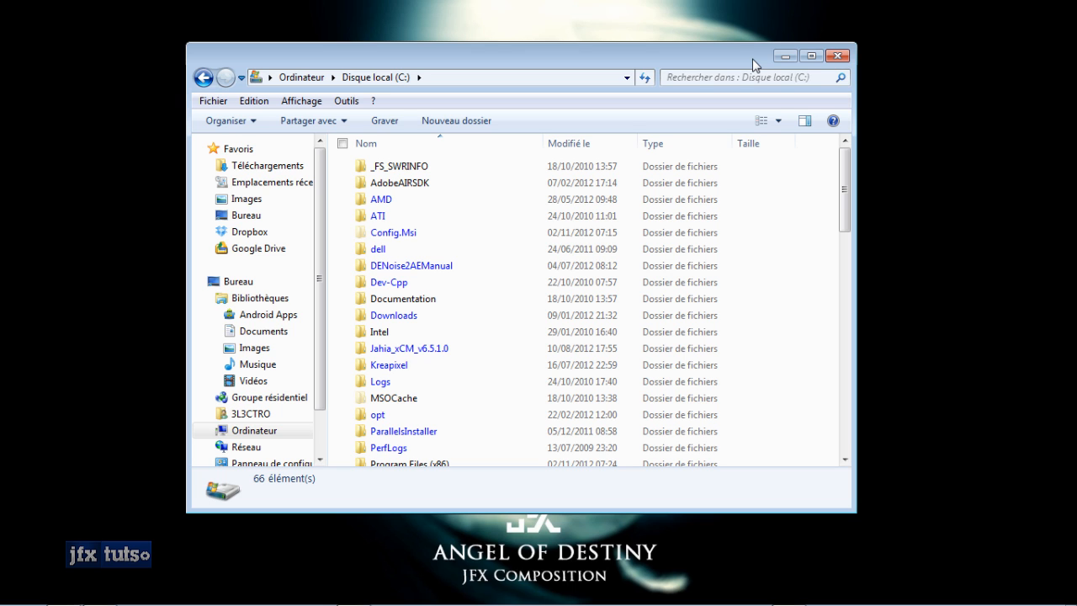
# - Open the Presets folder inside C:\Programmes\Adobe\Adobe Photoshop CS6 (64 Bit)
pyautogui.scroll(-9, 548, 240)
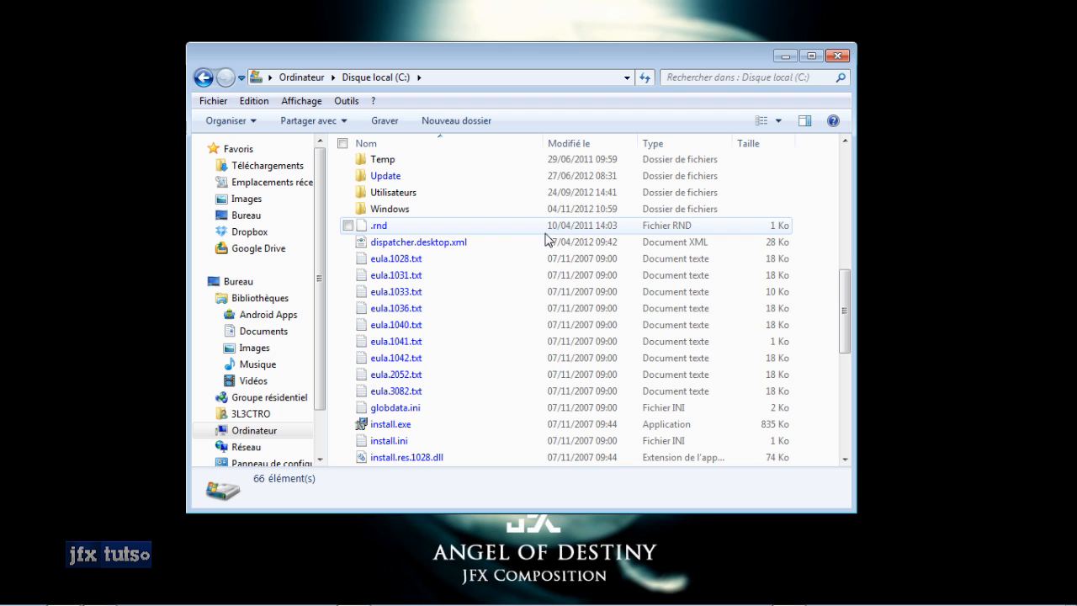
pyautogui.scroll(3, 523, 294)
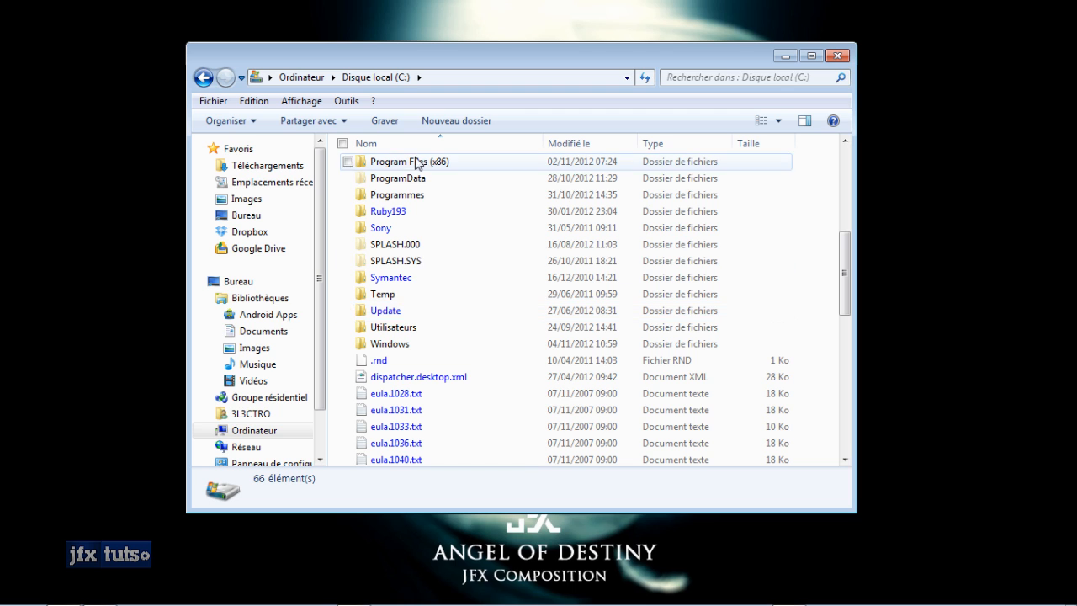
pyautogui.doubleClick(416, 196)
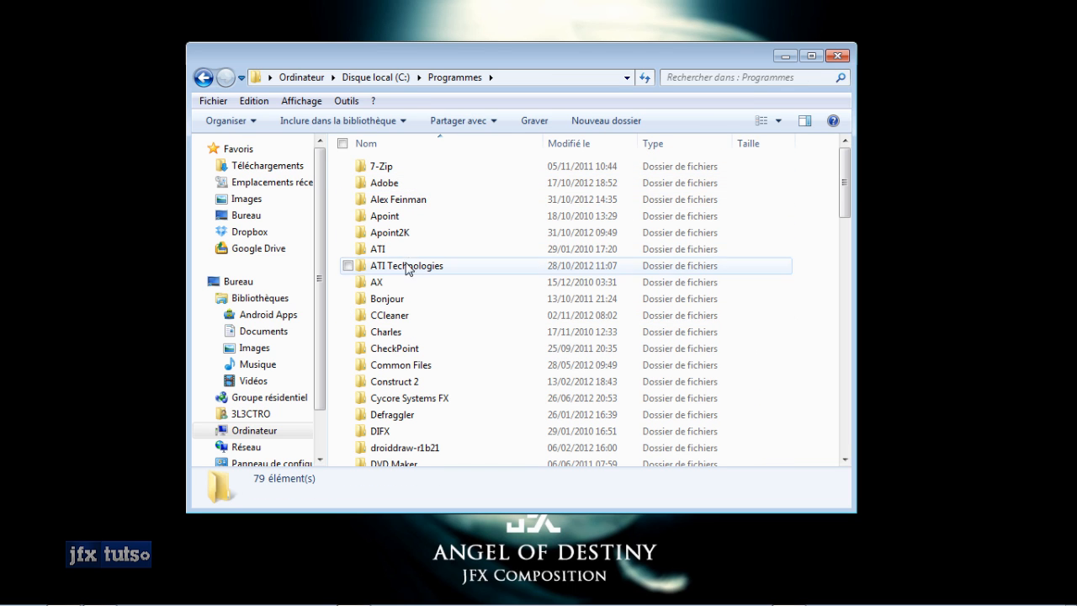
pyautogui.doubleClick(380, 181)
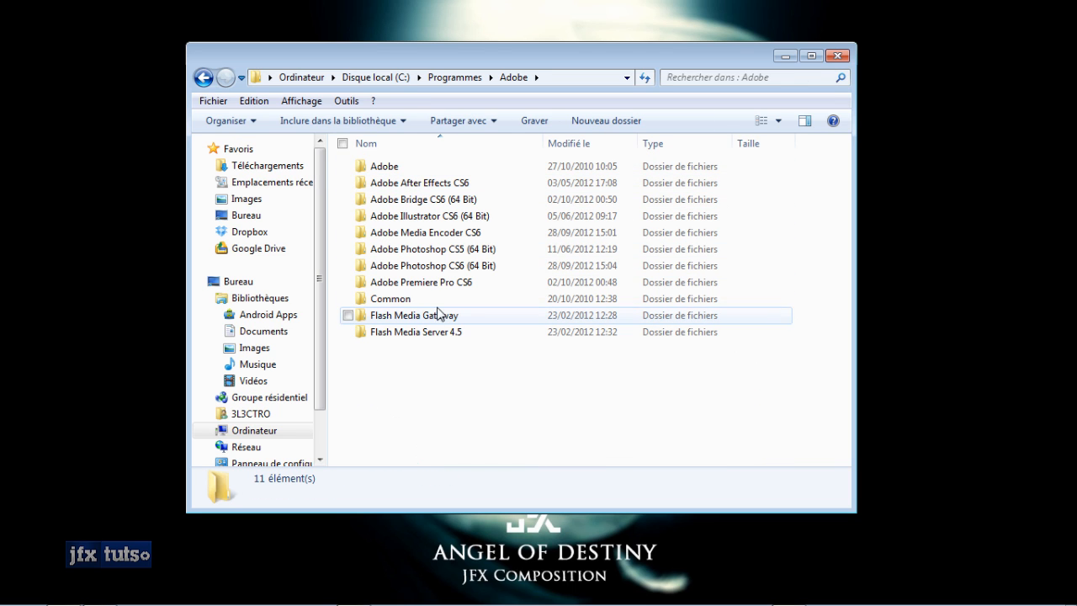
pyautogui.doubleClick(420, 266)
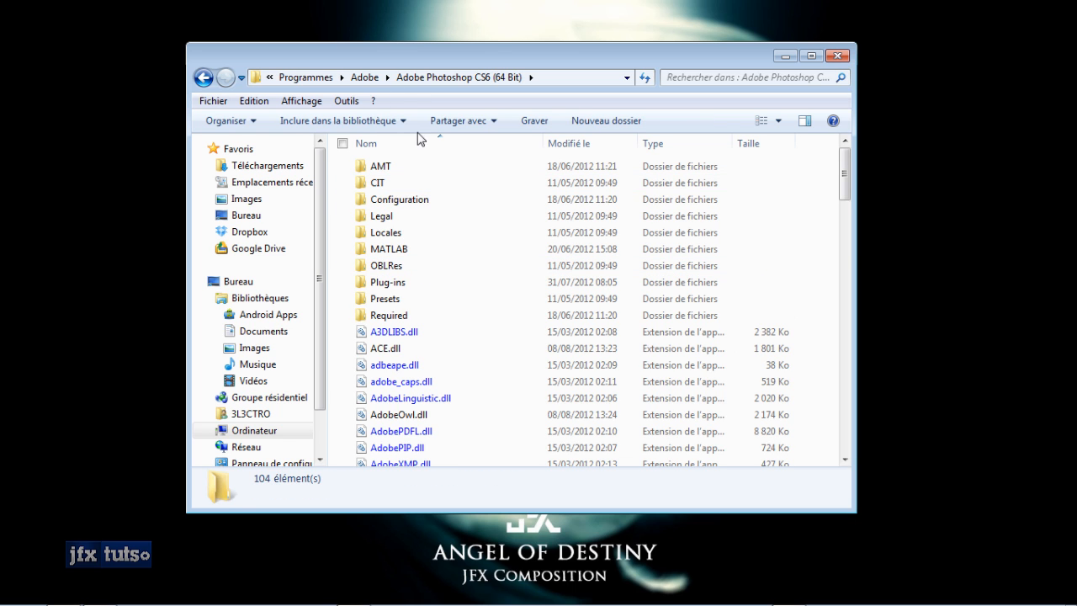
pyautogui.scroll(-3, 416, 214)
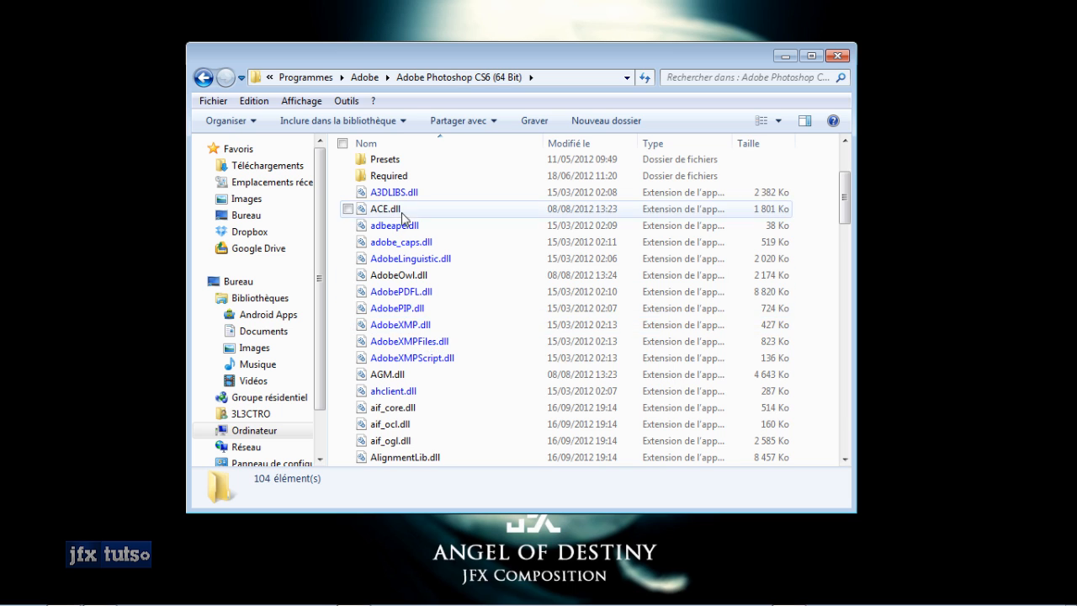
pyautogui.scroll(3, 403, 214)
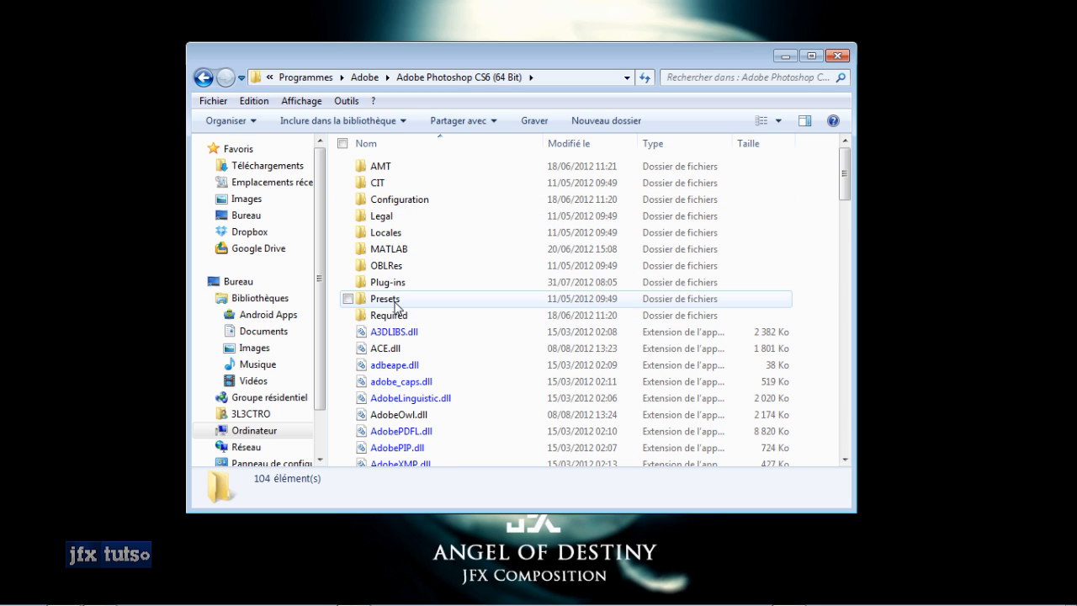
pyautogui.doubleClick(395, 302)
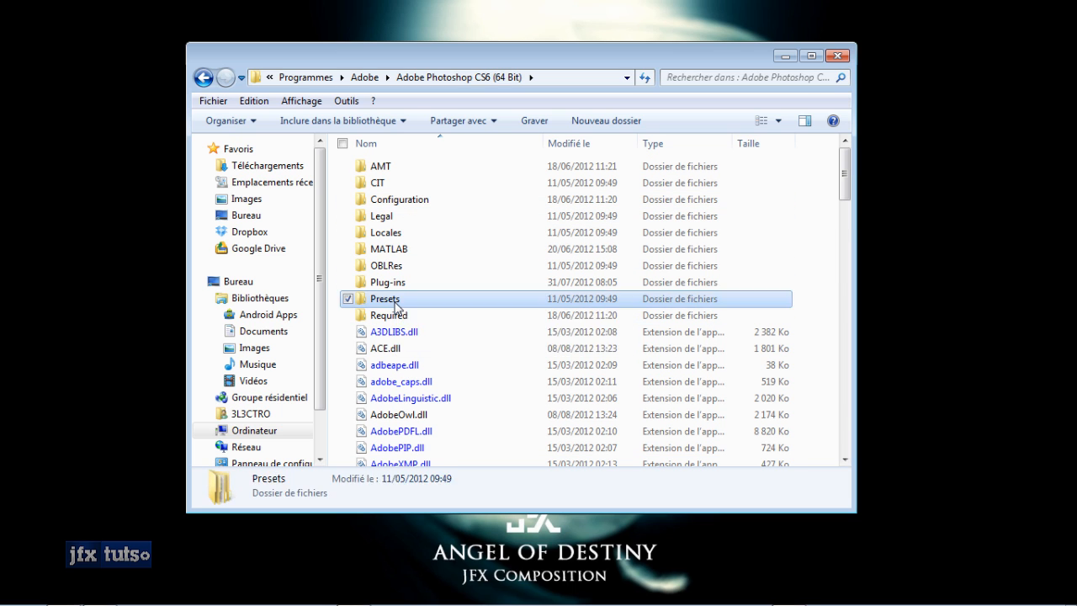
# - Maximize the folder window, narrow the navigation pane, and widen the Nom column
pyautogui.click(811, 56)
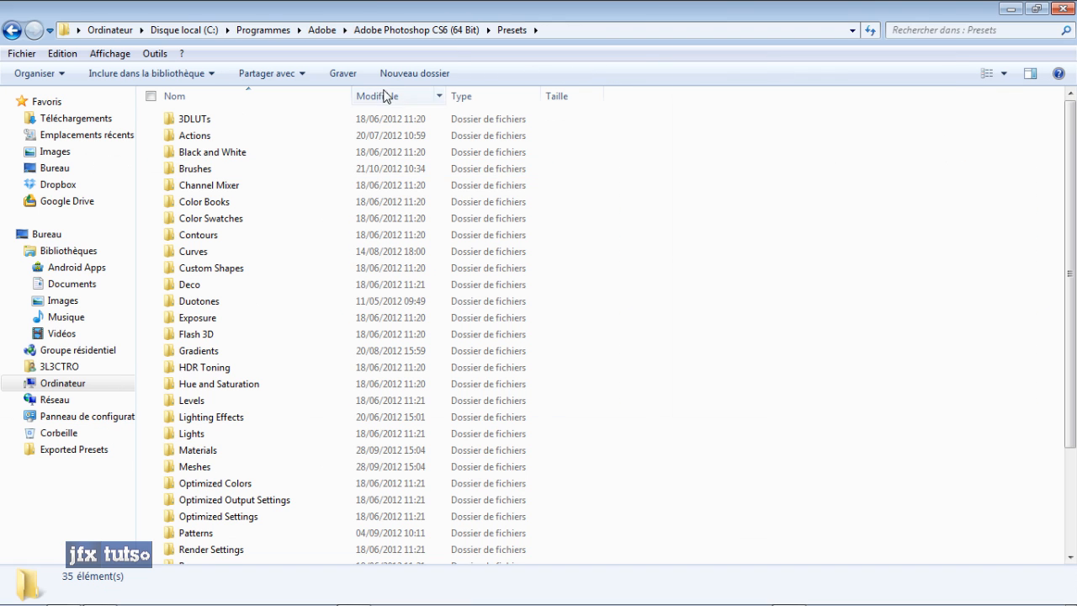
pyautogui.moveTo(136, 143); pyautogui.dragTo(72, 148)
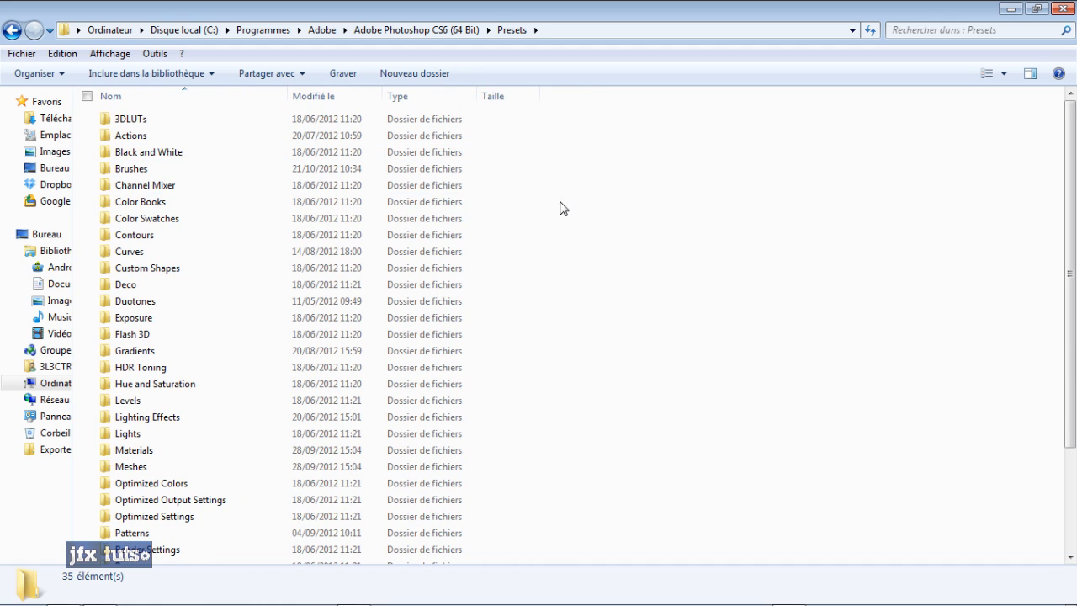
pyautogui.moveTo(288, 95); pyautogui.dragTo(361, 95)
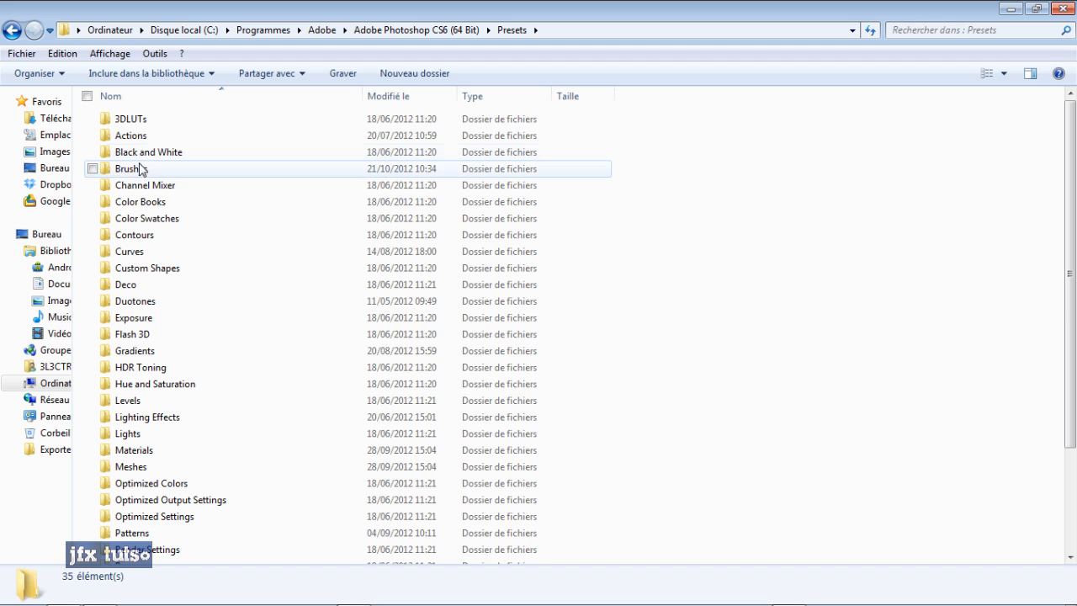
# - Examine the .abr brush files in the Brushes folder, including Basic Brushes.abr and Marks and scratches.abr, and return to Presets
pyautogui.doubleClick(147, 174)
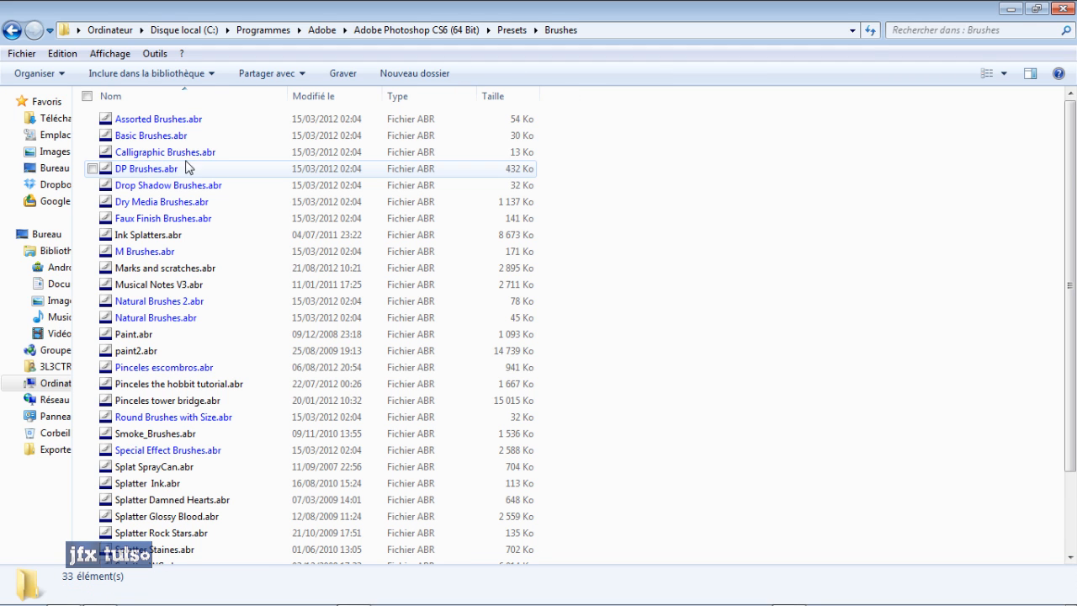
pyautogui.scroll(-2, 172, 253)
pyautogui.scroll(2, 181, 296)
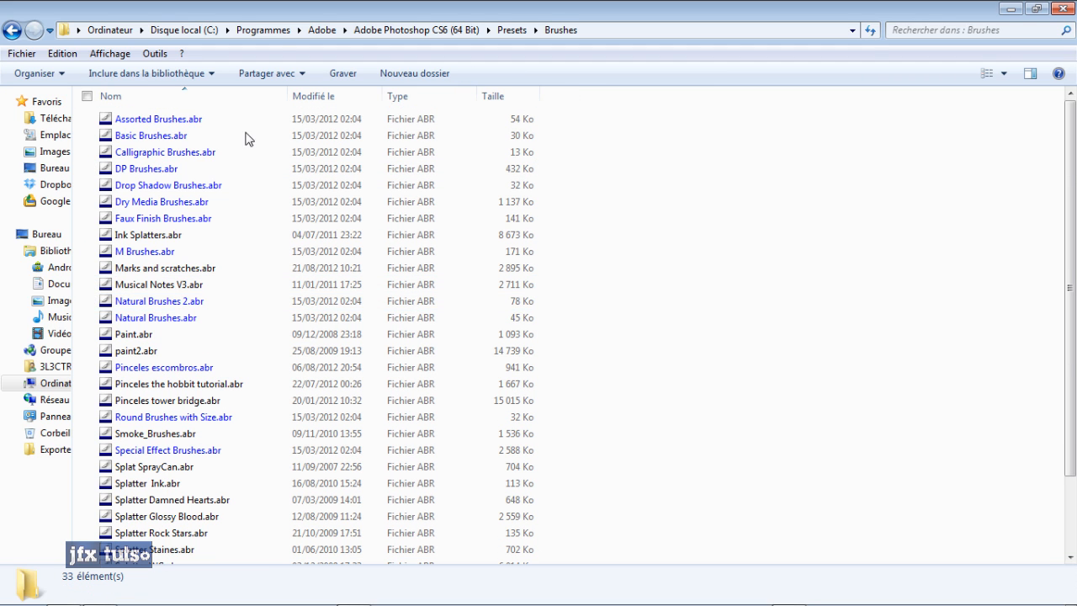
pyautogui.click(193, 136)
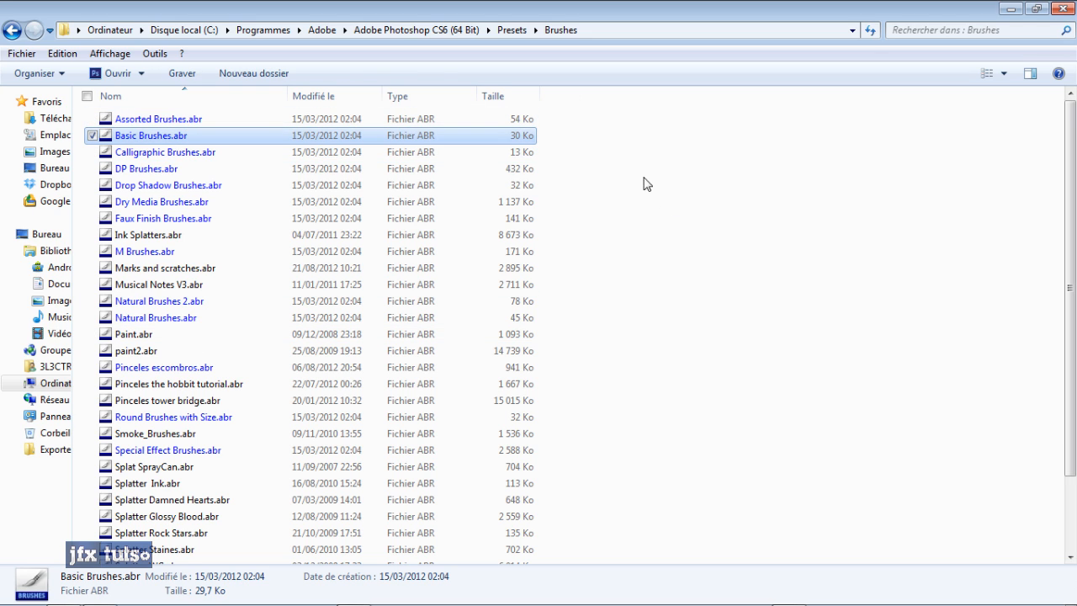
pyautogui.click(581, 149)
pyautogui.click(151, 169)
pyautogui.click(154, 269)
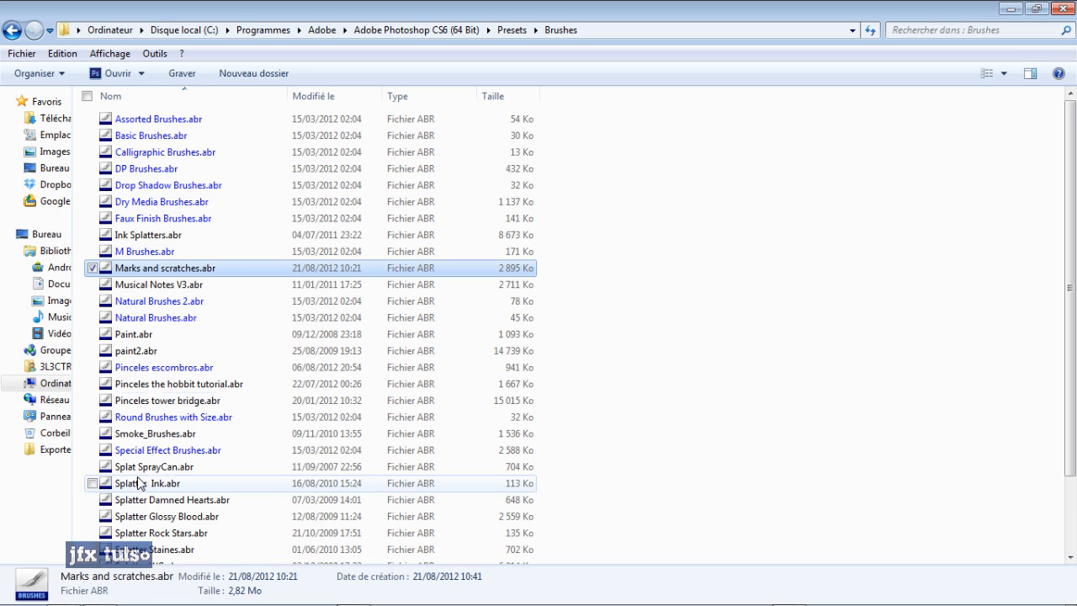
pyautogui.press('BackSpace')
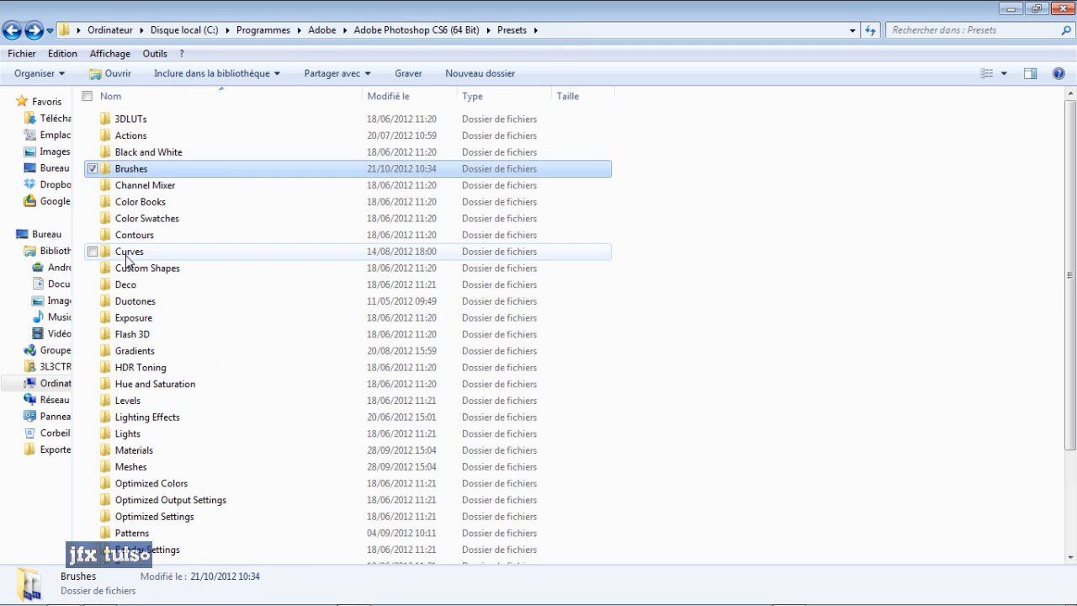
# - Add the Actions, Black and White, Contours, Curves and Custom Shapes folders to the selection alongside Brushes
pyautogui.click(92, 135)
pyautogui.click(93, 151)
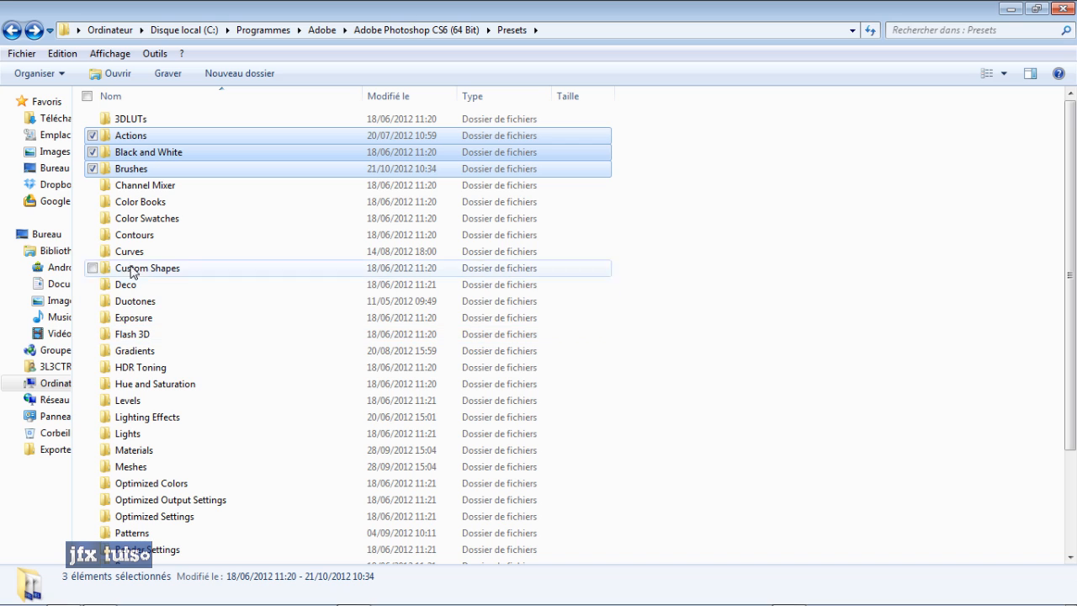
pyautogui.click(93, 251)
pyautogui.click(92, 234)
pyautogui.click(93, 267)
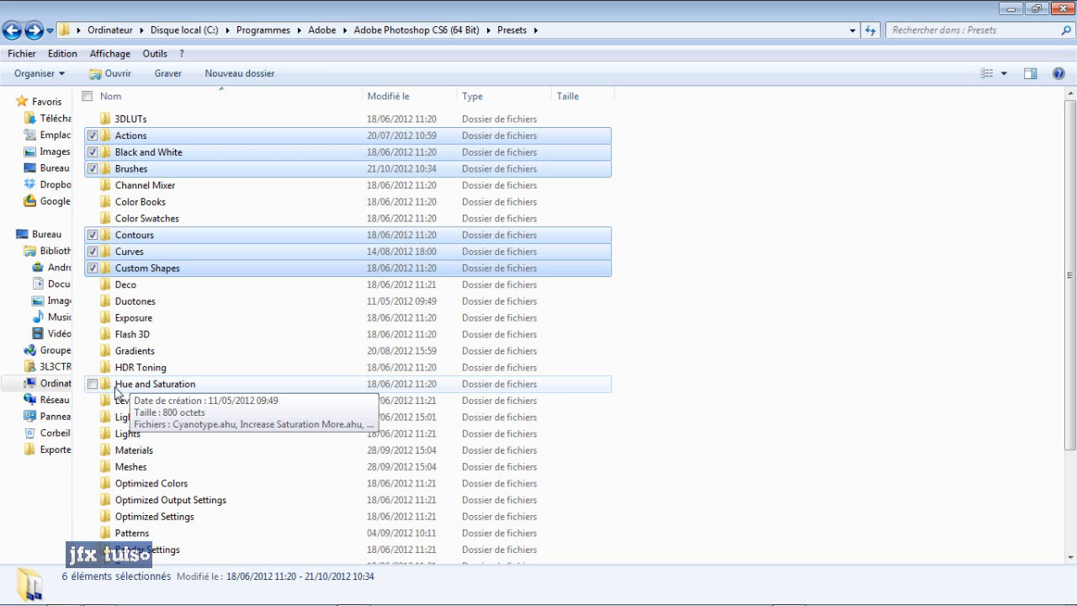
# - Extend the selection with the Gradients, Hue and Saturation, Levels, Lighting Effects, Patterns, Scripts and Styles folders
pyautogui.click(93, 384)
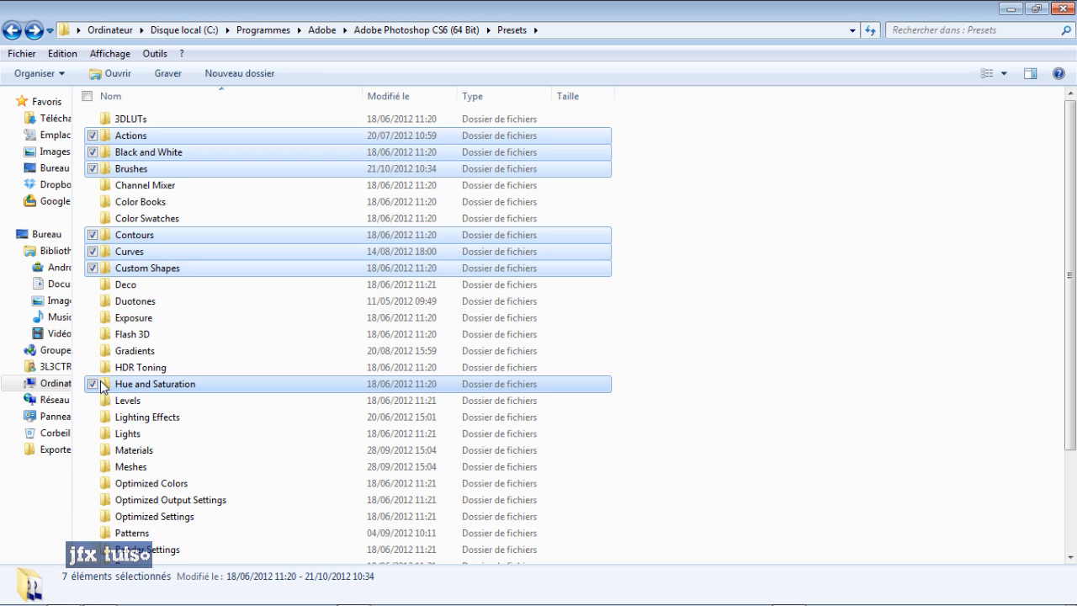
pyautogui.click(92, 350)
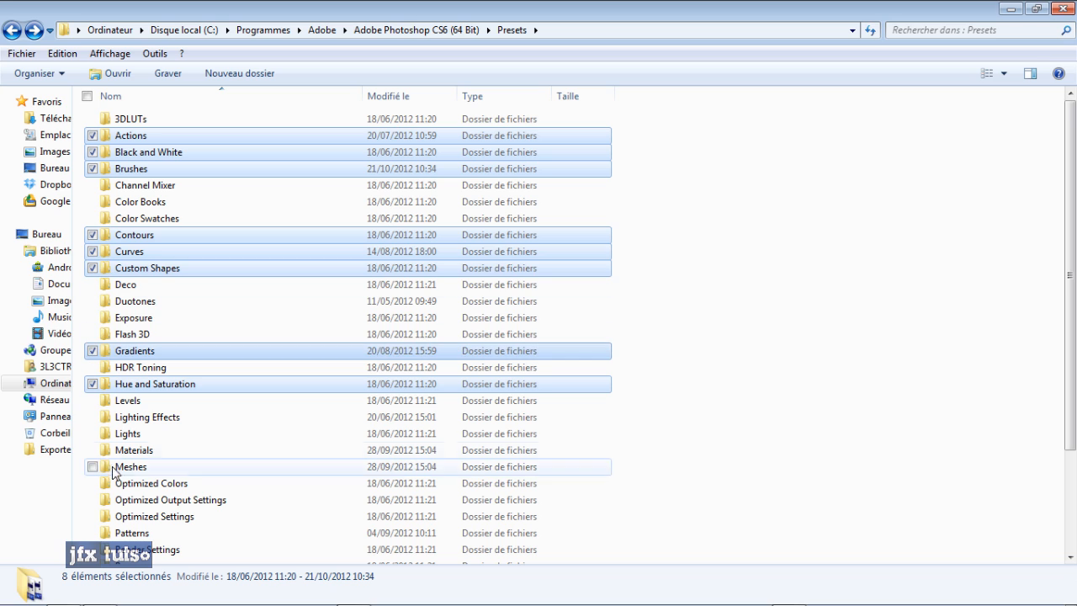
pyautogui.click(92, 400)
pyautogui.click(92, 417)
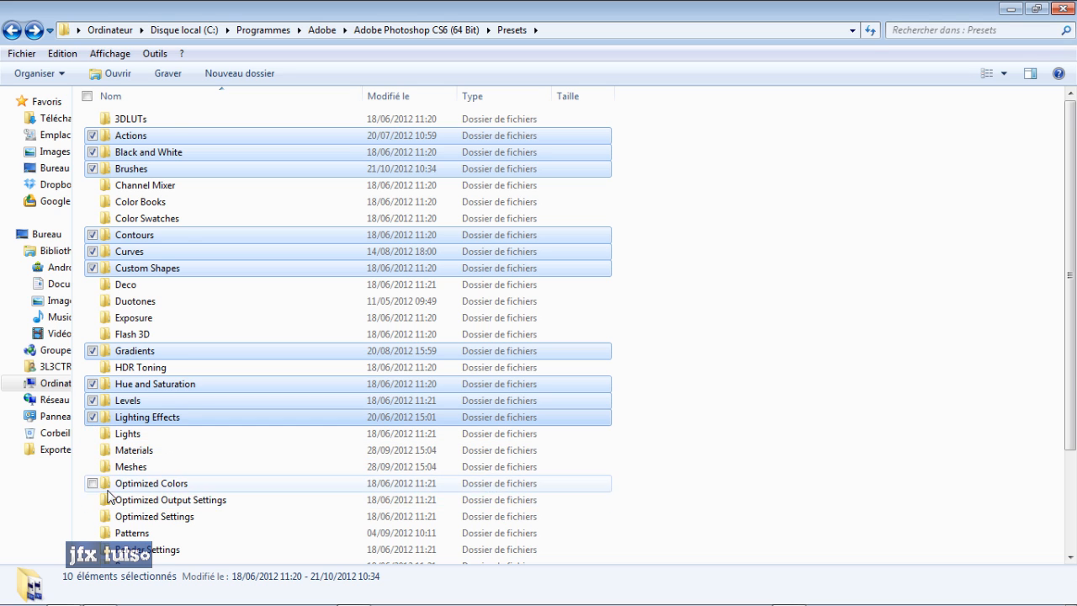
pyautogui.scroll(-3, 118, 492)
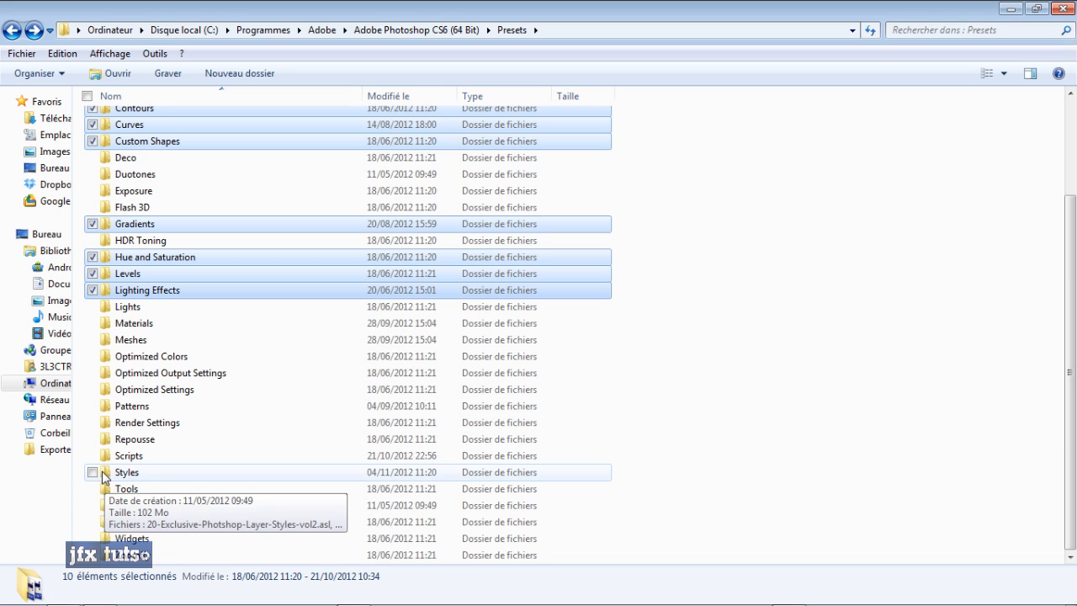
pyautogui.click(92, 472)
pyautogui.click(93, 455)
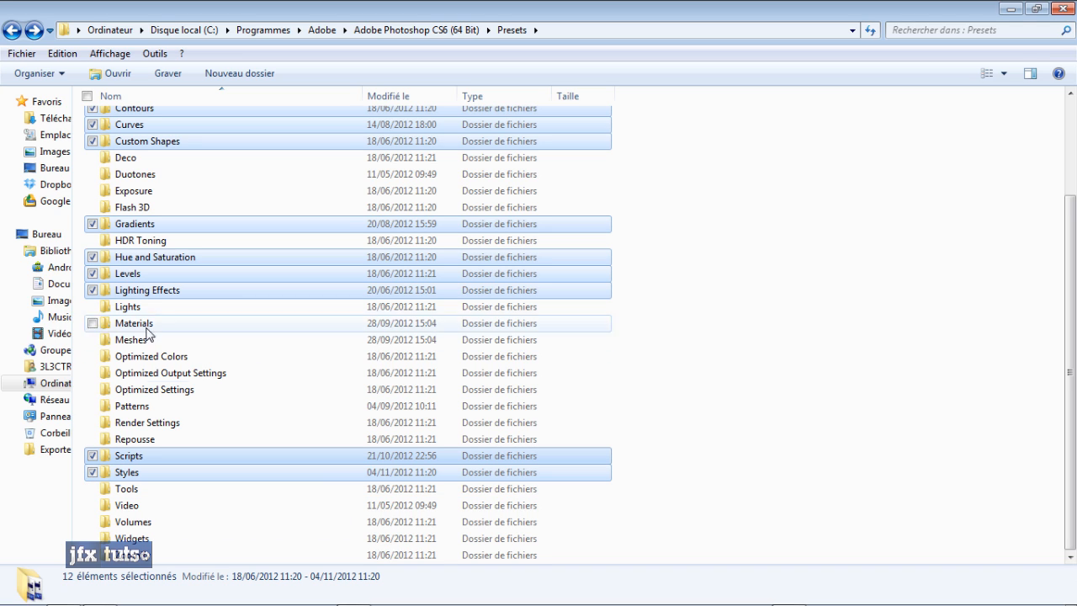
pyautogui.click(93, 406)
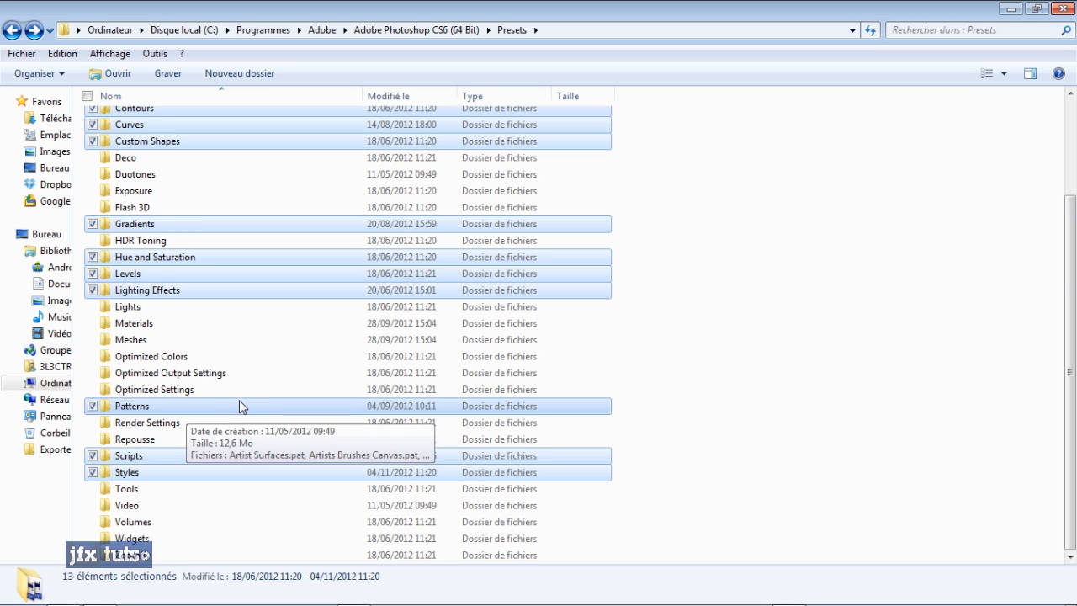
pyautogui.scroll(3, 240, 407)
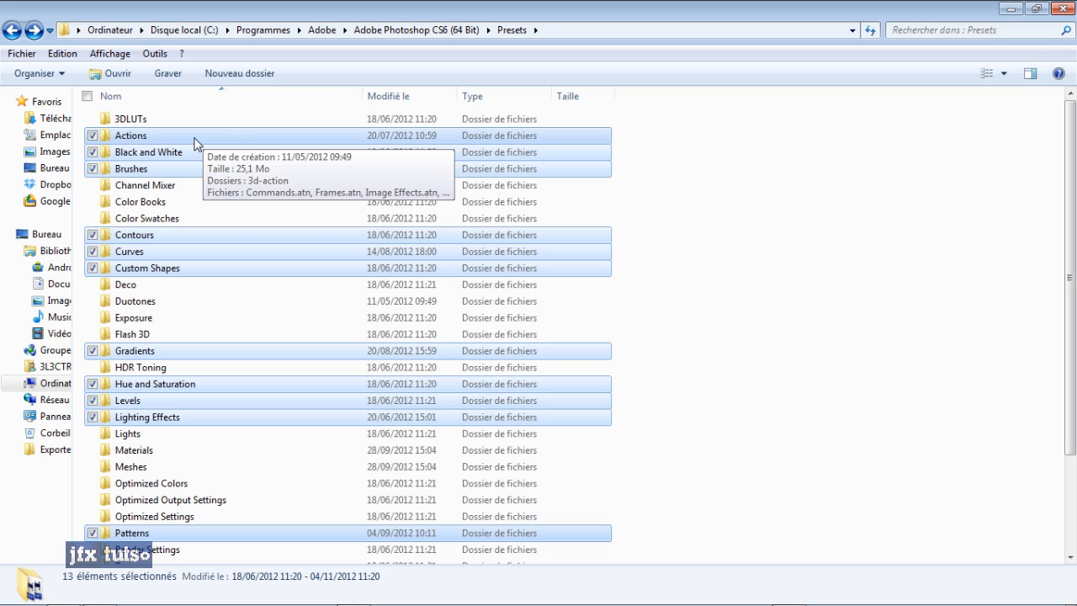
# - Inspect the preset files in the Actions folder and the Black and White folder, and return to Presets
pyautogui.doubleClick(167, 138)
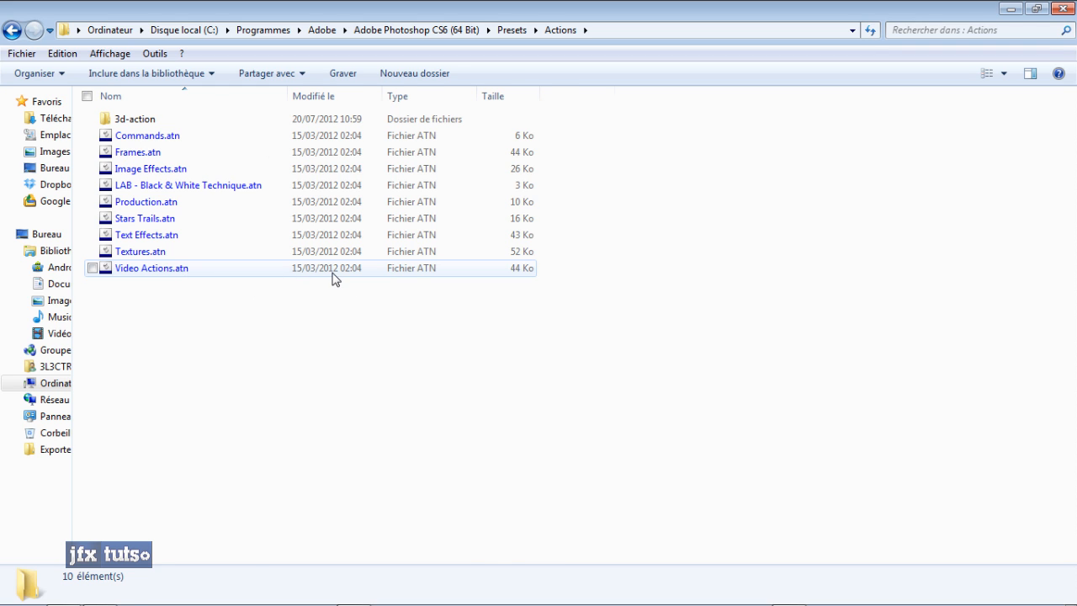
pyautogui.press('BackSpace')
pyautogui.doubleClick(145, 156)
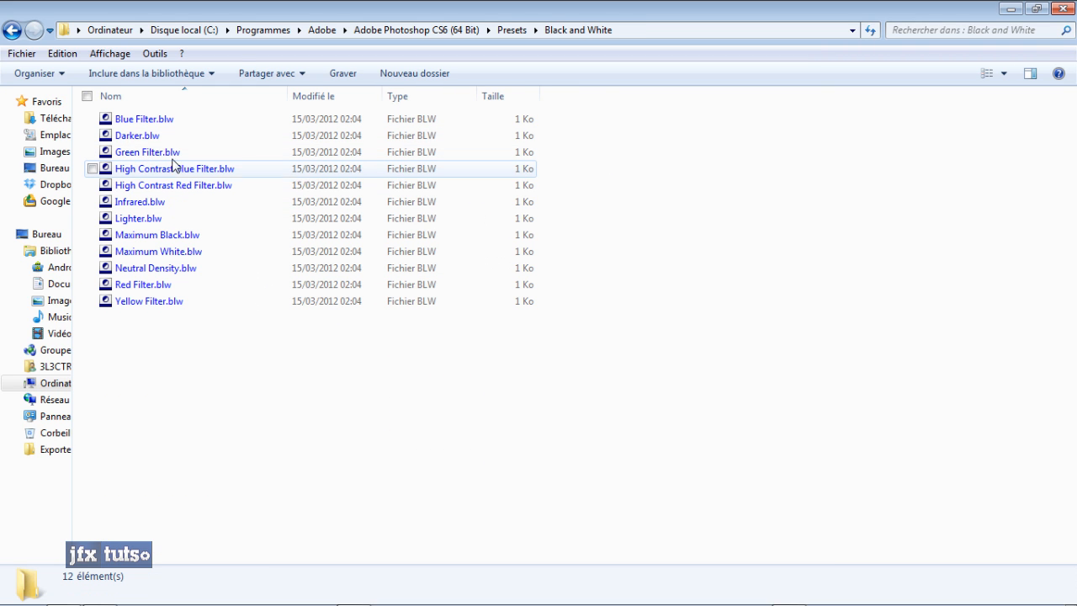
pyautogui.press('BackSpace')
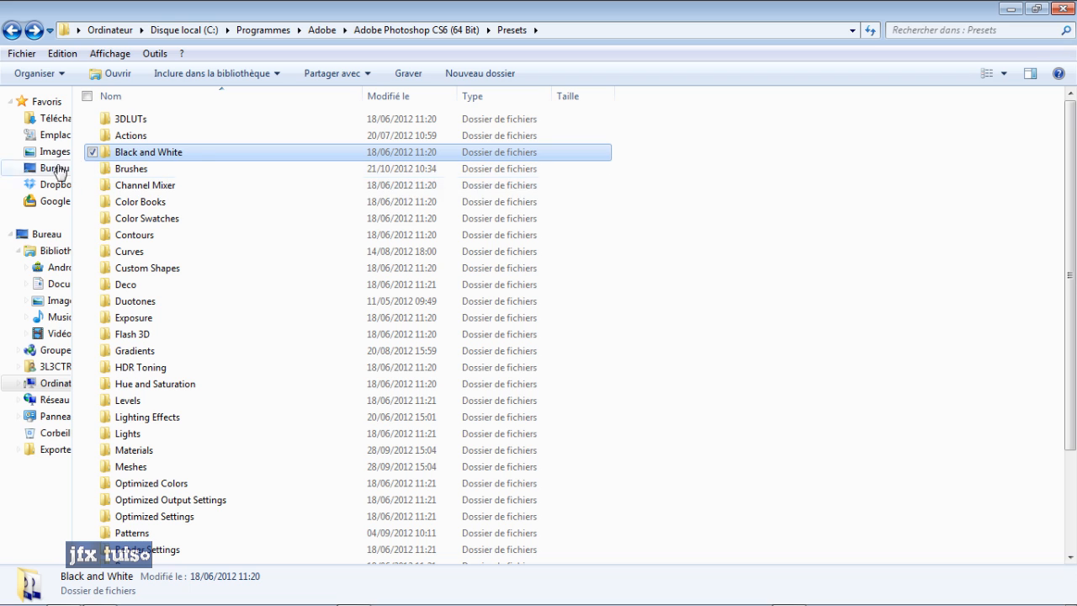
# - Review the full list of brush files in the Brushes folder, including Pinceles the hobbit tutorial.abr, and go back to Presets
pyautogui.doubleClick(126, 171)
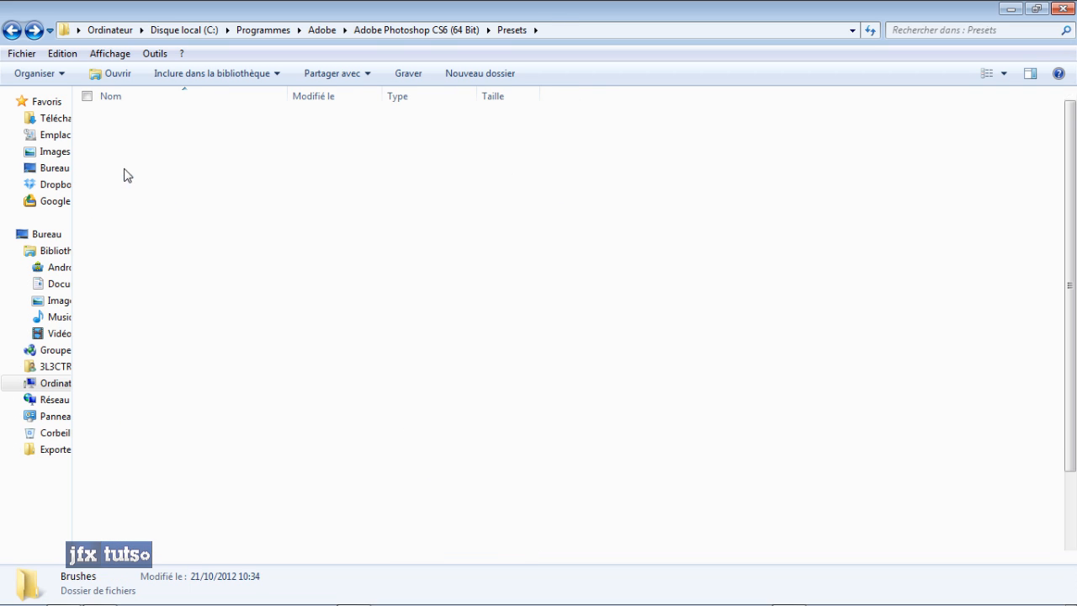
pyautogui.scroll(-2, 180, 210)
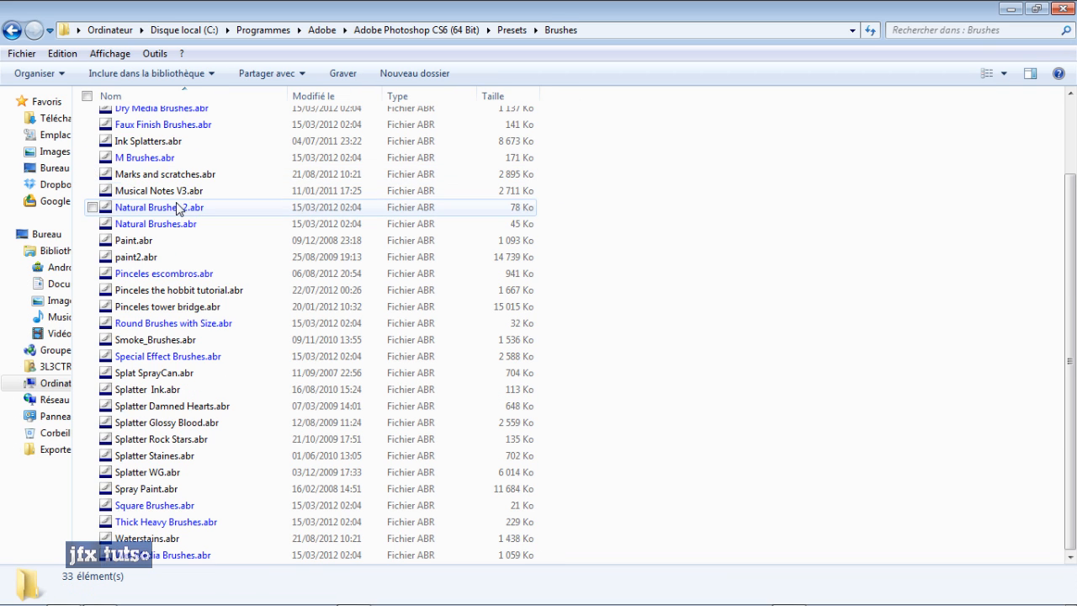
pyautogui.click(233, 294)
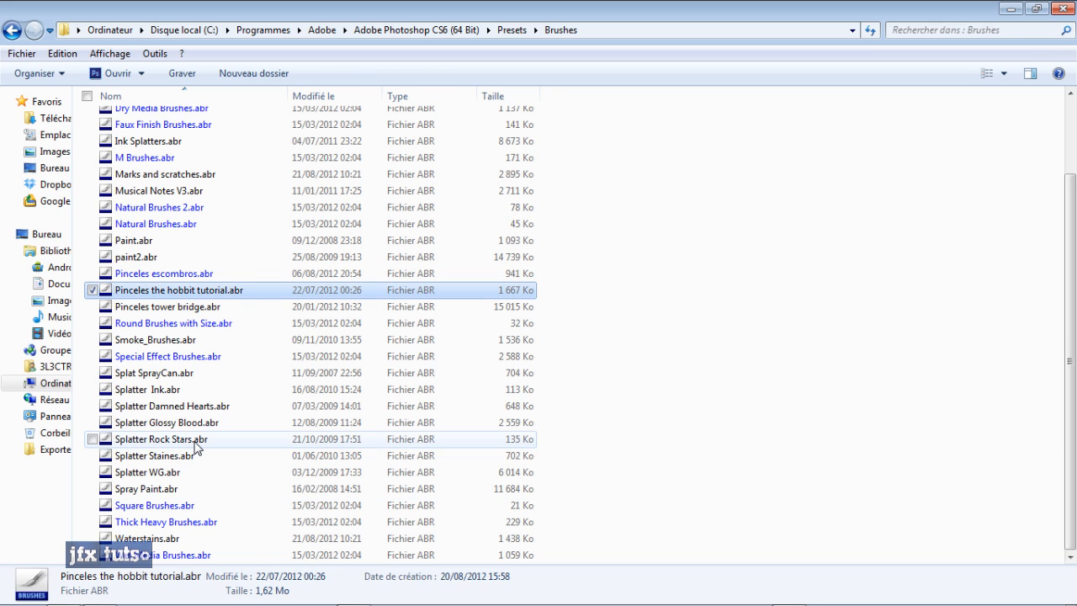
pyautogui.press('BackSpace')
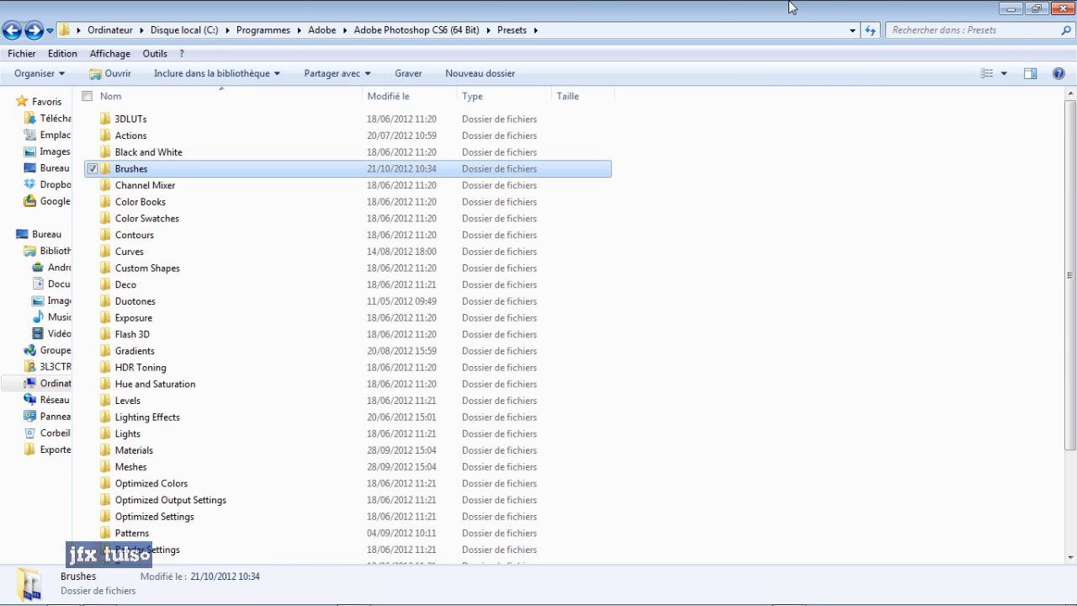
pyautogui.doubleClick(162, 169)
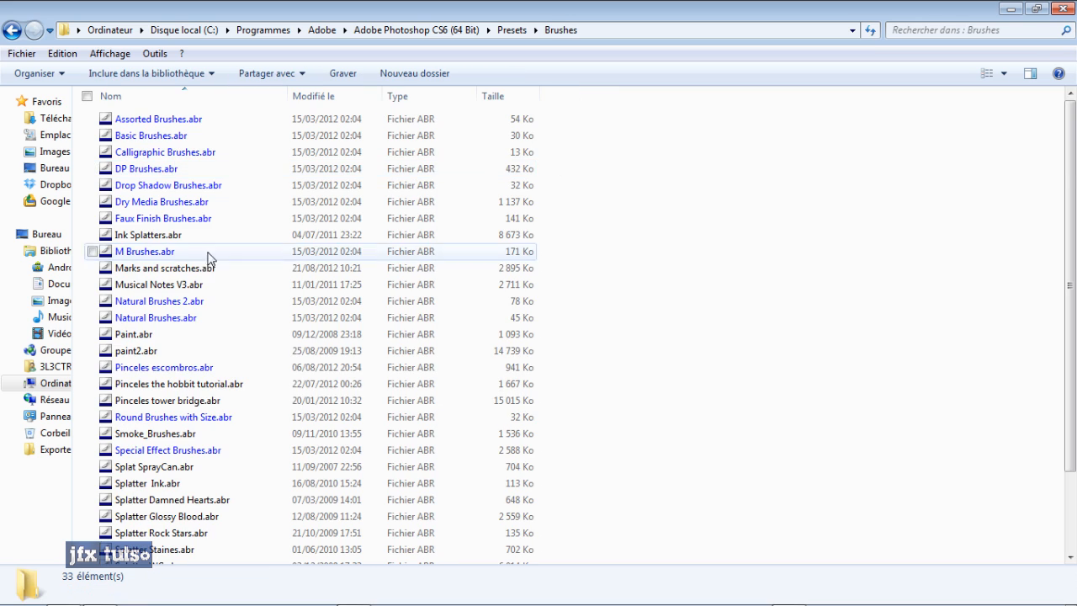
pyautogui.scroll(-2, 193, 267)
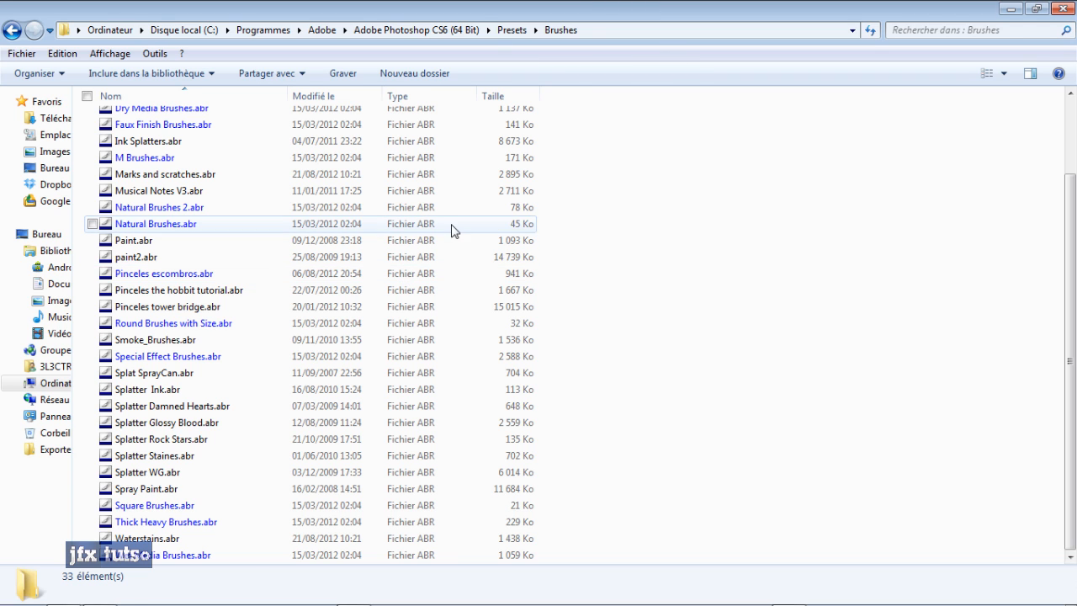
pyautogui.press('BackSpace')
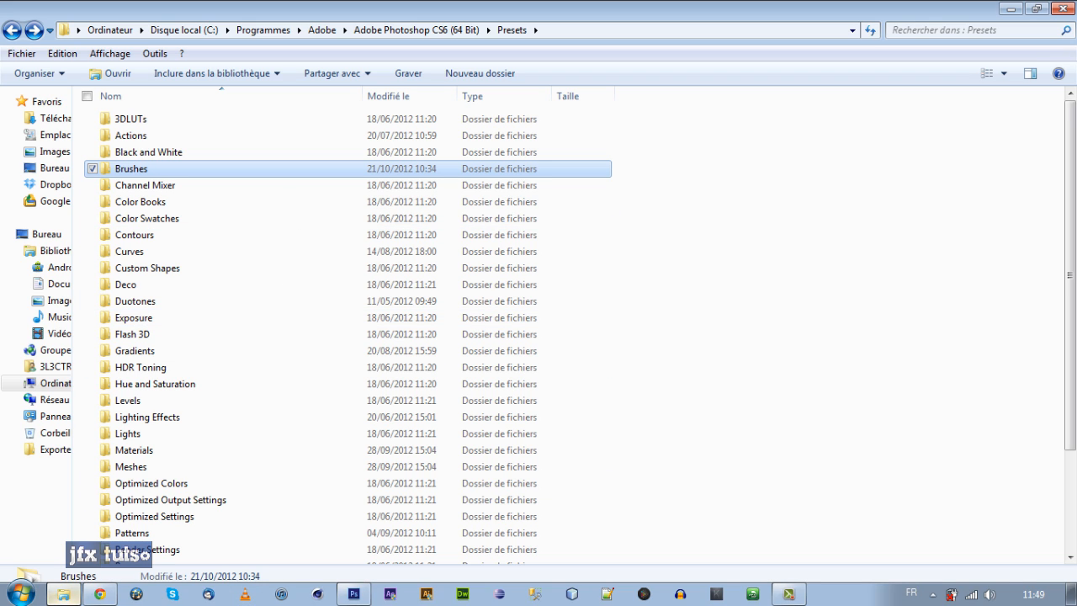
# - Switch to Chrome, bring up the Google results for photoshop pinceau and clear the word pinceau from the query
pyautogui.hotkey('alt', 'Tab')
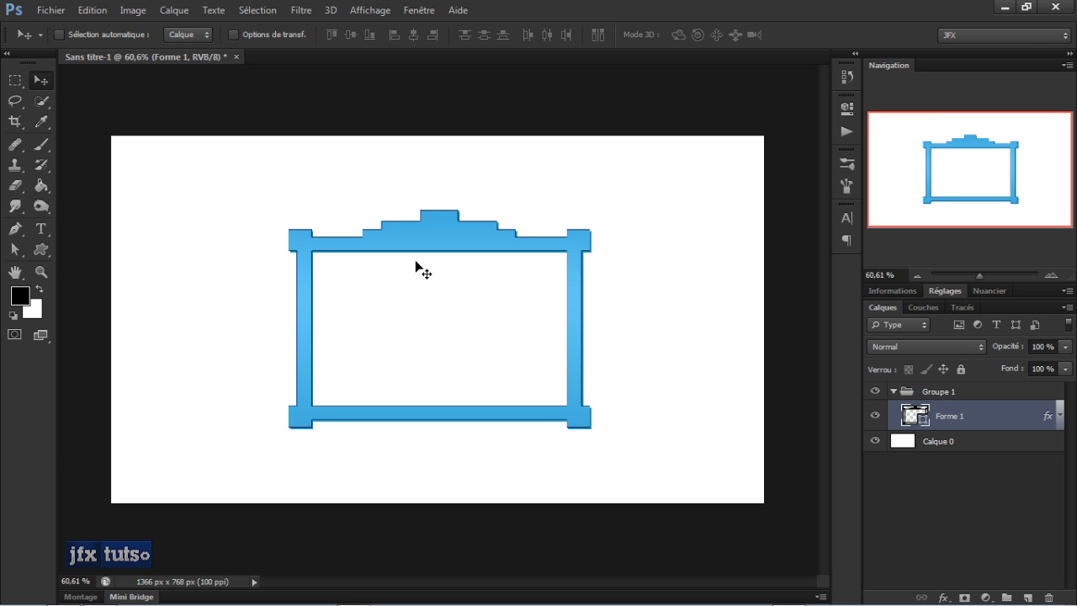
pyautogui.hotkey('alt', 'Tab')
pyautogui.hotkey('alt', 'Tab')
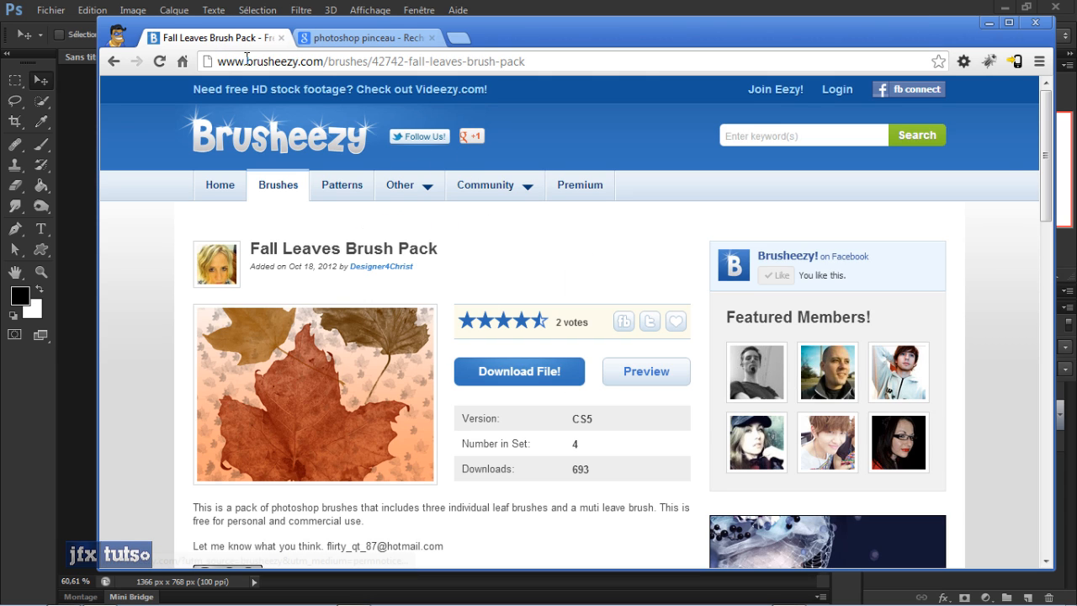
pyautogui.click(326, 46)
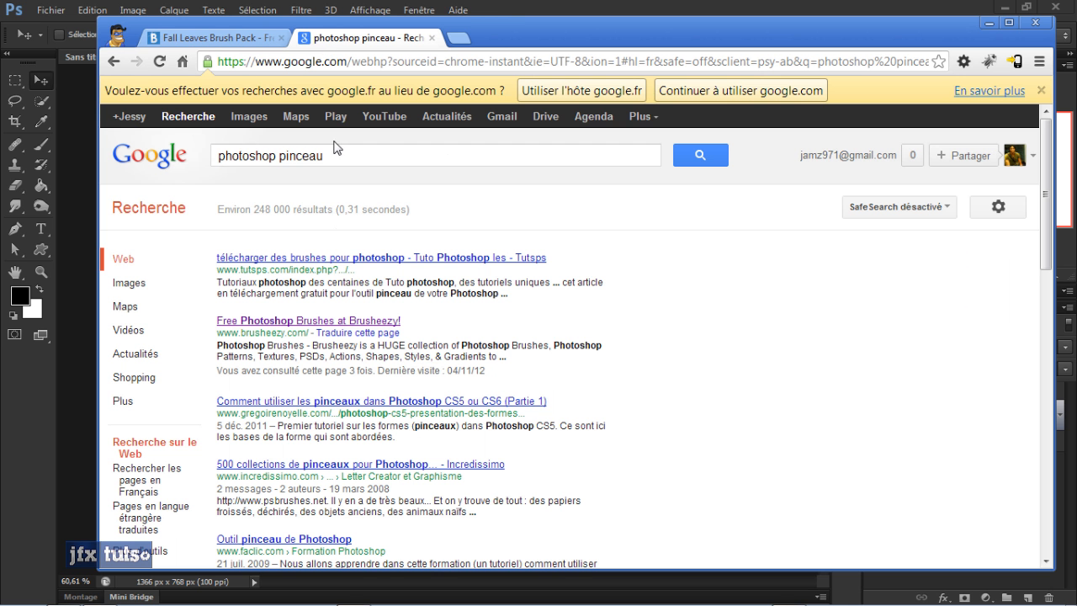
pyautogui.moveTo(339, 155); pyautogui.dragTo(3, 151)
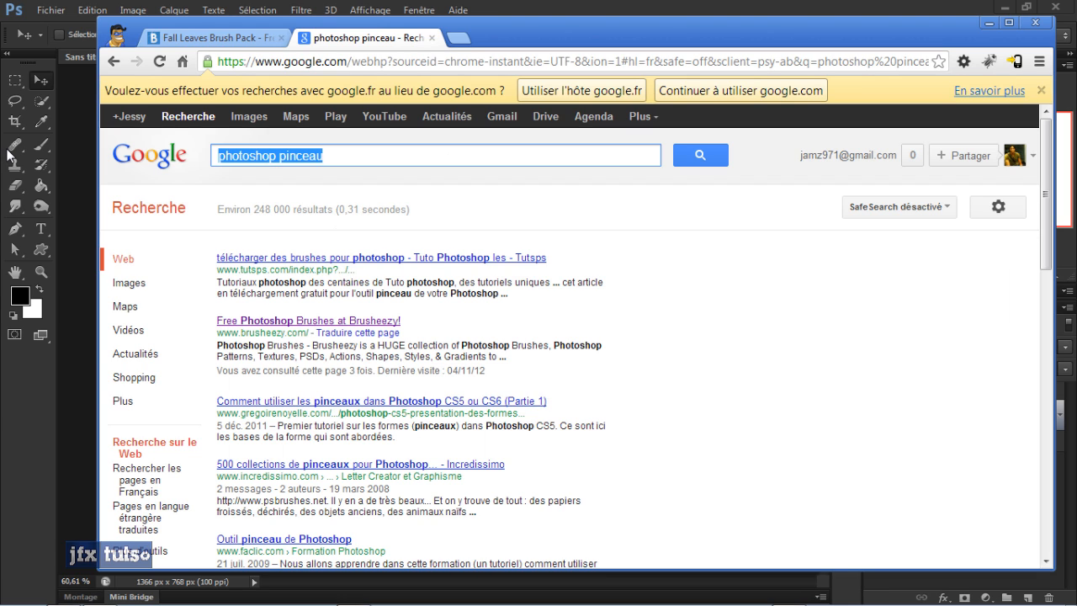
pyautogui.press('Right')
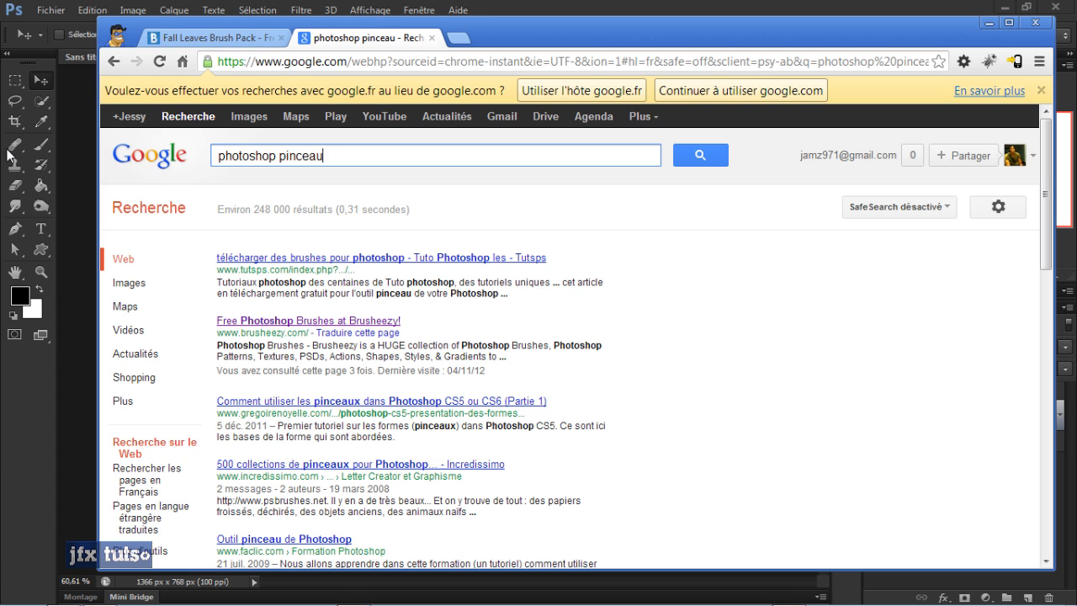
pyautogui.press('BackSpace')
pyautogui.press('BackSpace')
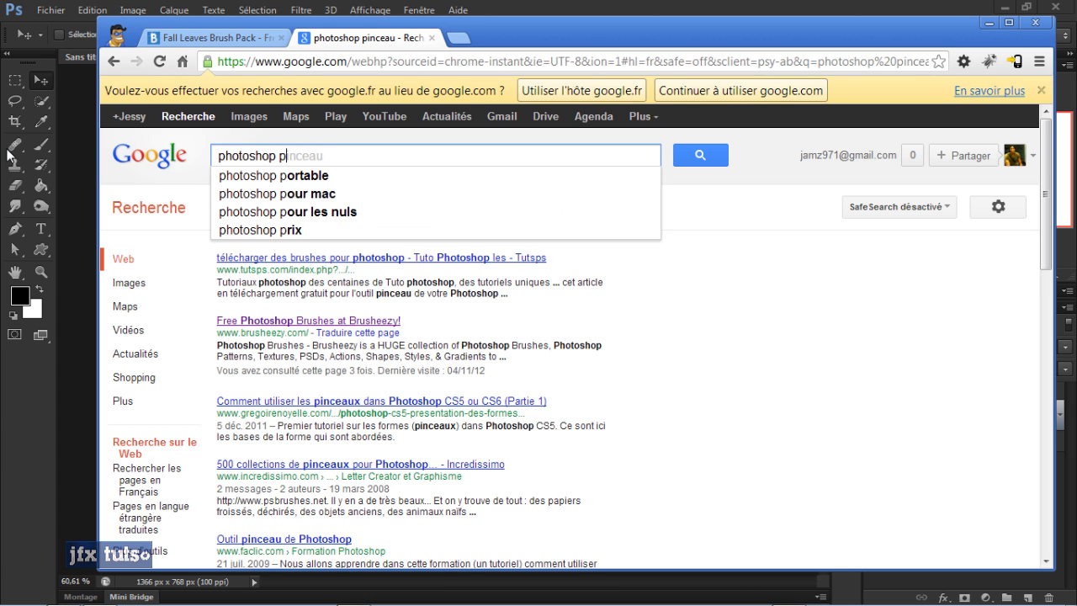
pyautogui.write('patter')
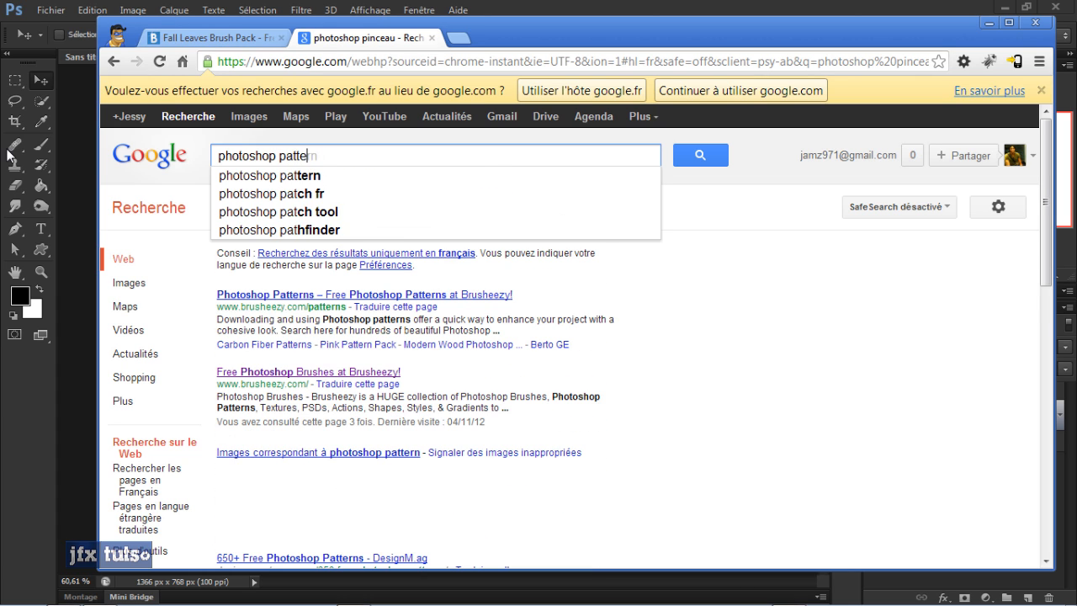
pyautogui.press('BackSpace')
pyautogui.press('BackSpace')
pyautogui.press('BackSpace')
pyautogui.press('BackSpace')
pyautogui.press('BackSpace')
pyautogui.press('BackSpace')
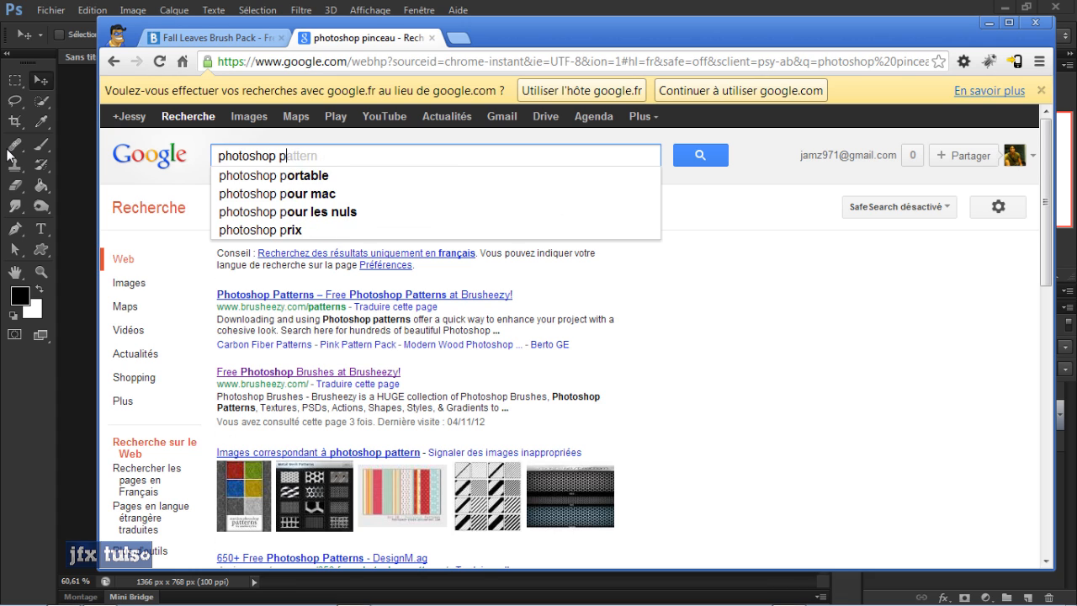
# - Search Google for "photoshop motif" and open the result "500 motifs à utiliser dans Photoshop"
pyautogui.write('motif')
pyautogui.press('Return')
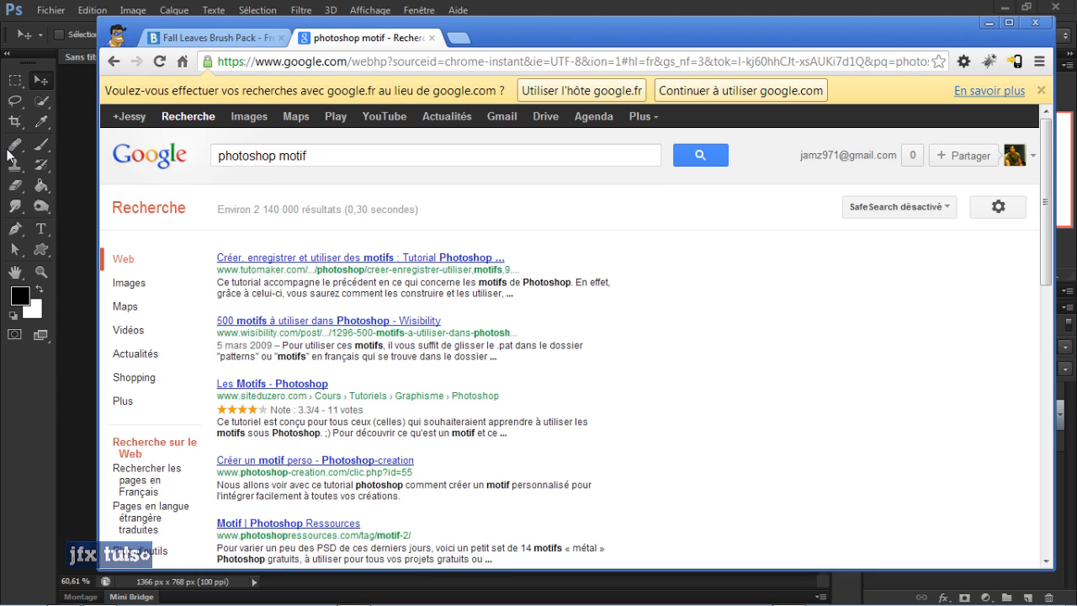
pyautogui.click(261, 321)
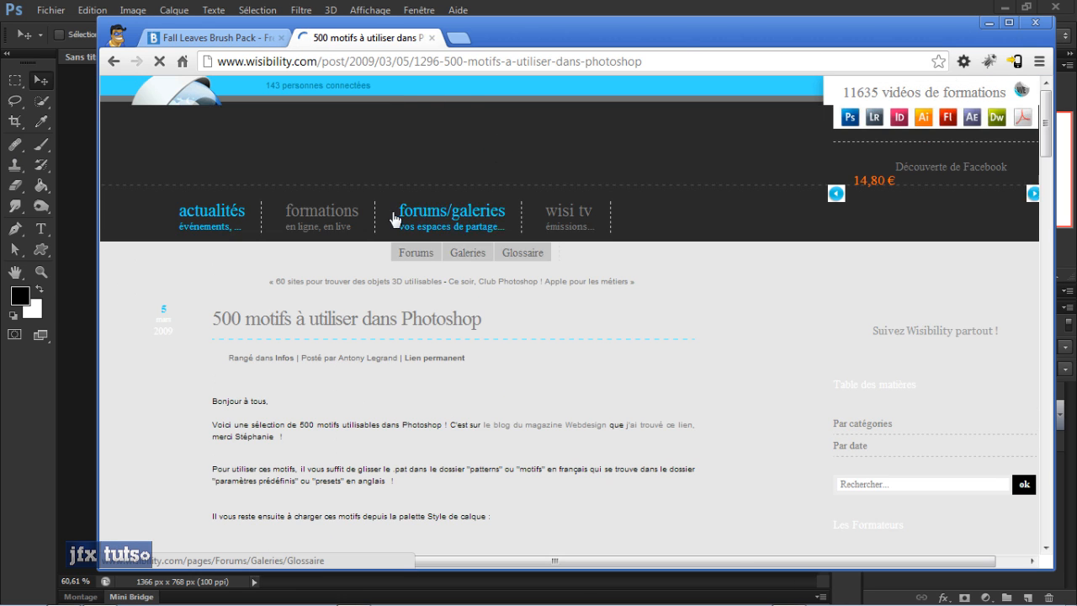
# - Skim the article on 500 Photoshop patterns and return to the Google results
pyautogui.scroll(-9, 371, 239)
pyautogui.scroll(6, 369, 244)
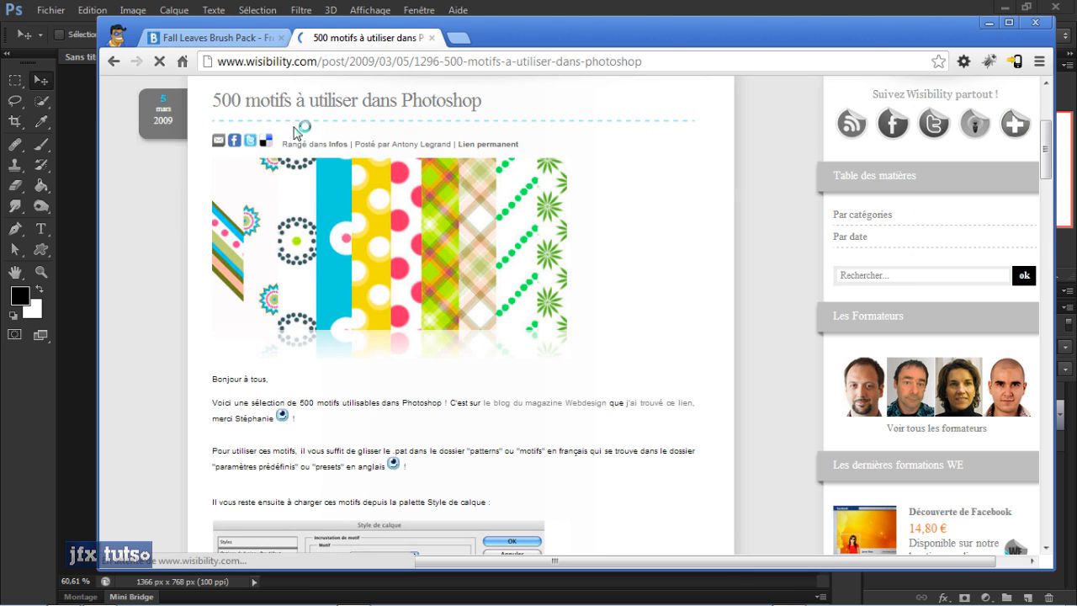
pyautogui.scroll(-7, 301, 202)
pyautogui.scroll(8, 301, 200)
pyautogui.hotkey('alt', 'Left')
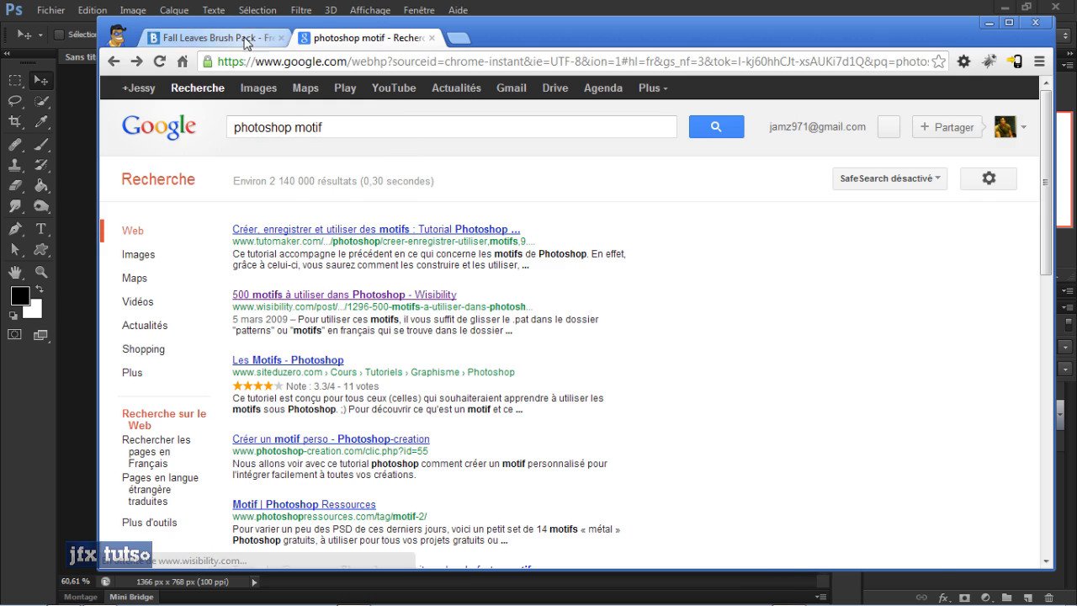
# - Download the Fall Leaves Brush Pack from its Brusheezy page, saving it as Fall_Leaves.abr.zip in Téléchargements
pyautogui.click(210, 37)
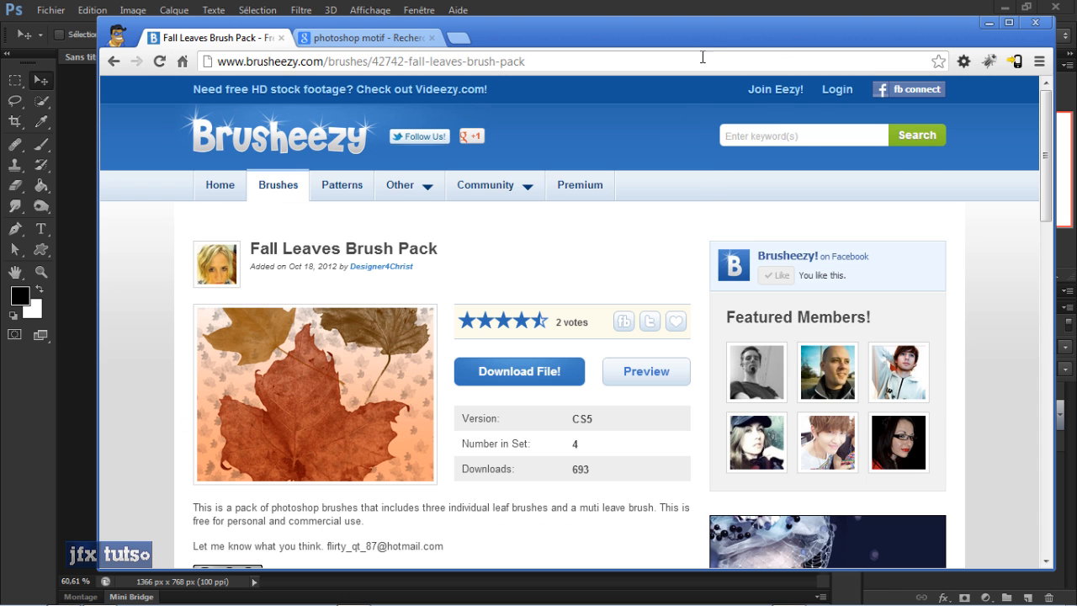
pyautogui.scroll(-15, 589, 297)
pyautogui.scroll(11, 589, 297)
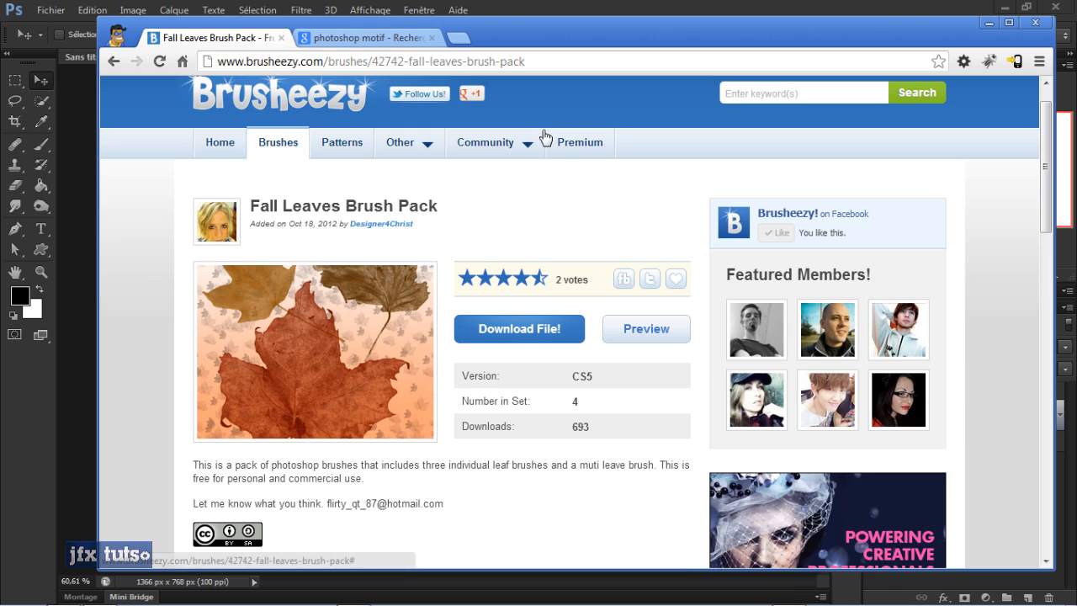
pyautogui.scroll(3, 522, 109)
pyautogui.scroll(1, 899, 160)
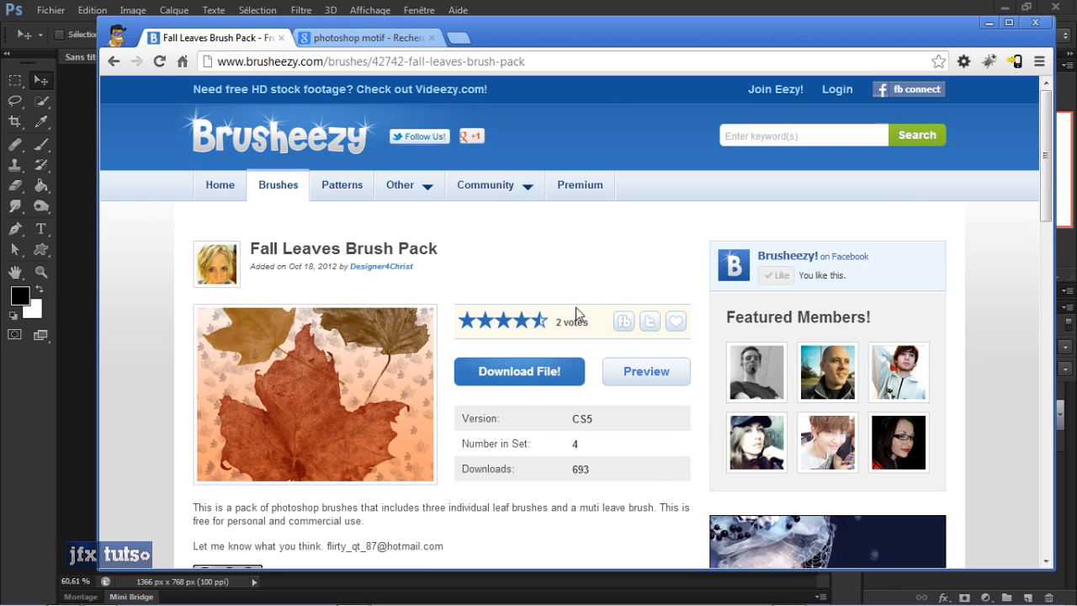
pyautogui.click(520, 373)
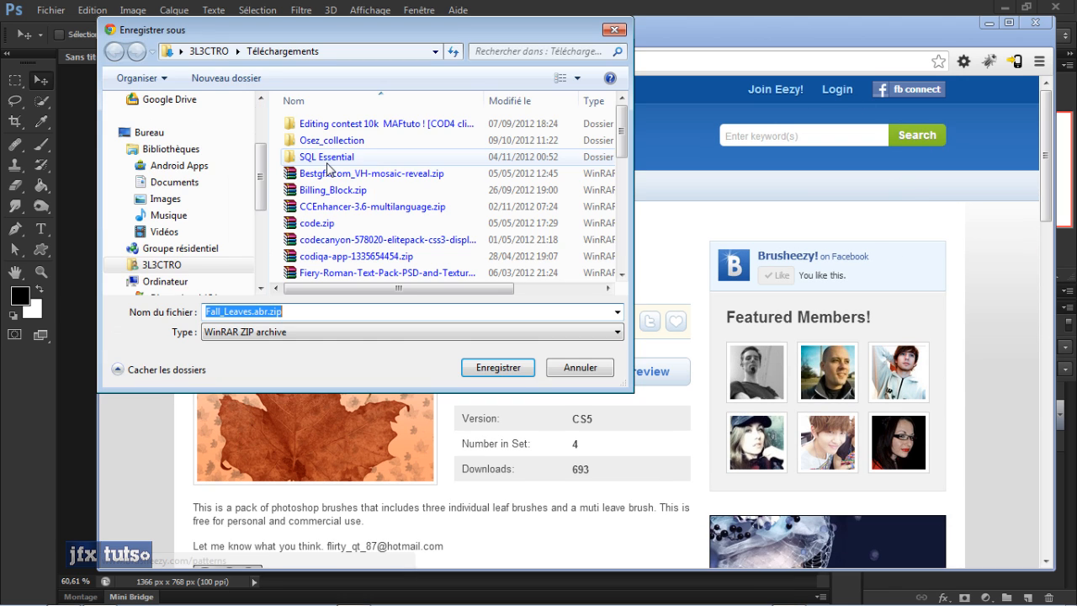
pyautogui.click(512, 371)
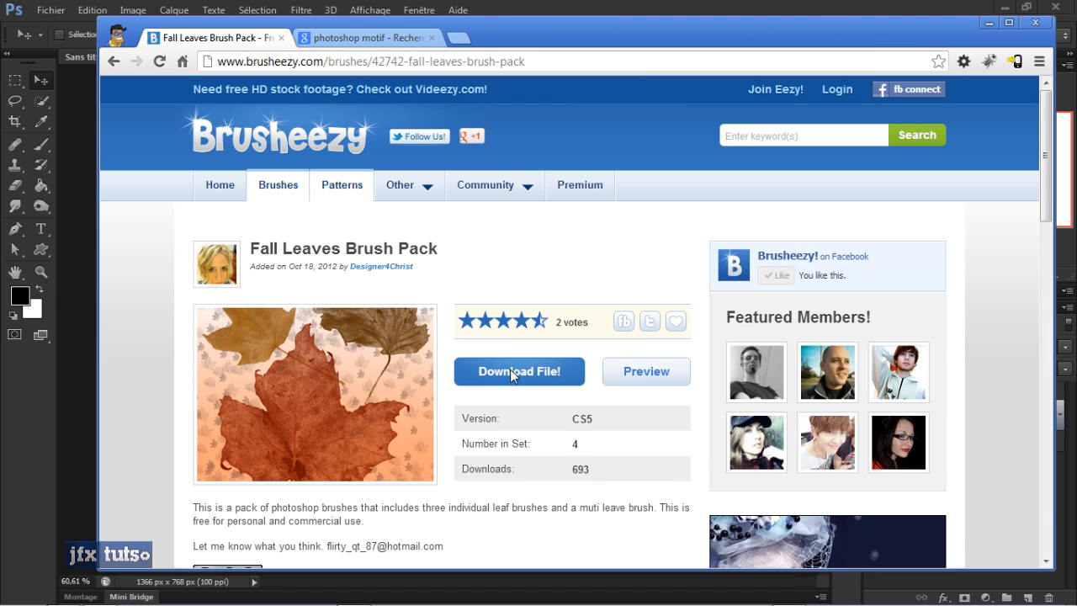
# - Open the downloaded Fall_Leaves.abr.zip in WinRAR, dismiss the licence notice and select Fall_Leaves.abr
pyautogui.click(243, 552)
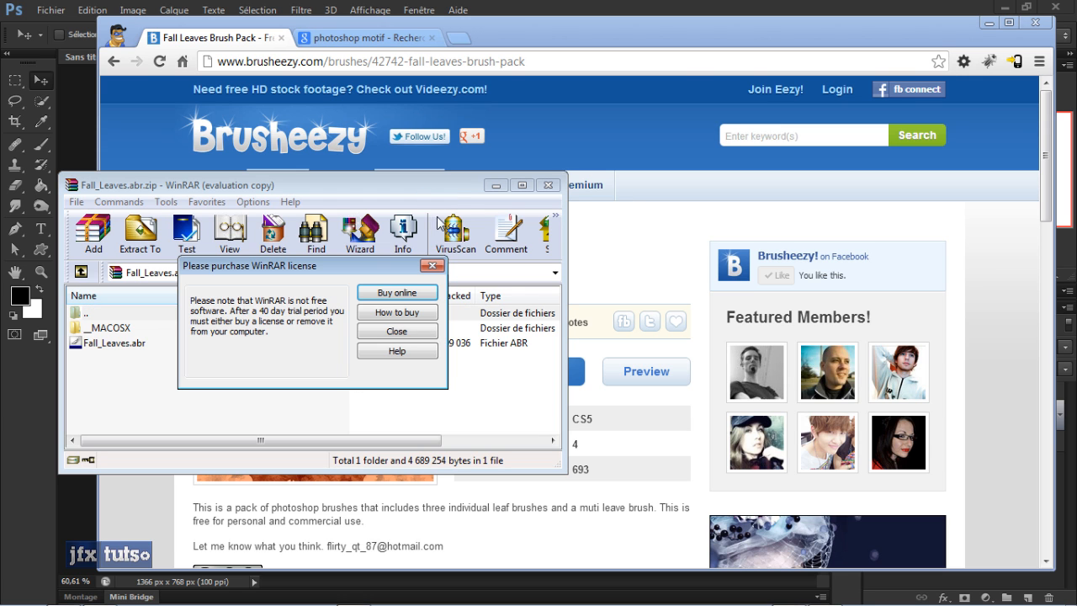
pyautogui.click(429, 332)
pyautogui.moveTo(411, 187); pyautogui.dragTo(654, 133)
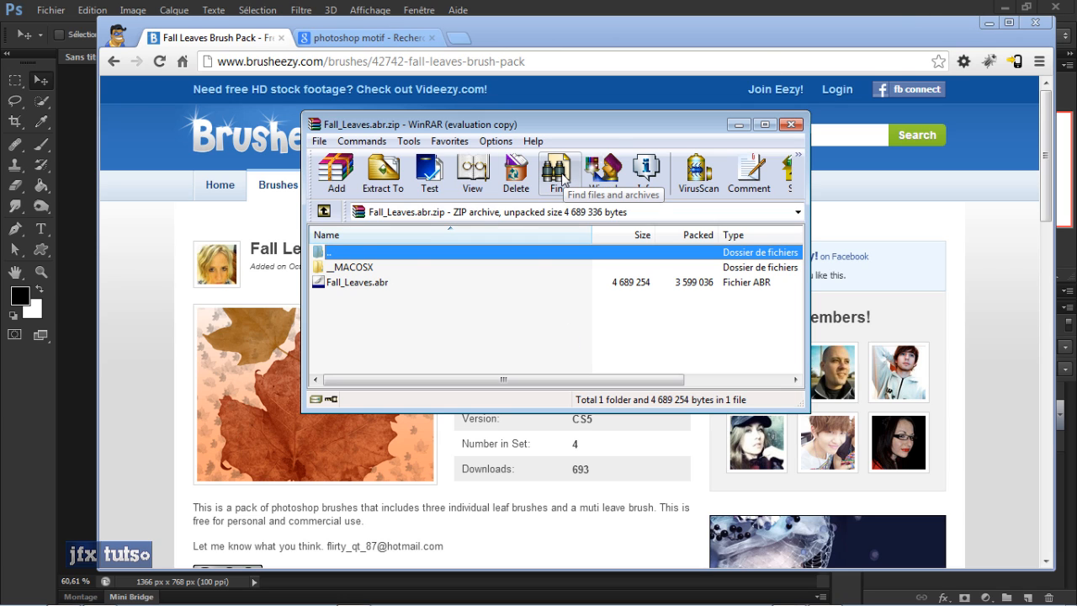
pyautogui.click(368, 286)
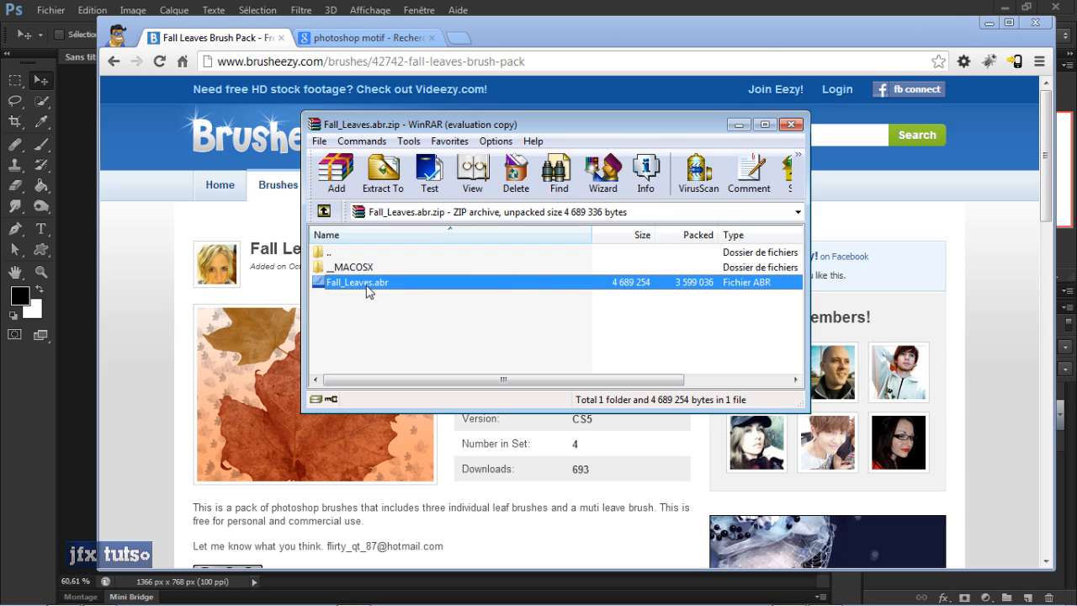
# - Arrange the Photoshop Presets folder as a smaller window beside the WinRAR archive window
pyautogui.moveTo(504, 124); pyautogui.dragTo(808, 127)
pyautogui.click(65, 595)
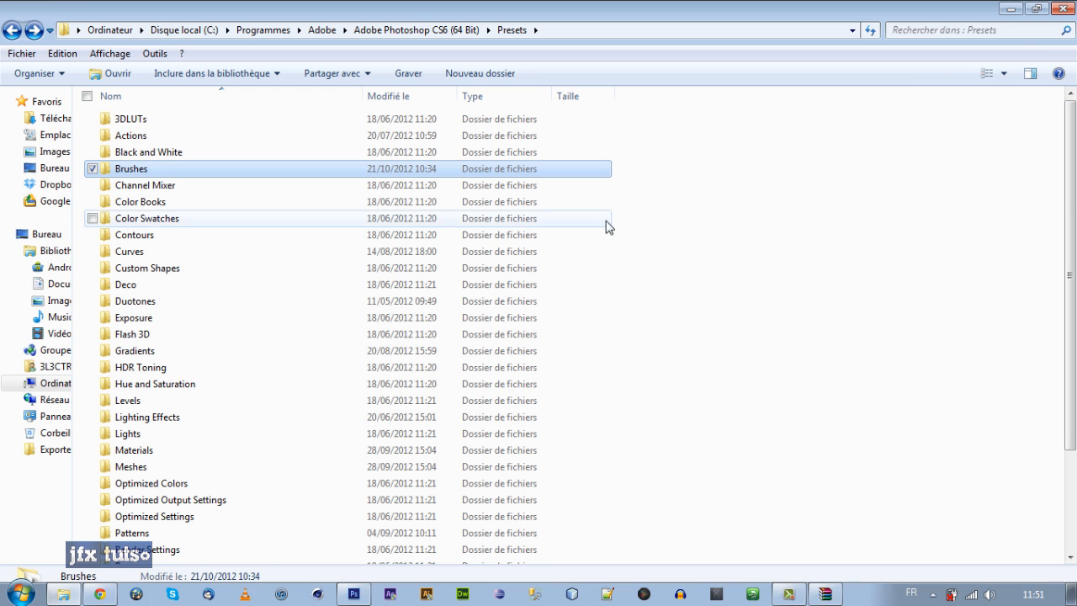
pyautogui.doubleClick(976, 15)
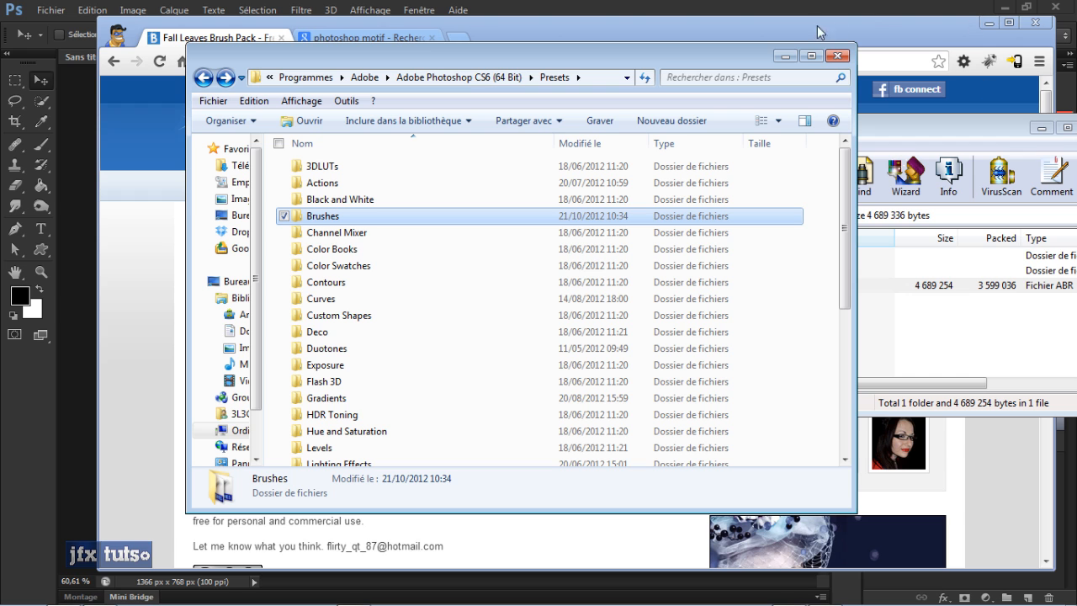
pyautogui.moveTo(750, 63)
pyautogui.mouseDown()
pyautogui.moveTo(567, 63)
pyautogui.moveTo(573, 48)
pyautogui.mouseUp()
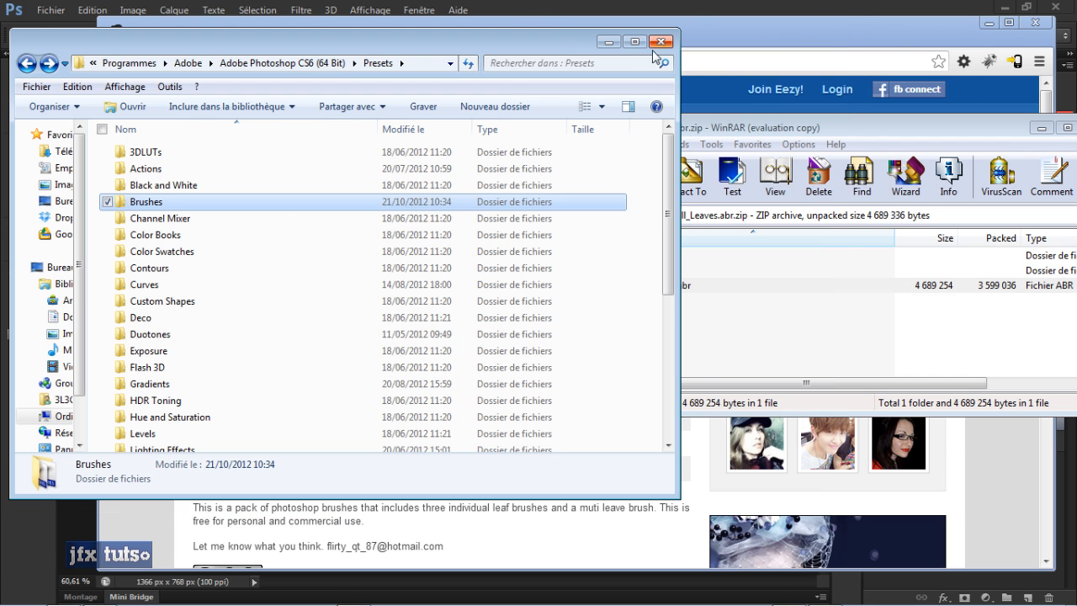
# - Open the Brushes presets folder and select Fall_Leaves.abr in the WinRAR archive beside it
pyautogui.doubleClick(185, 206)
pyautogui.click(813, 137)
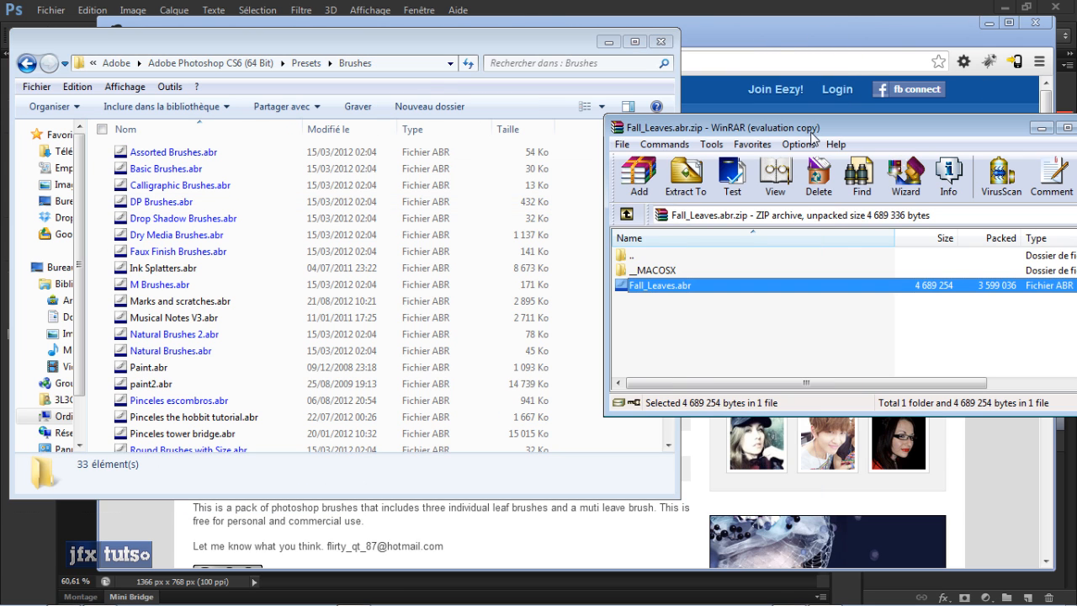
pyautogui.click(692, 295)
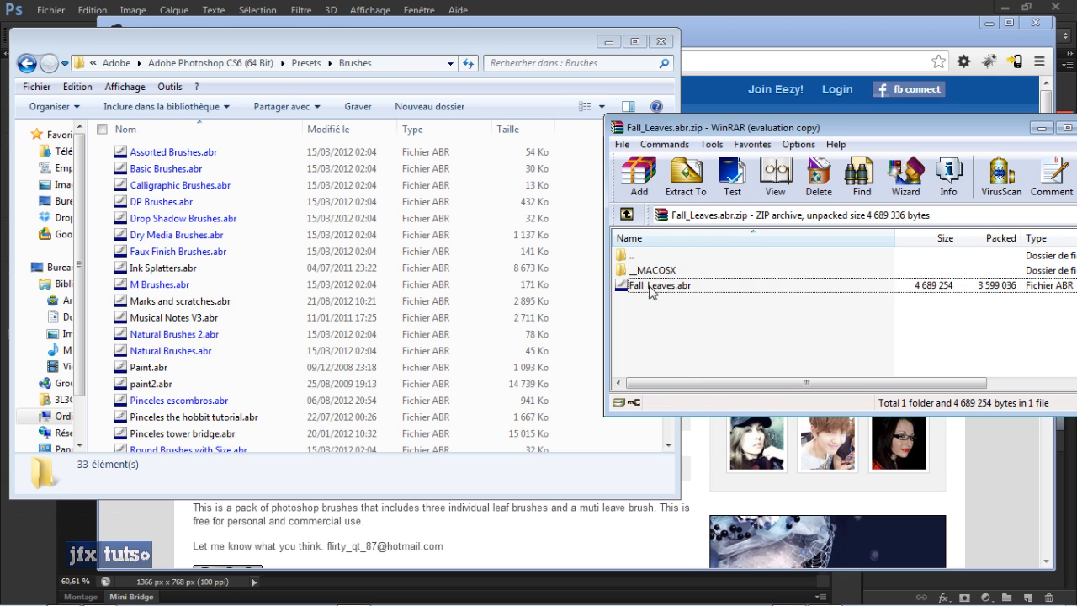
pyautogui.click(696, 287)
pyautogui.moveTo(696, 287); pyautogui.dragTo(727, 306)
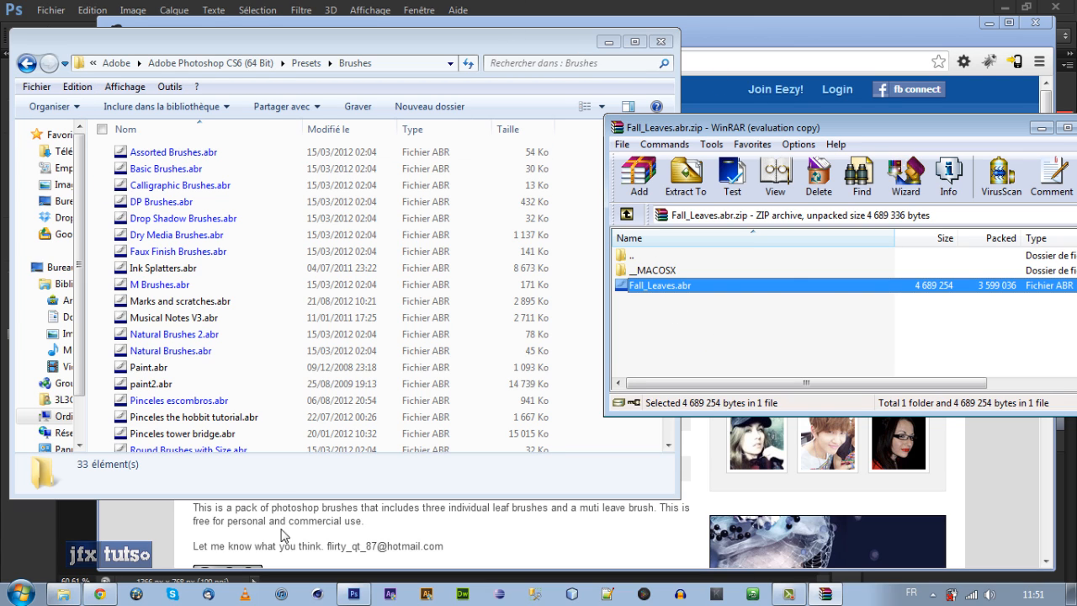
# - Open the containing folder of Fall_Leaves.abr.zip from Chrome's downloads list and extract Fall_Leaves.abr from the archive into it
pyautogui.click(162, 542)
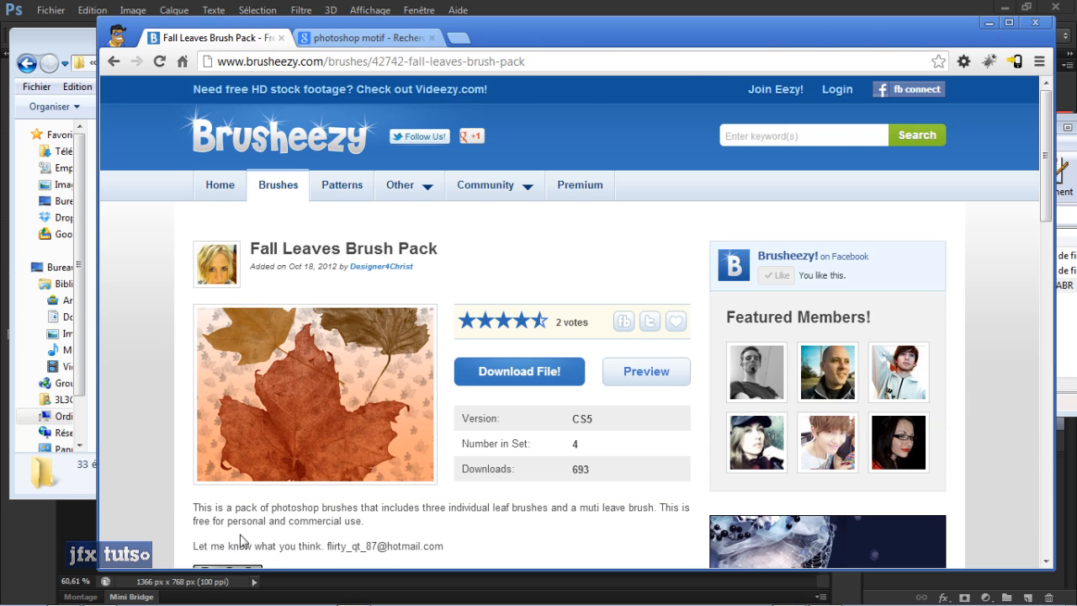
pyautogui.hotkey('ctrl', 'j')
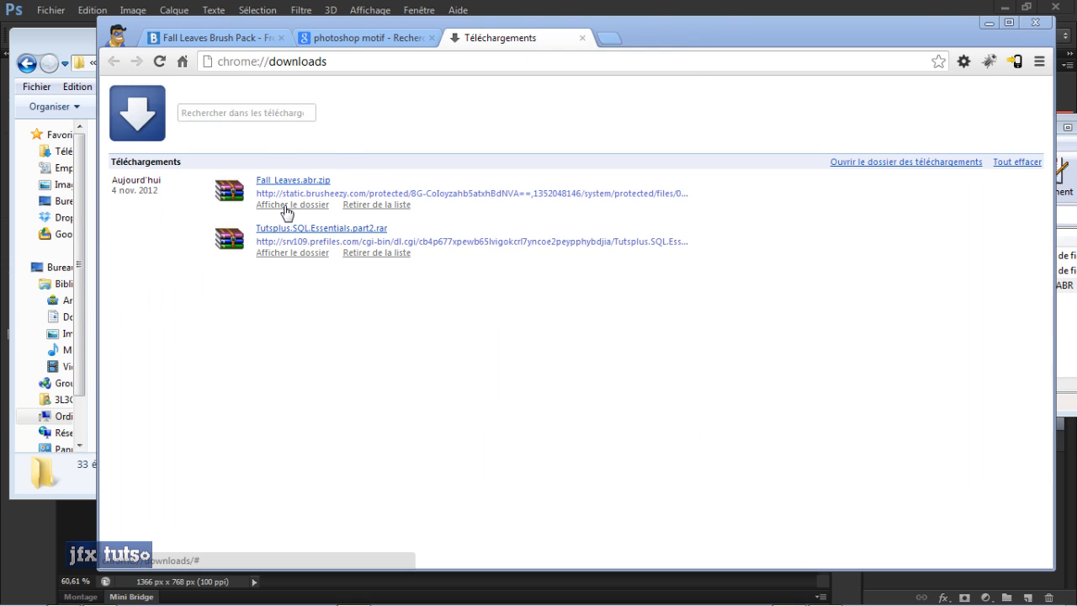
pyautogui.click(284, 207)
pyautogui.moveTo(688, 199); pyautogui.dragTo(684, 131)
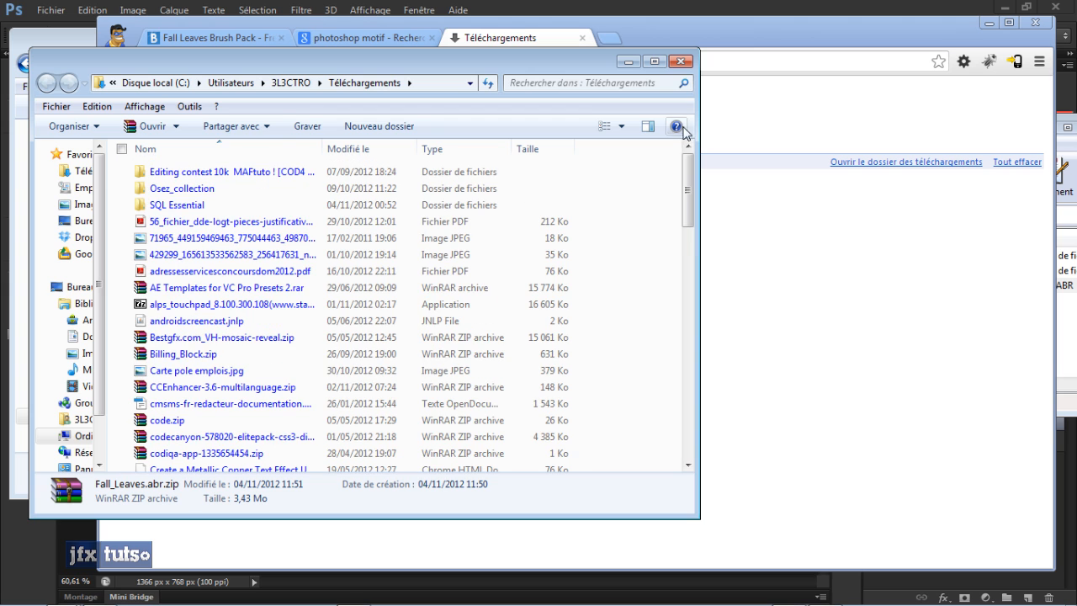
pyautogui.click(1062, 131)
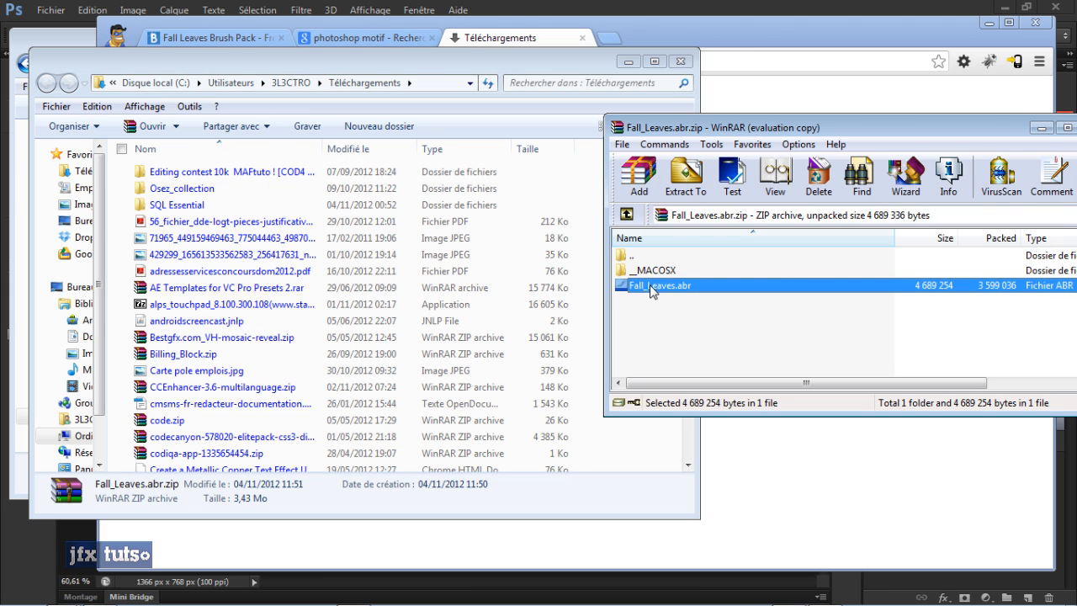
pyautogui.moveTo(652, 291); pyautogui.dragTo(115, 258)
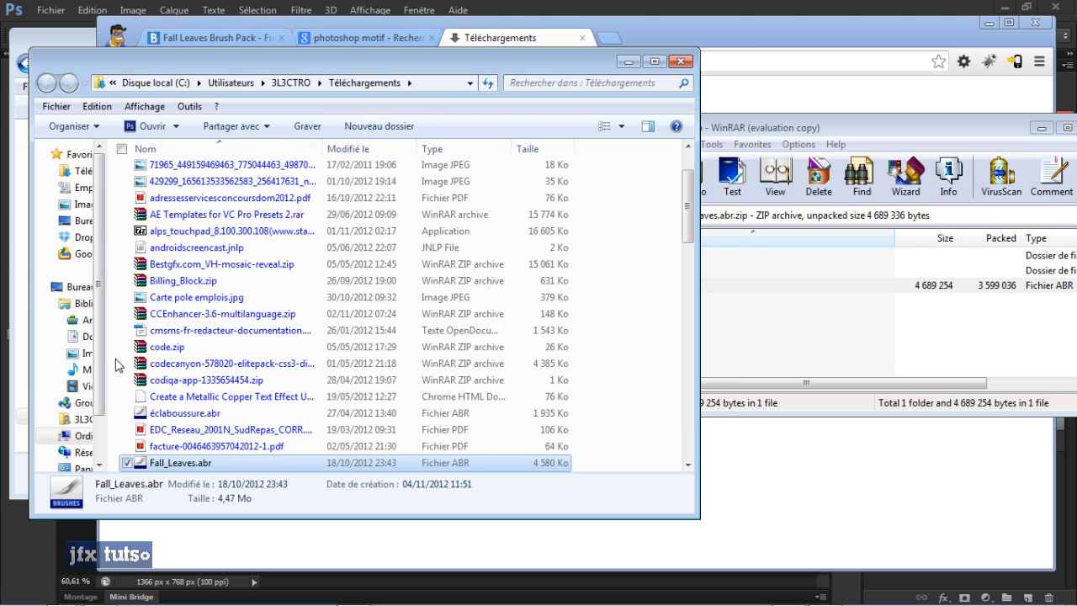
# - Put away the WinRAR archive window and place the Téléchargements folder window beside the Brushes folder
pyautogui.click(835, 124)
pyautogui.moveTo(996, 125); pyautogui.dragTo(716, 123)
pyautogui.click(814, 126)
pyautogui.moveTo(249, 55); pyautogui.dragTo(563, 58)
# - Close Chrome's downloads page, put away the Chrome and Brushes windows, and switch to the Photoshop document
pyautogui.click(581, 38)
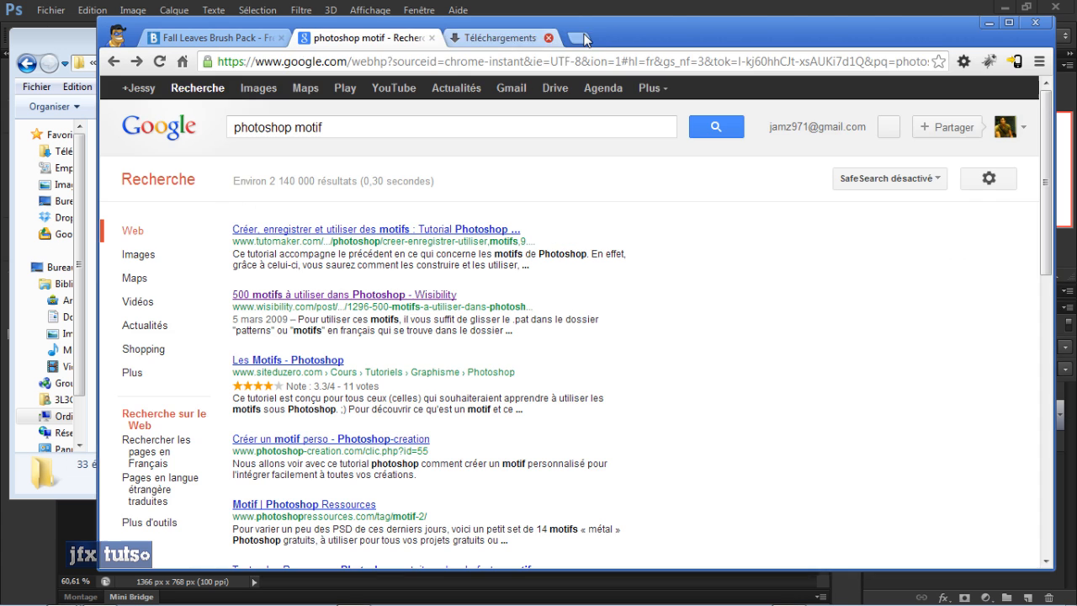
pyautogui.click(987, 23)
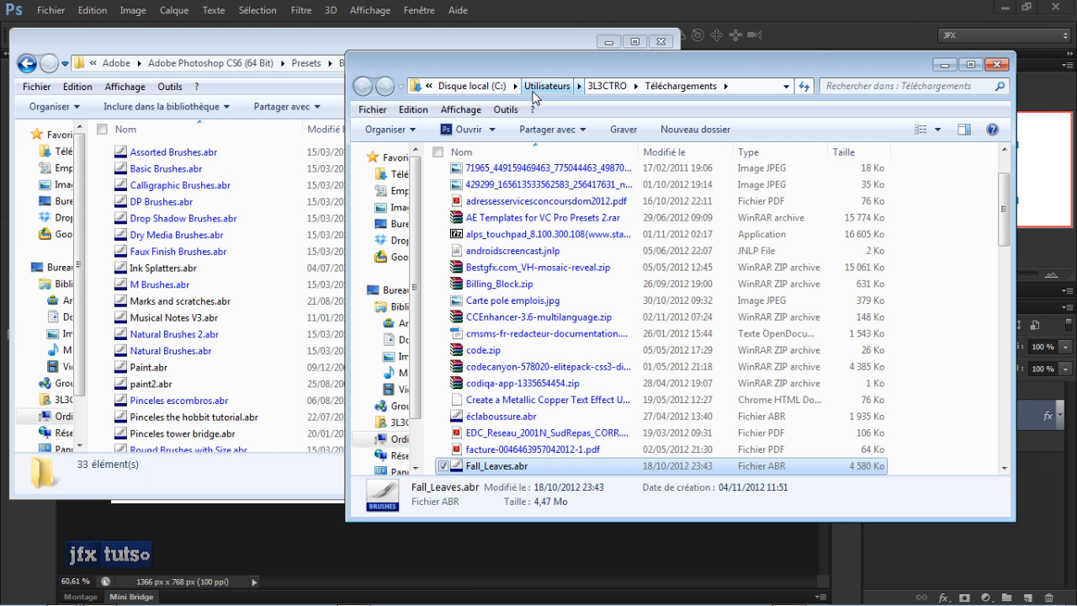
pyautogui.click(477, 45)
pyautogui.click(605, 41)
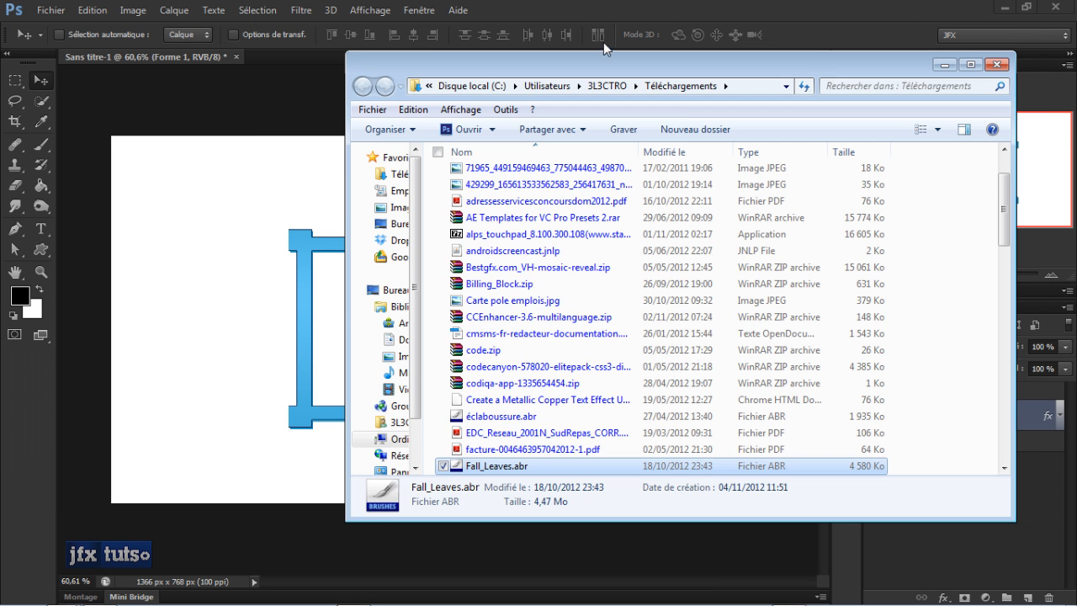
pyautogui.click(223, 220)
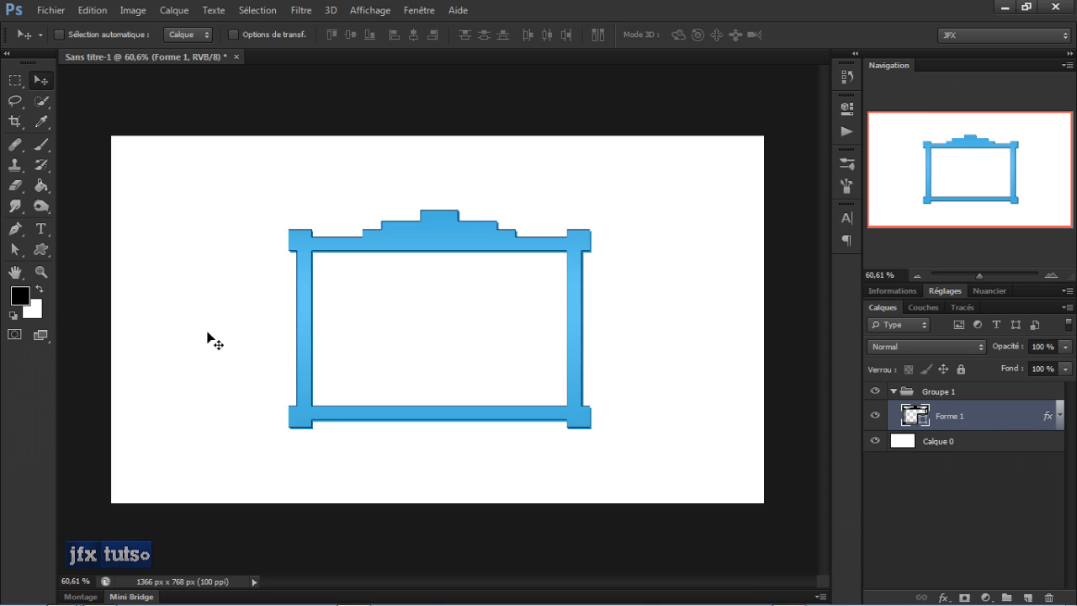
# - Load the Fall_Leaves.abr brush set from the Téléchargements folder into the Brush tool's presets
pyautogui.moveTo(68, 595)
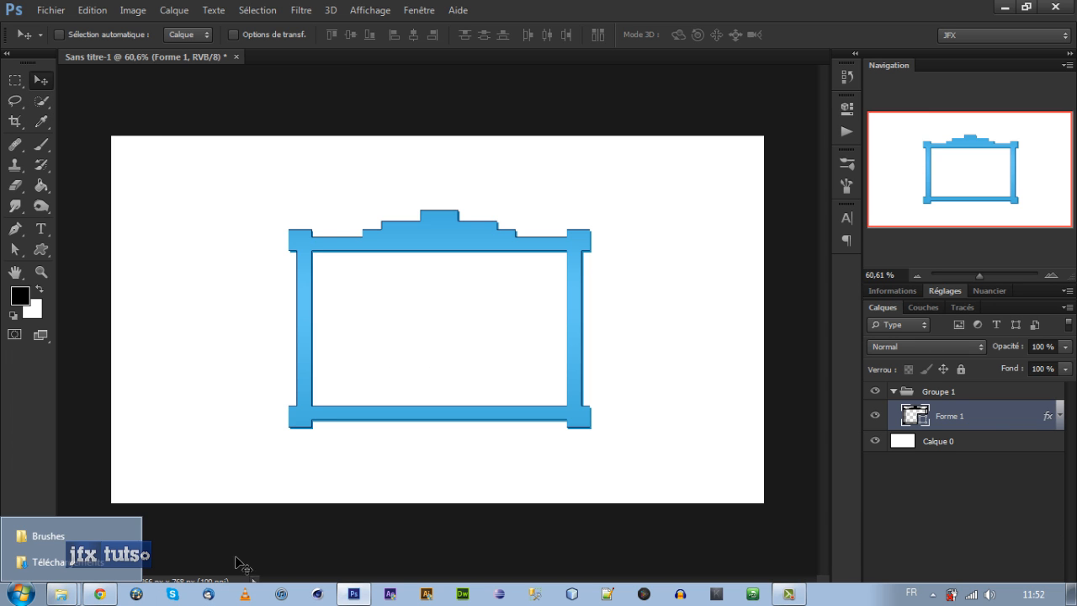
pyautogui.press('b')
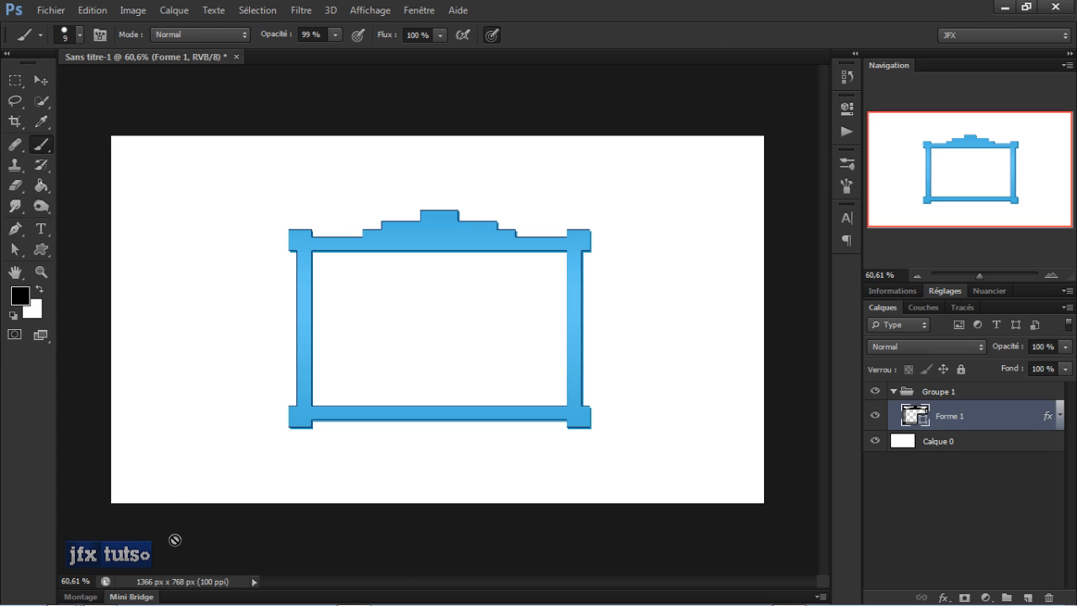
pyautogui.click(79, 36)
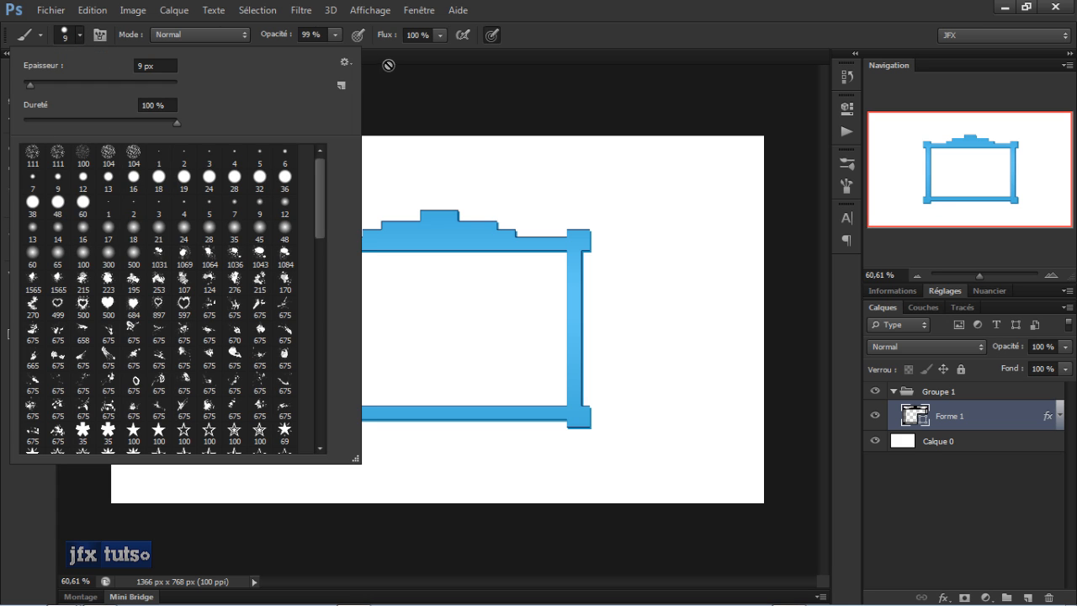
pyautogui.click(347, 63)
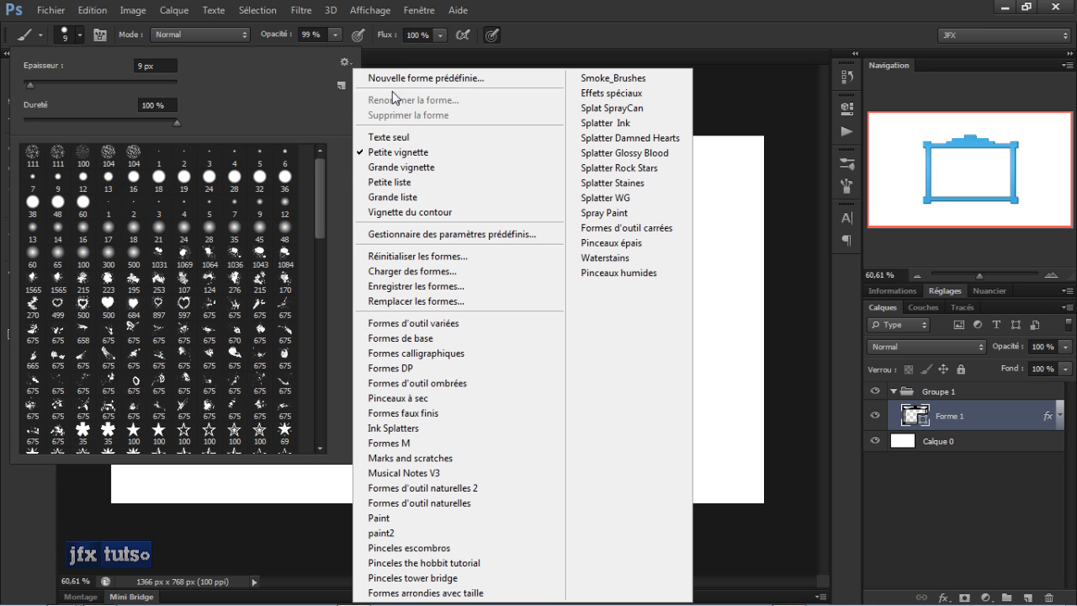
pyautogui.click(389, 270)
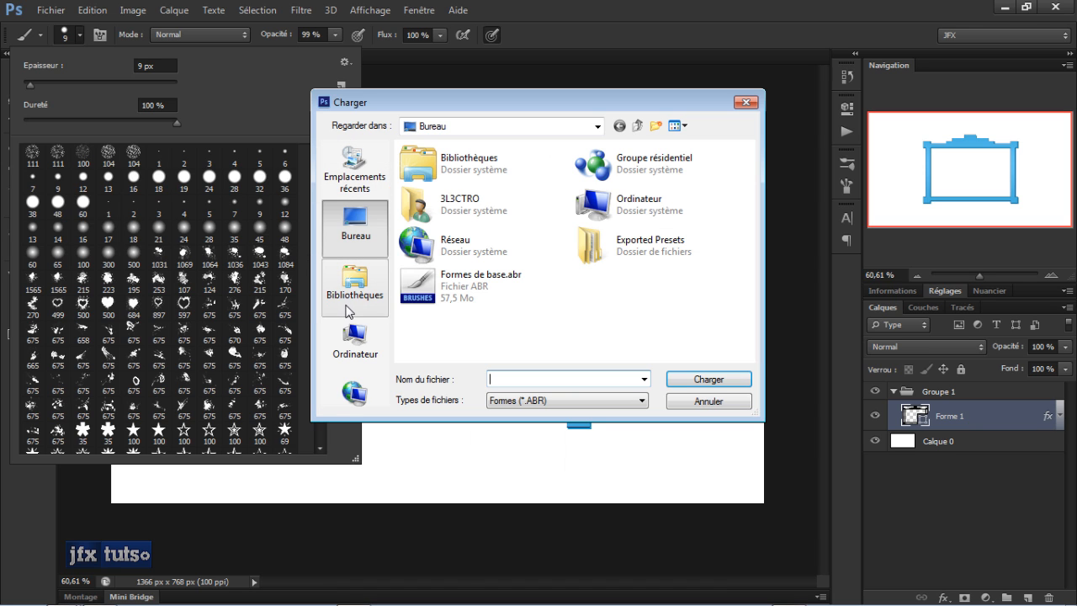
pyautogui.doubleClick(472, 198)
pyautogui.scroll(-5, 504, 231)
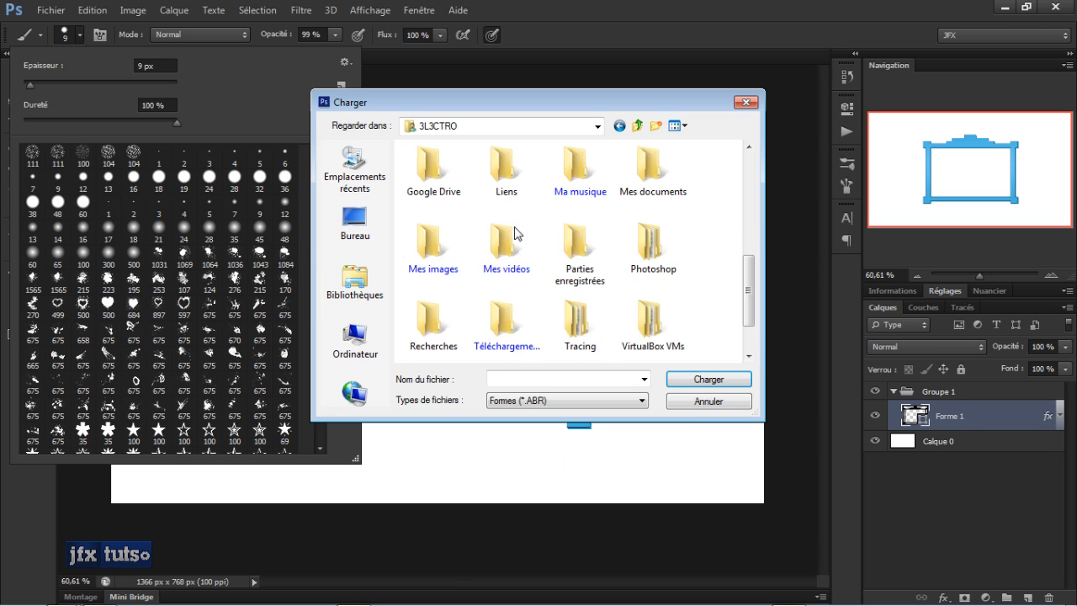
pyautogui.doubleClick(507, 252)
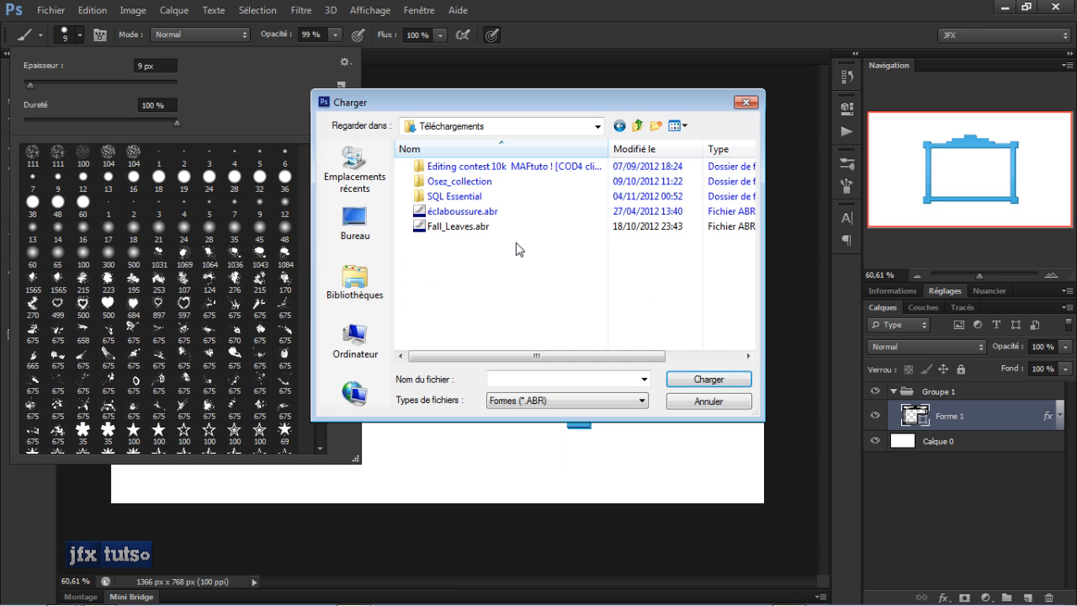
pyautogui.click(455, 226)
pyautogui.click(683, 379)
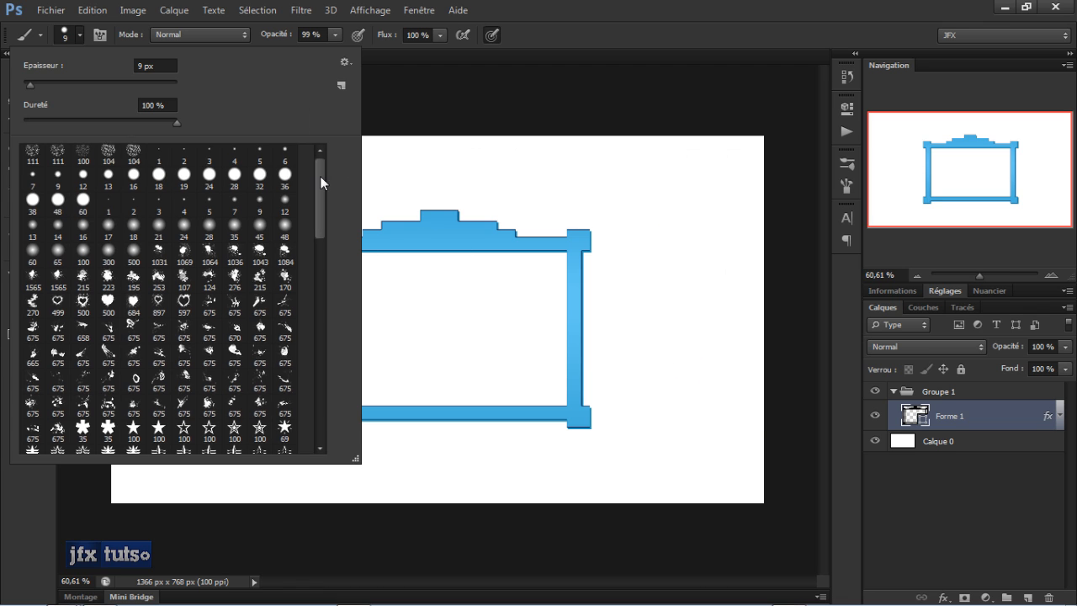
# - Select the 1501 px leaf brush among the new presets at the end of the brush list
pyautogui.moveTo(320, 176); pyautogui.dragTo(315, 383)
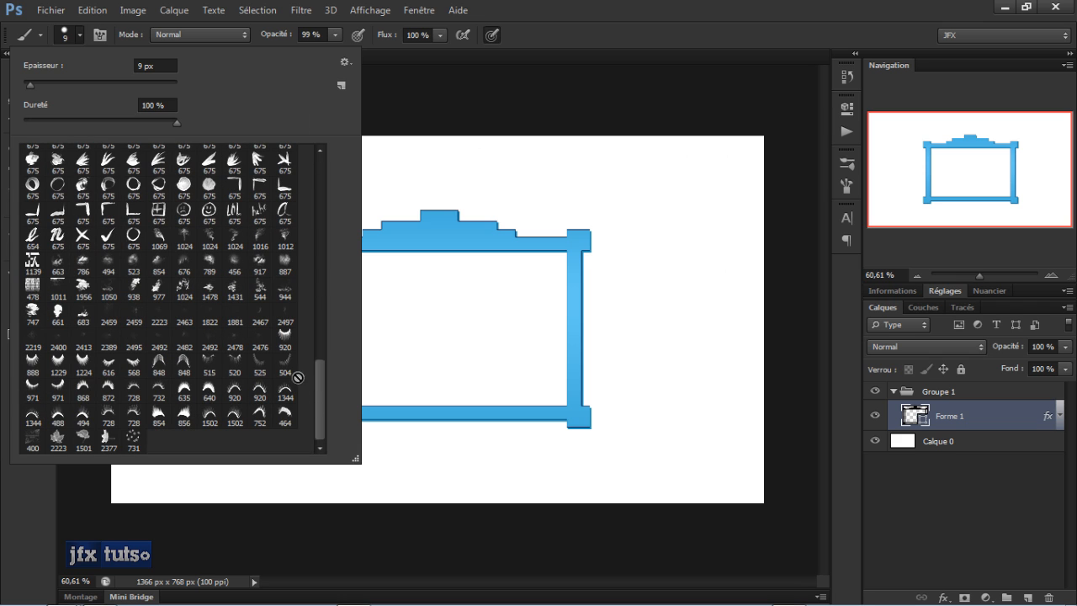
pyautogui.click(348, 62)
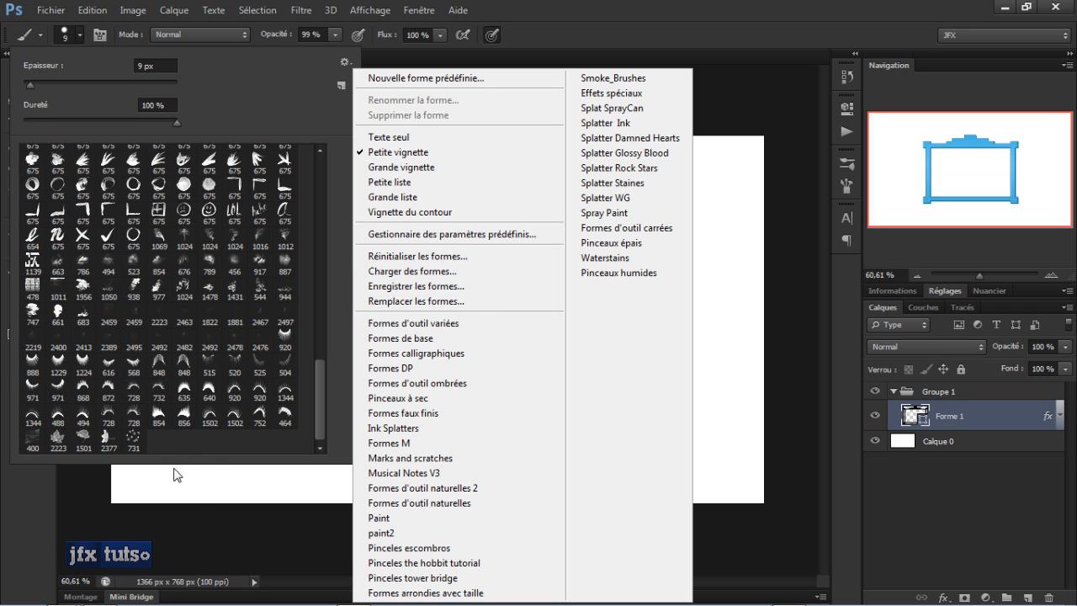
pyautogui.click(129, 444)
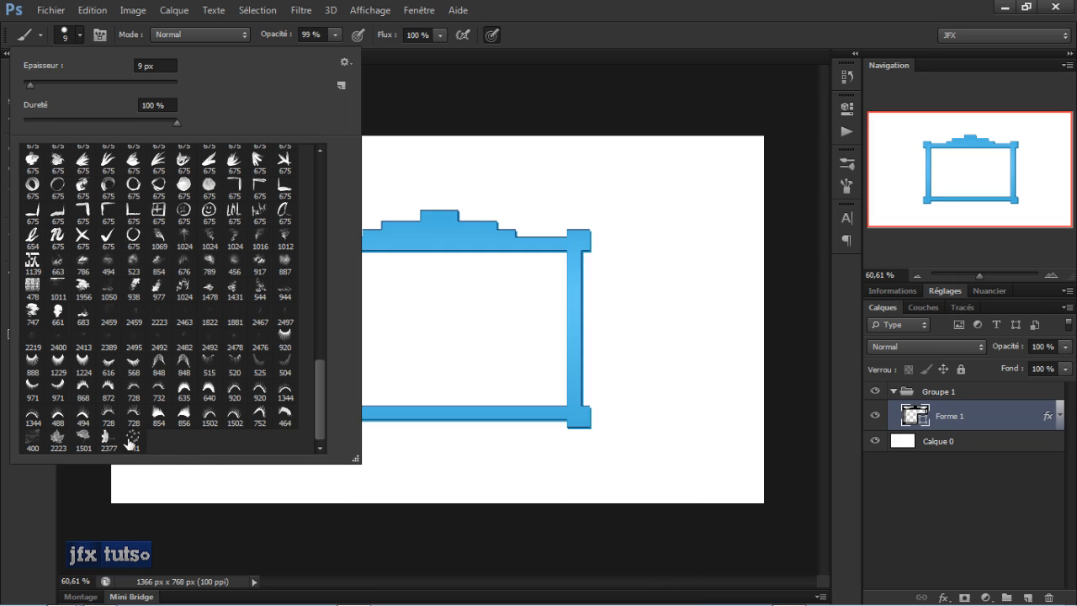
pyautogui.click(84, 438)
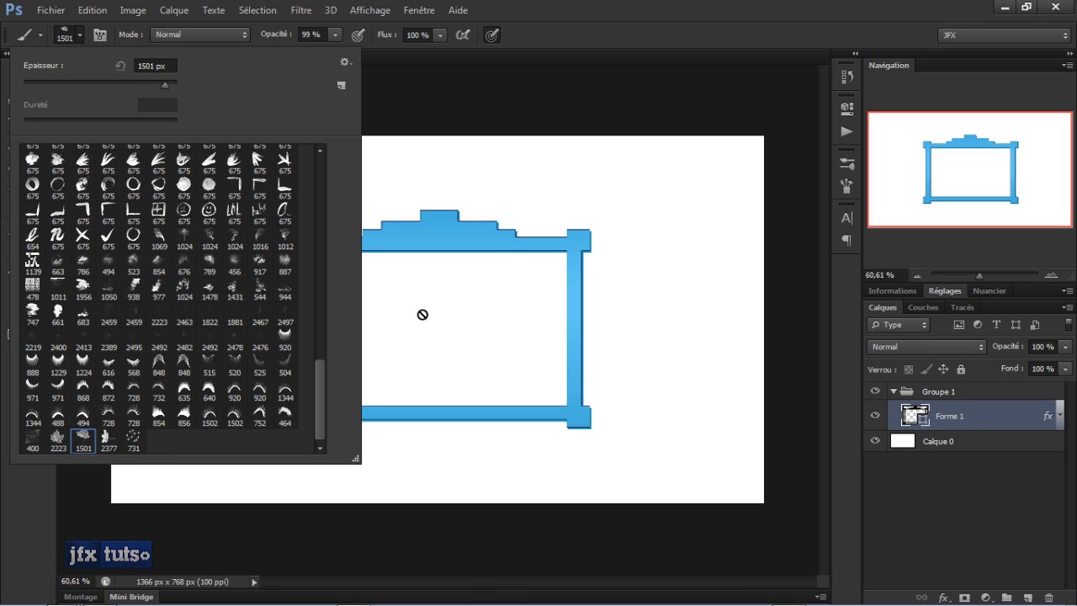
# - Stamp three black leaves on Calque 0 beside the blue frame with the brush reduced to 250 px, and switch back to the Move tool
pyautogui.click(568, 11)
pyautogui.click(923, 443)
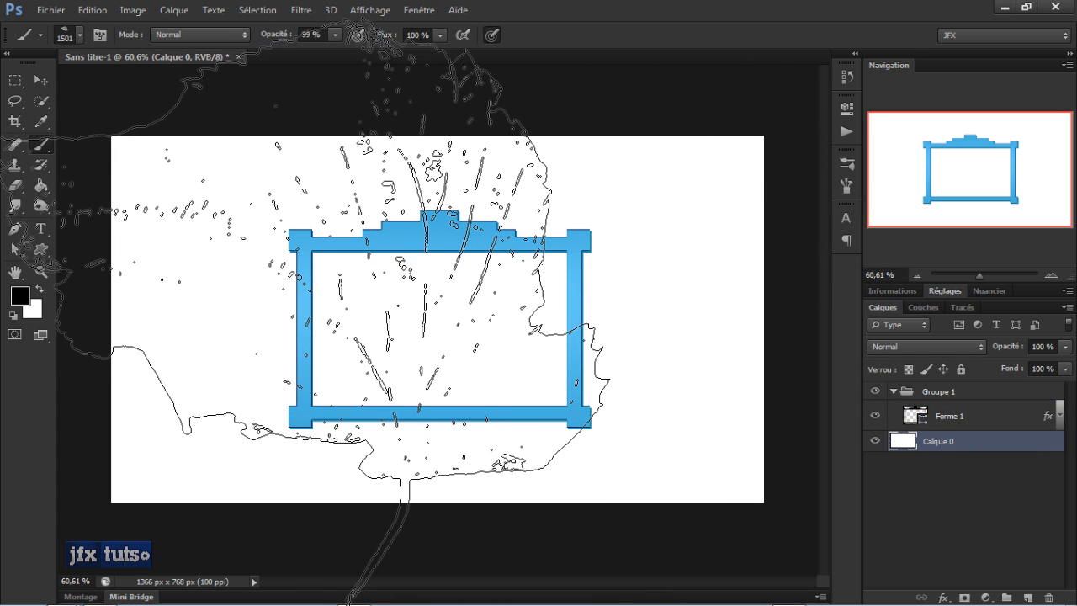
pyautogui.press('[')
pyautogui.press('[')
pyautogui.press('[')
pyautogui.press('[')
pyautogui.press('[')
pyautogui.press('[')
pyautogui.press('[')
pyautogui.press('[')
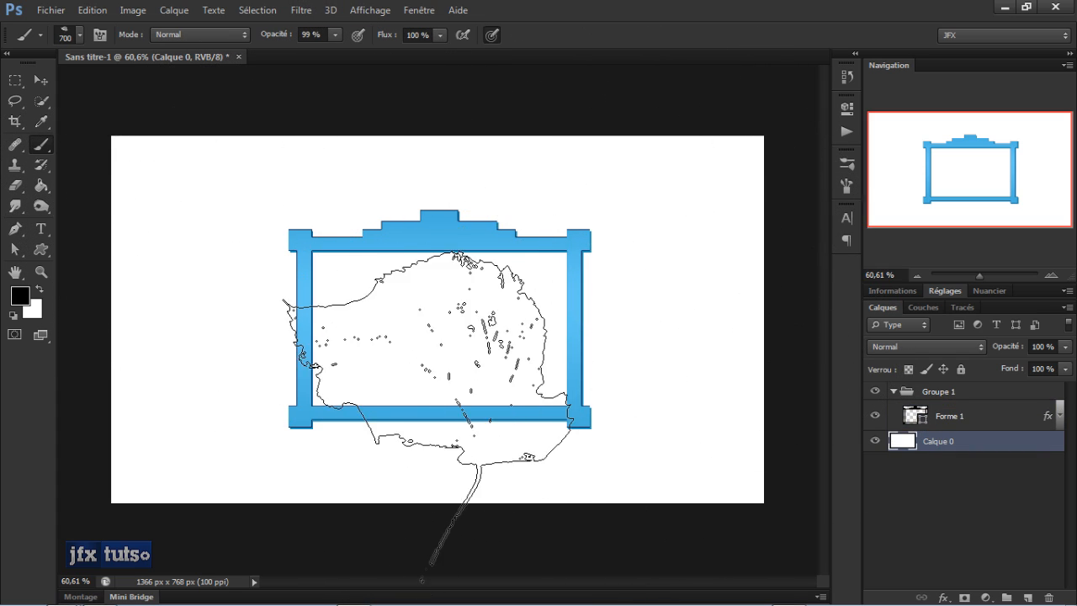
pyautogui.press('[')
pyautogui.press('[')
pyautogui.press('[')
pyautogui.press('[')
pyautogui.press('[')
pyautogui.press('[')
pyautogui.press('[')
pyautogui.press('[')
pyautogui.click(669, 288)
pyautogui.click(676, 407)
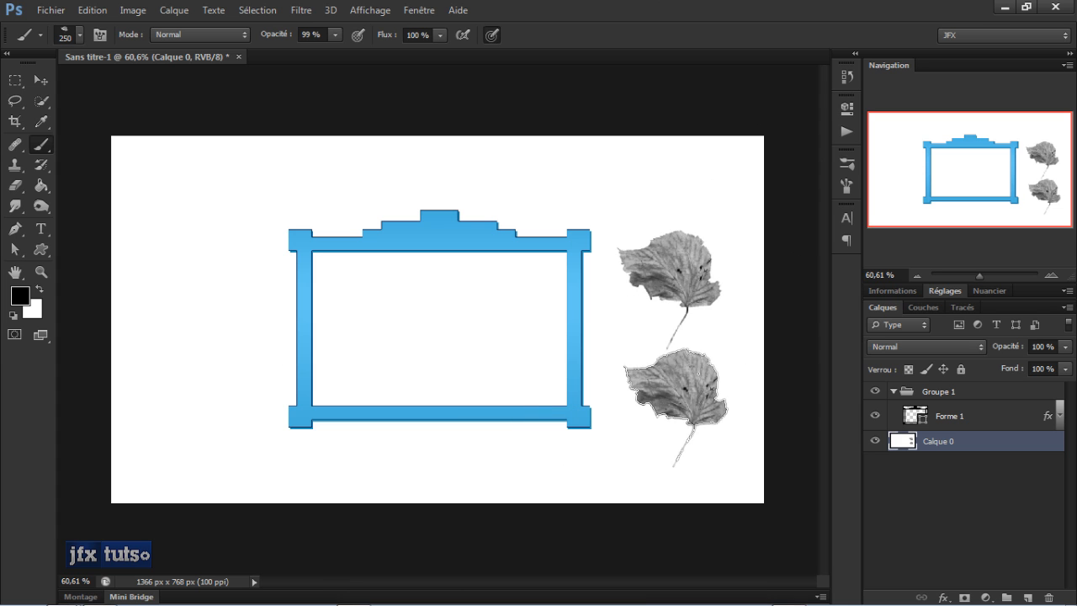
pyautogui.click(650, 230)
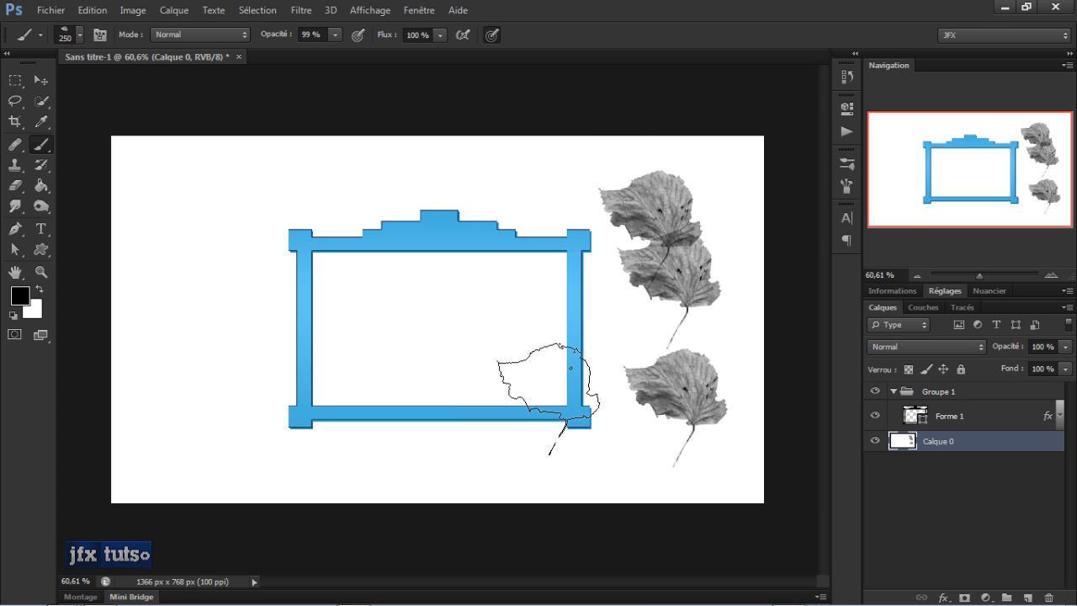
pyautogui.press('v')
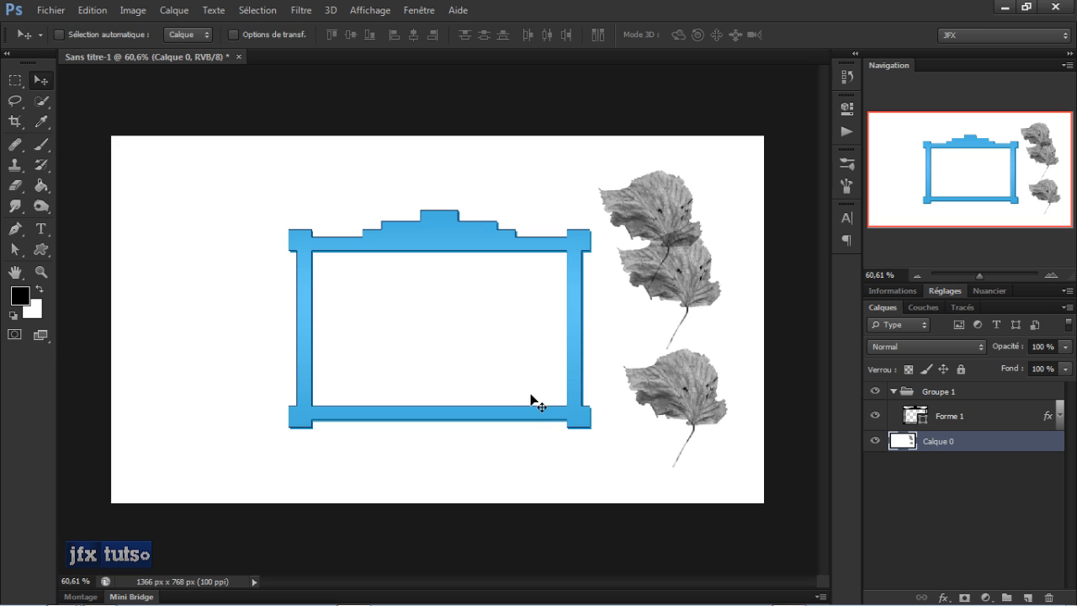
# - Look through the .abr files in Photoshop CS6's Brushes presets folder and go up to the parent Presets folder
pyautogui.moveTo(318, 602)
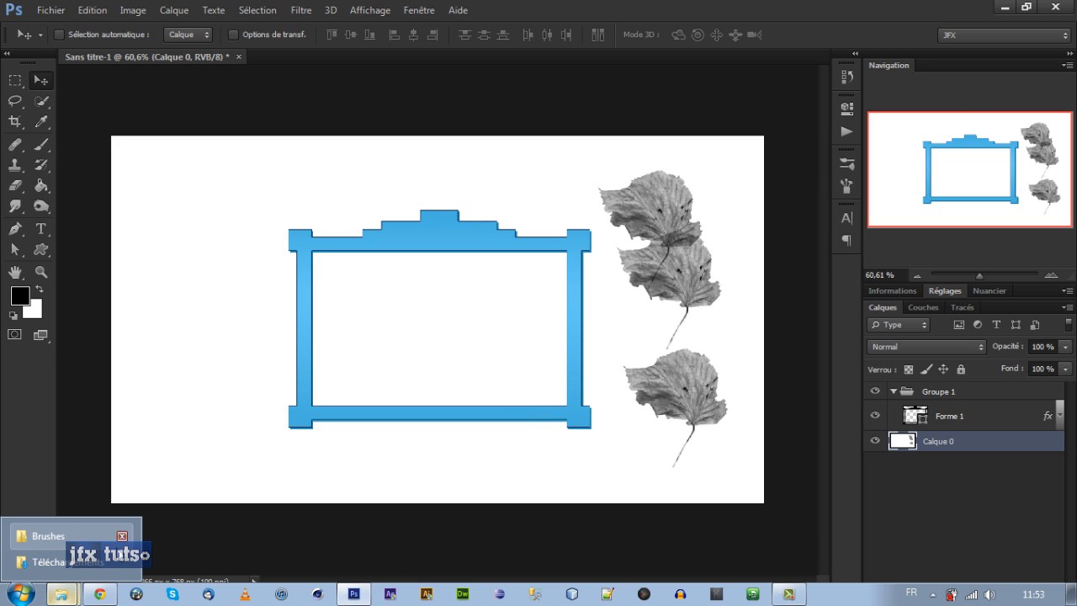
pyautogui.click(58, 536)
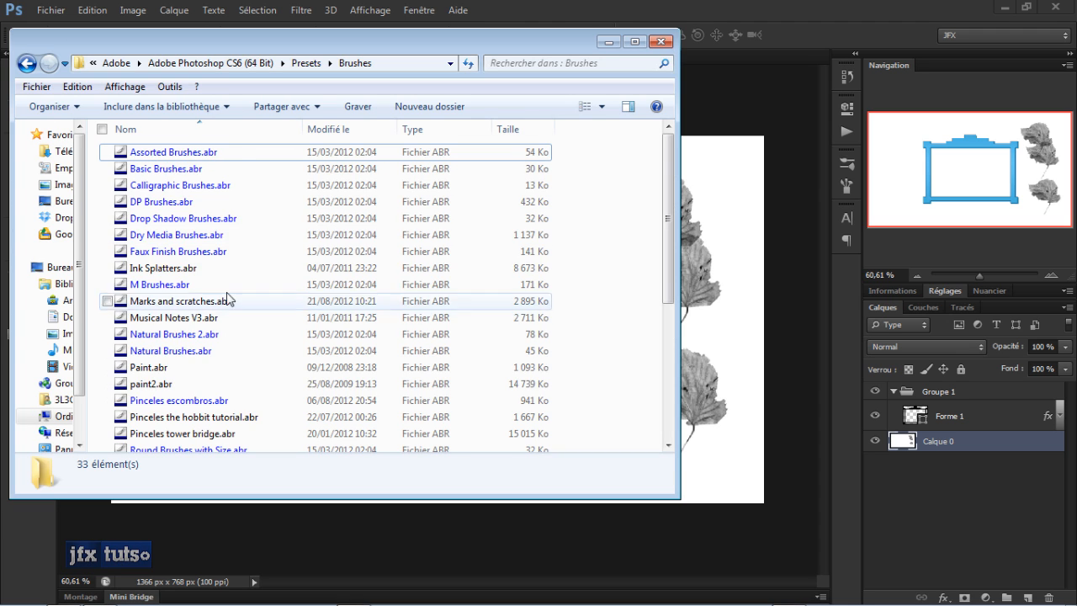
pyautogui.scroll(-5, 228, 299)
pyautogui.scroll(5, 224, 300)
pyautogui.click(754, 33)
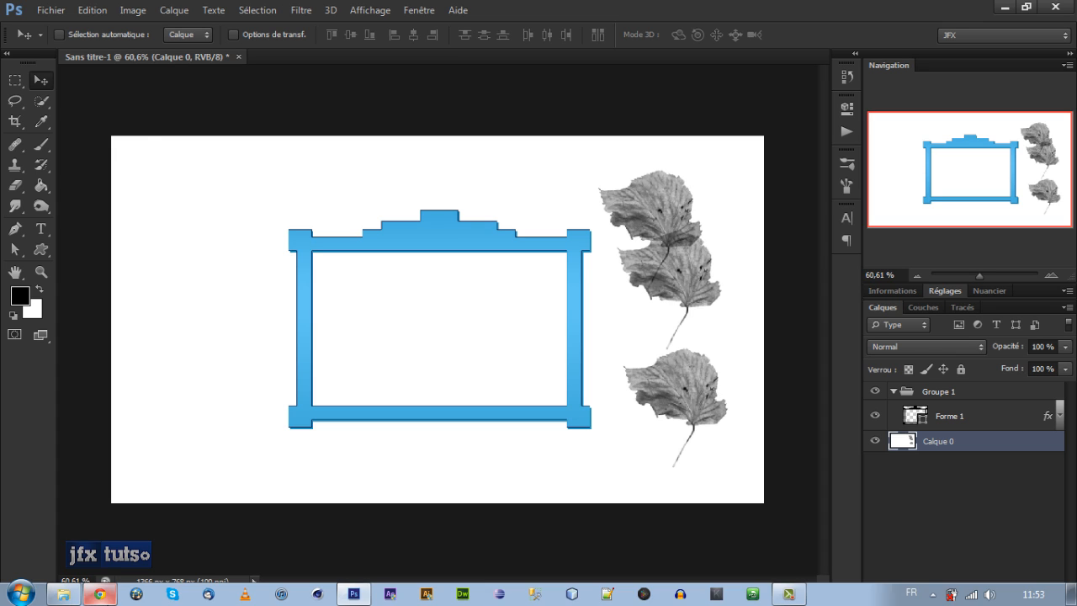
pyautogui.click(73, 597)
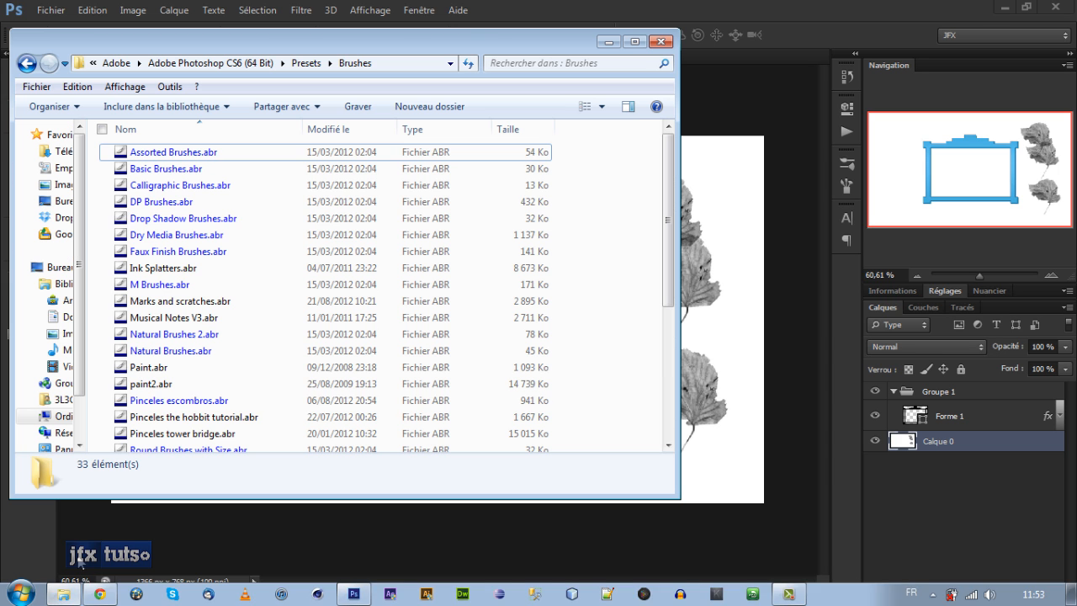
pyautogui.scroll(-3, 126, 226)
pyautogui.click(172, 228)
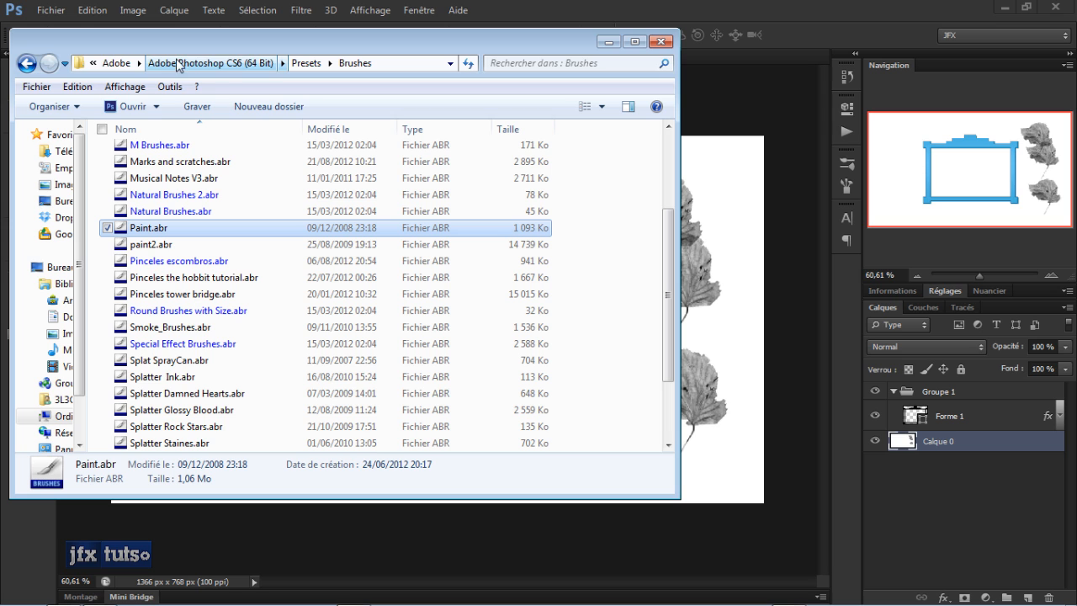
pyautogui.scroll(-2, 223, 306)
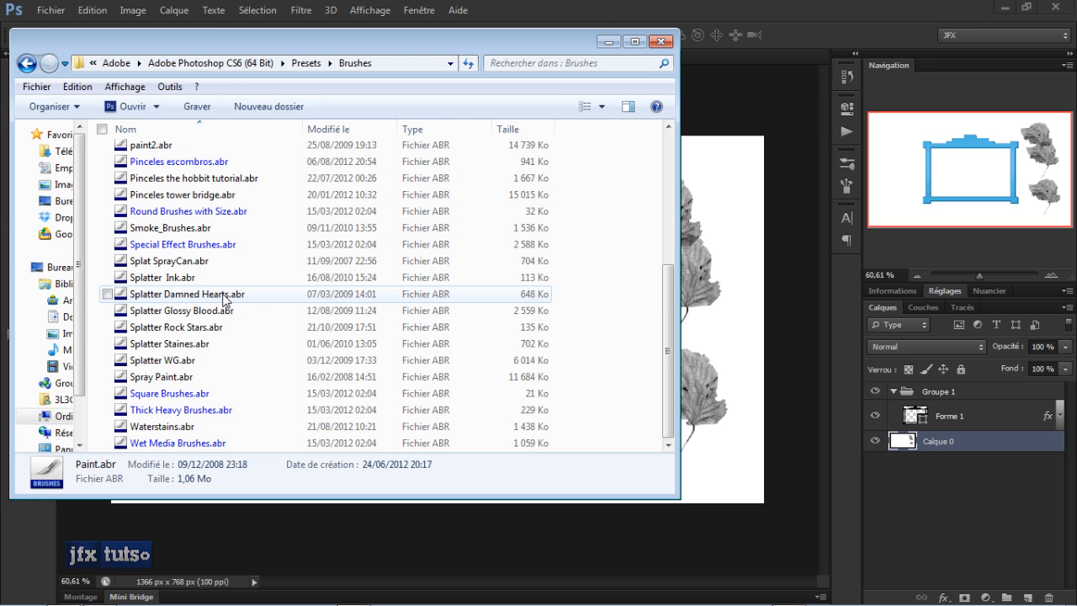
pyautogui.scroll(5, 212, 288)
pyautogui.press('BackSpace')
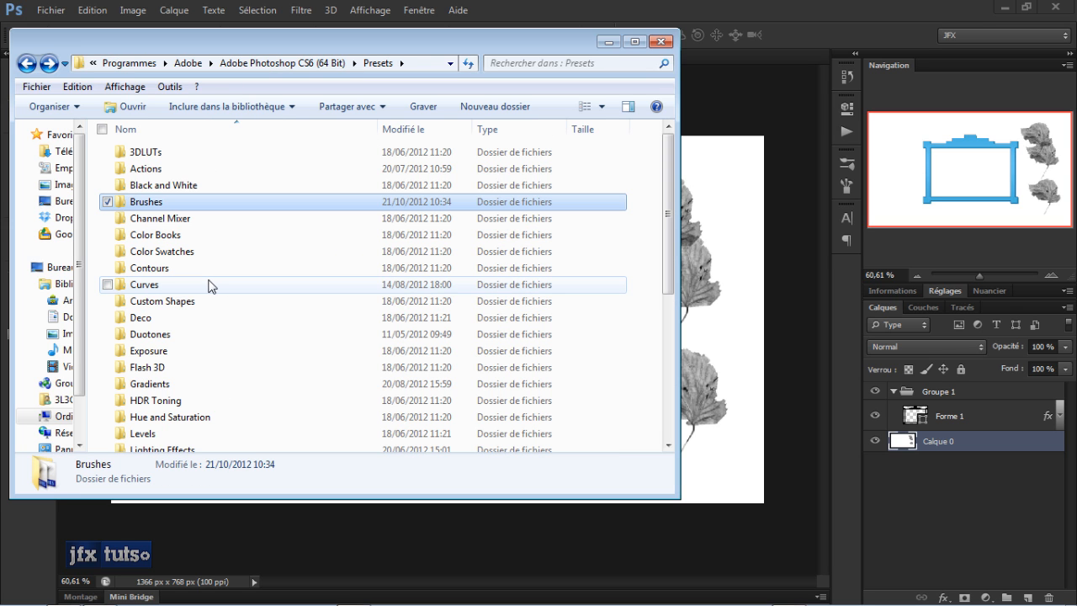
# - Switch to Chrome, browse Brusheezy's Shapes category, and close the Chrome and Presets folder windows
pyautogui.moveTo(180, 589)
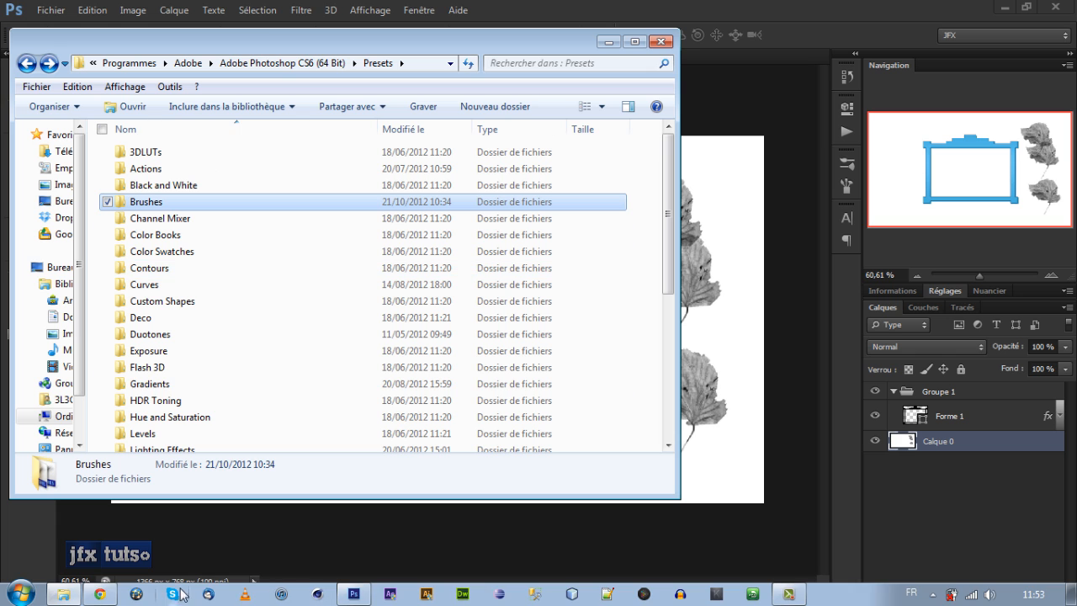
pyautogui.click(99, 594)
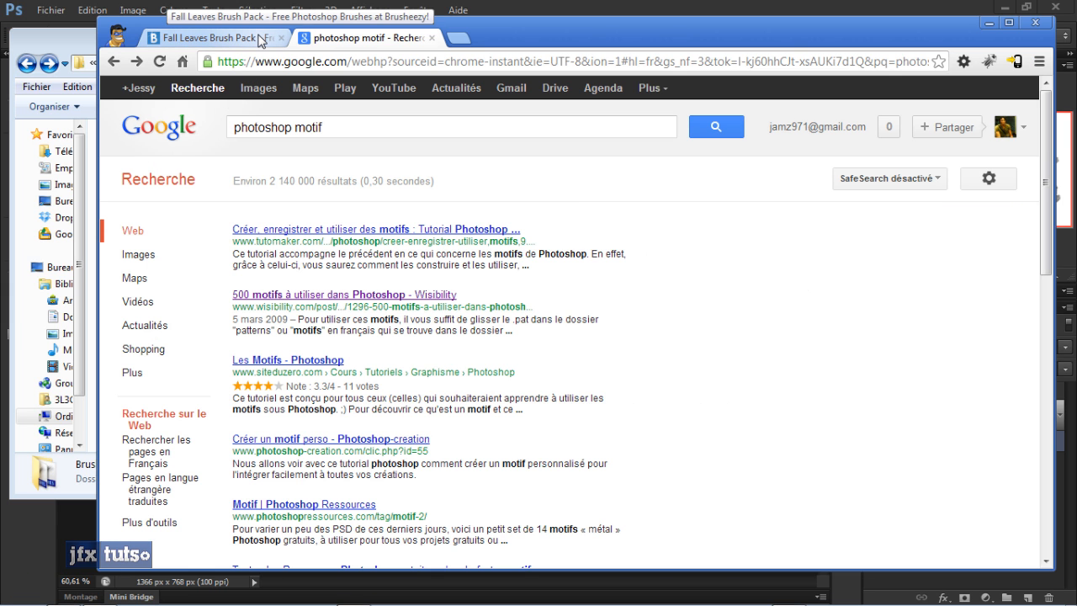
pyautogui.hotkey('ctrl', 'w')
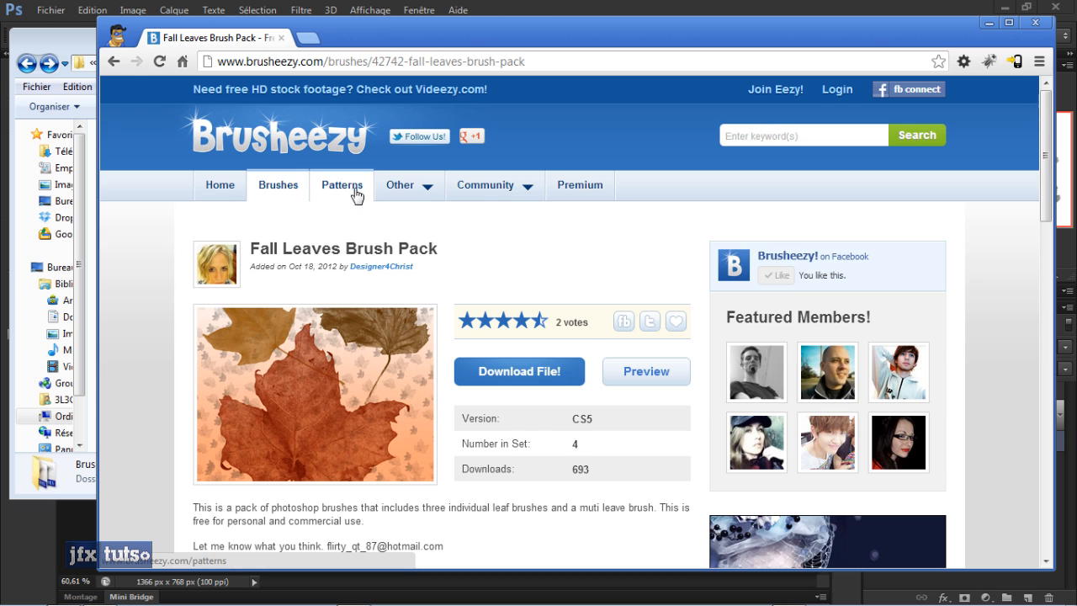
pyautogui.moveTo(427, 187)
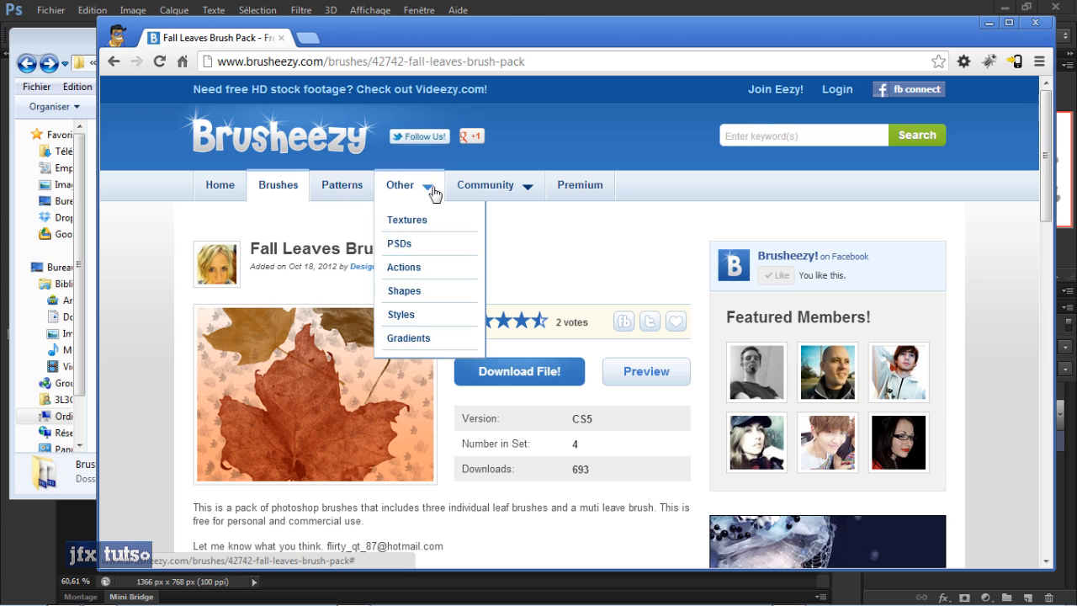
pyautogui.click(417, 291)
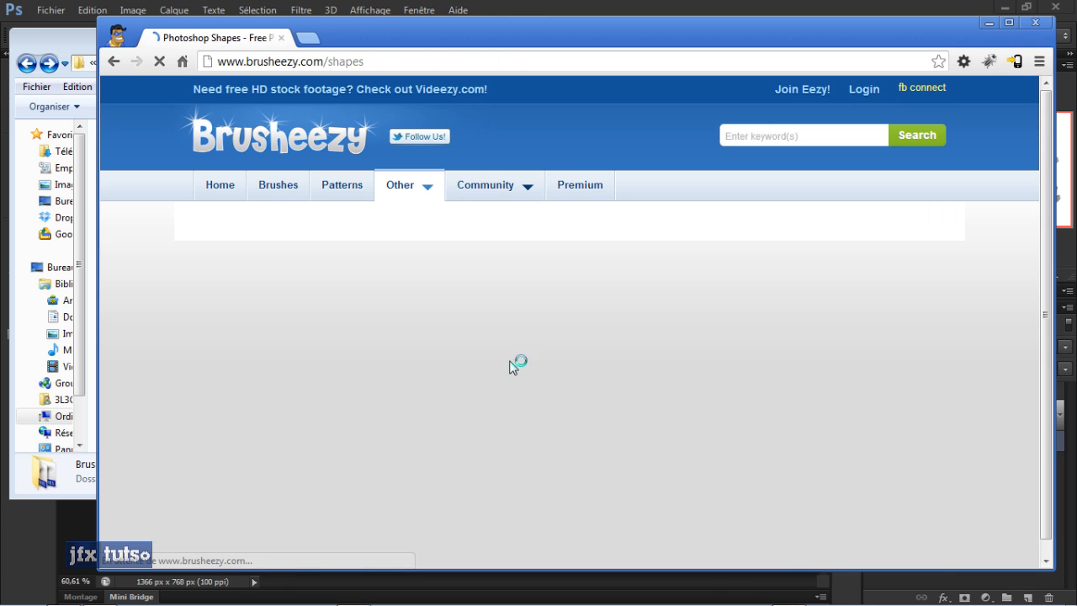
pyautogui.scroll(-5, 452, 366)
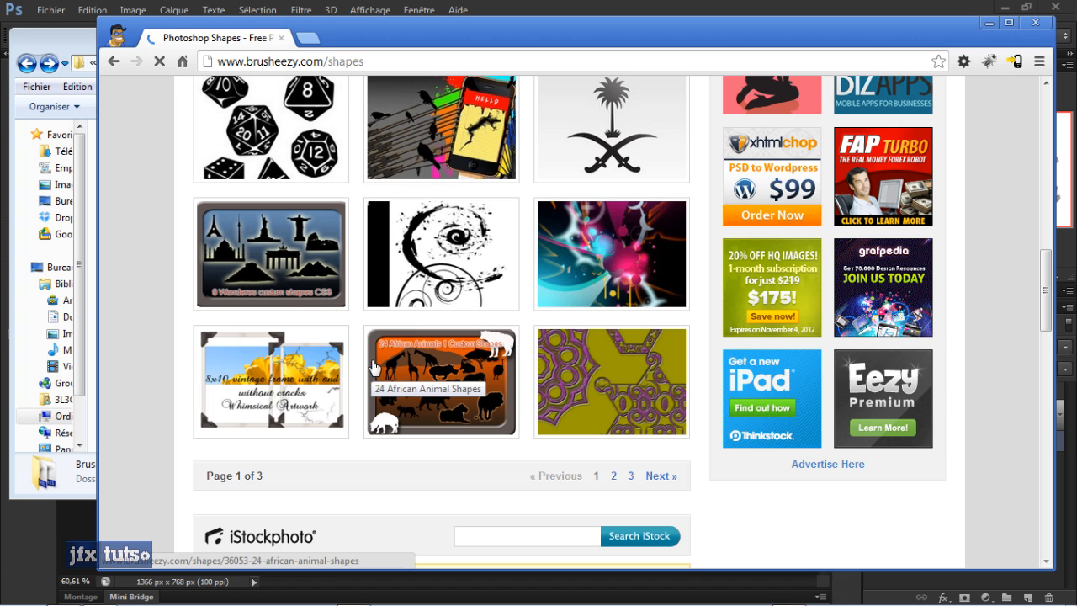
pyautogui.click(1035, 23)
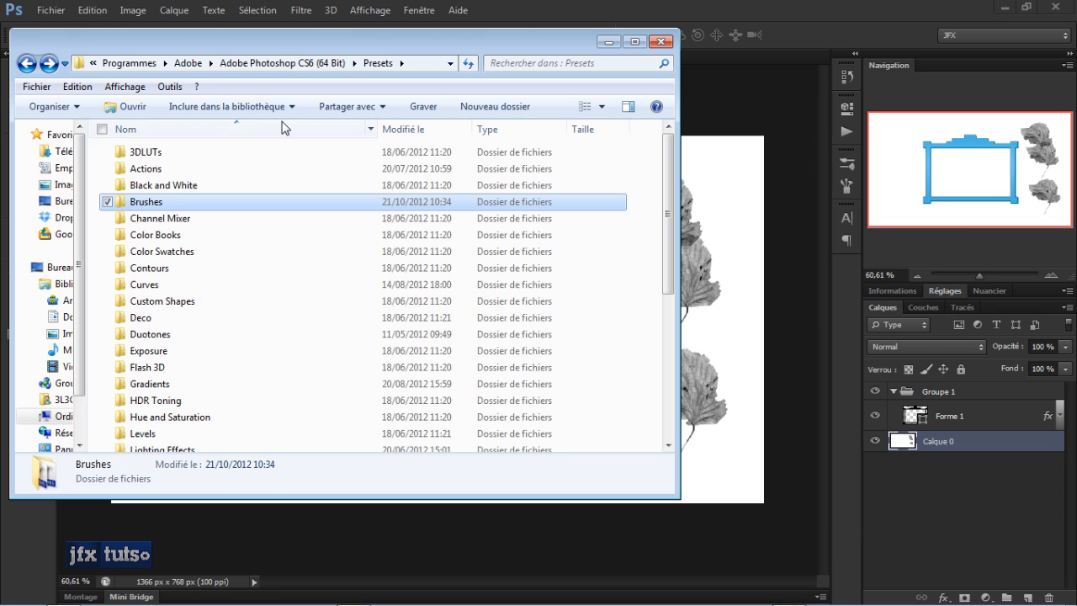
pyautogui.click(660, 43)
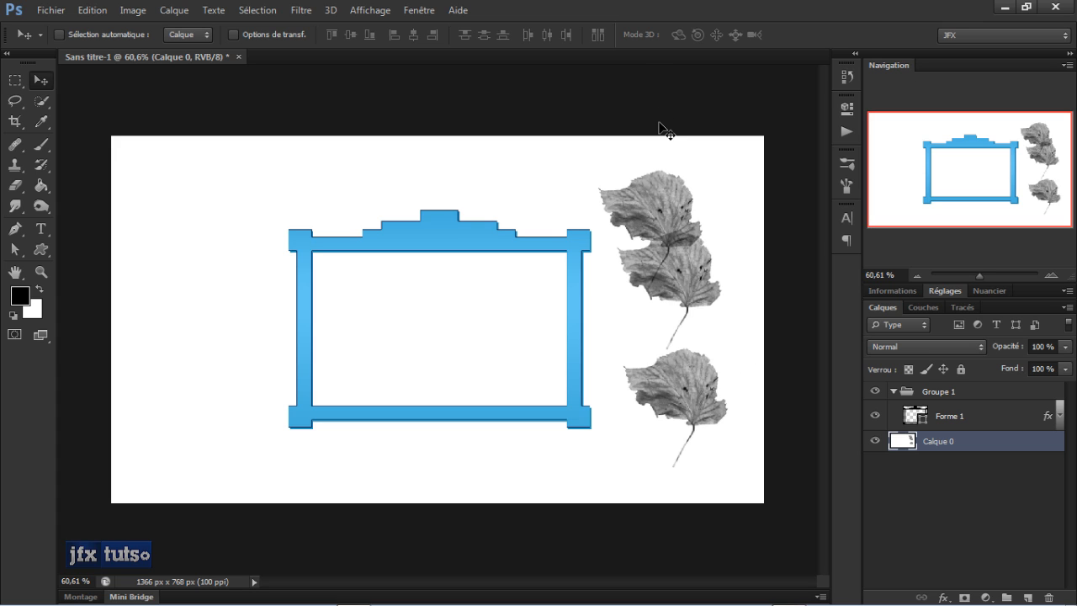
# - View the list of workspaces, keep the JFX workspace, and activate the Brush tool
pyautogui.click(972, 35)
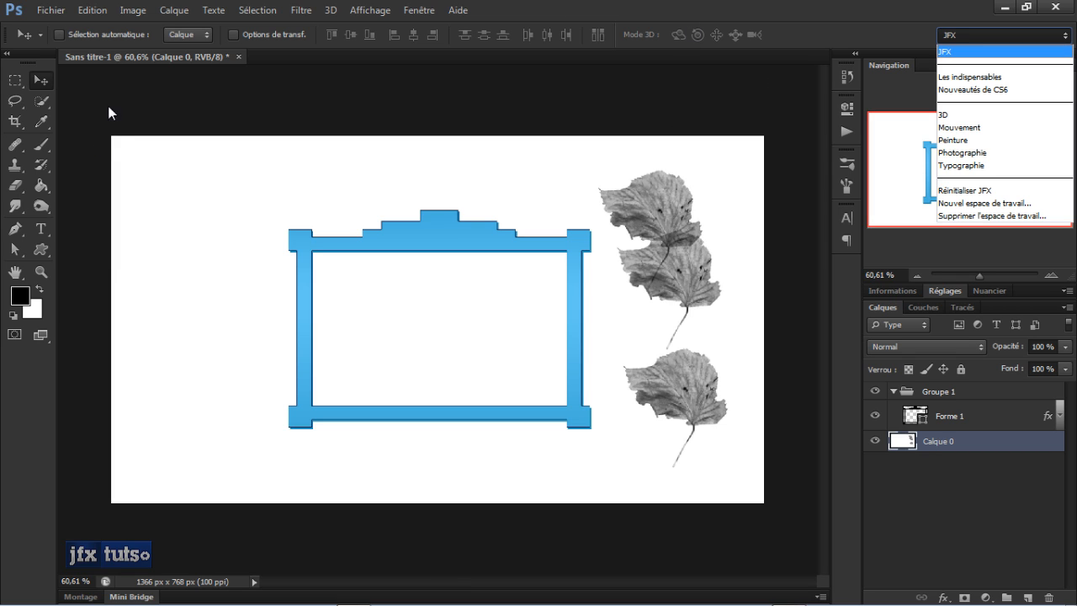
pyautogui.click(128, 169)
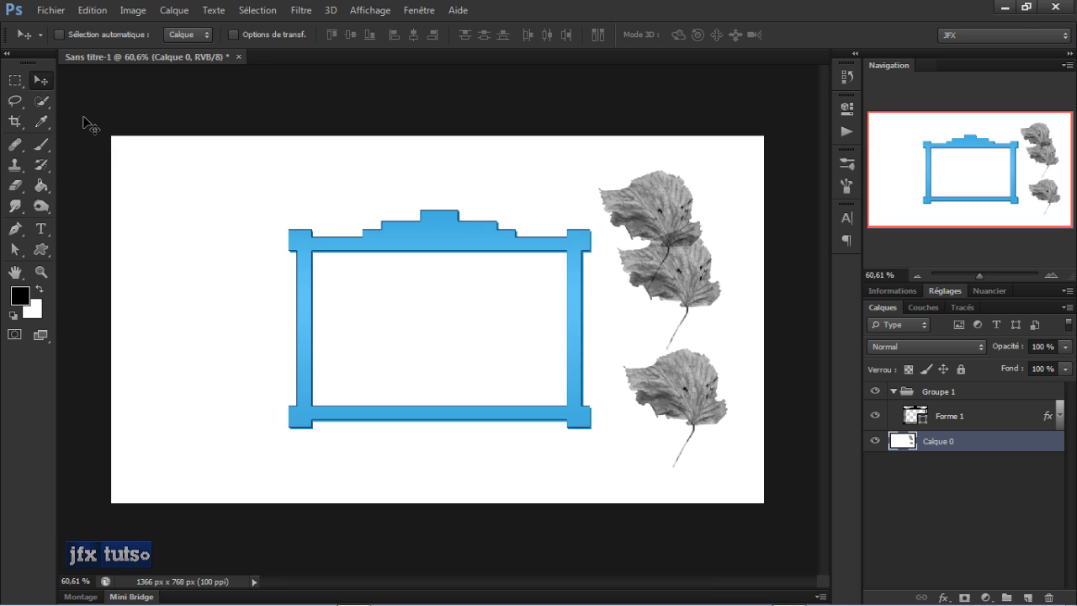
pyautogui.press('b')
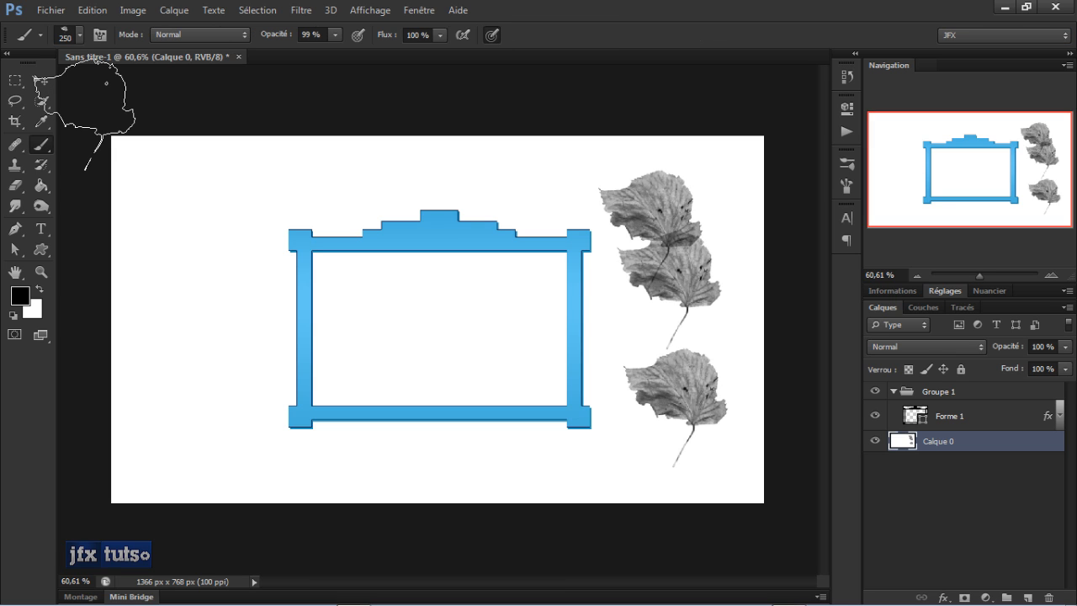
# - Look through the loaded brush presets and replace them with the Formes M brush library
pyautogui.click(79, 37)
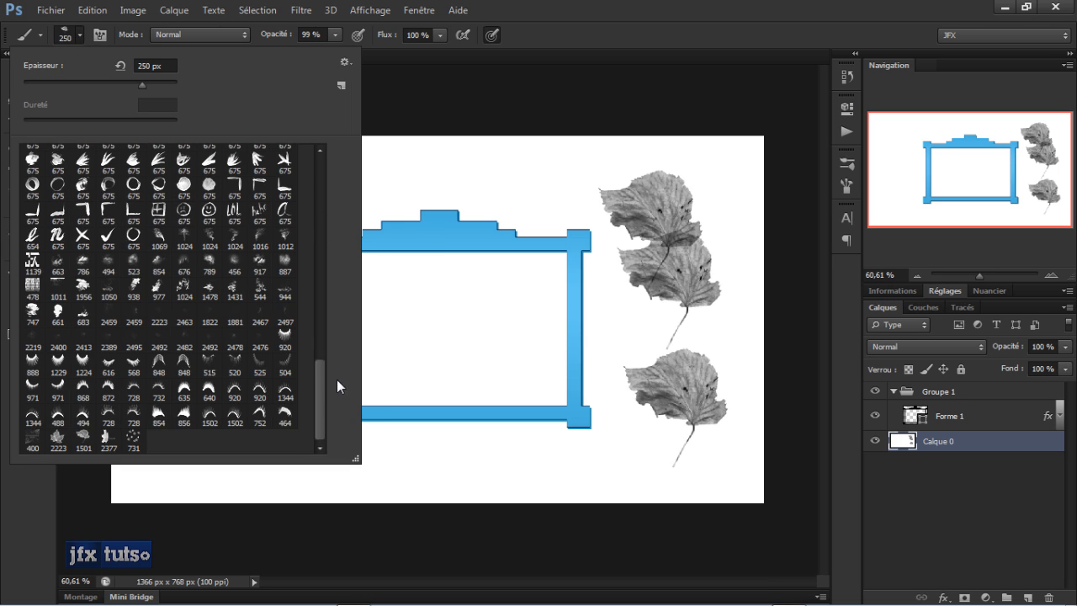
pyautogui.moveTo(320, 376)
pyautogui.mouseDown()
pyautogui.moveTo(314, 166)
pyautogui.moveTo(317, 277)
pyautogui.mouseUp()
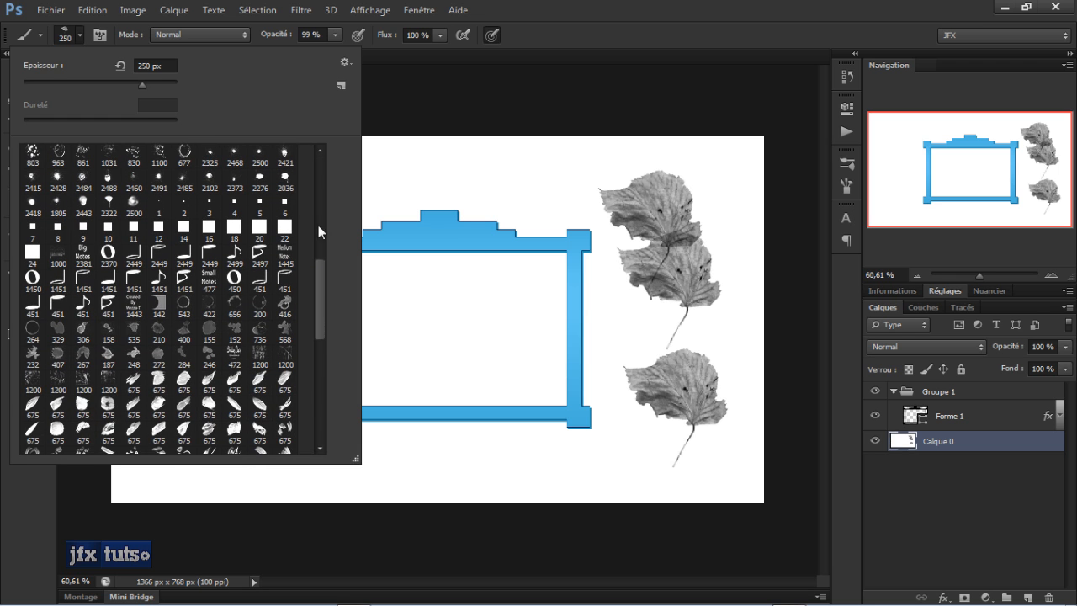
pyautogui.click(344, 62)
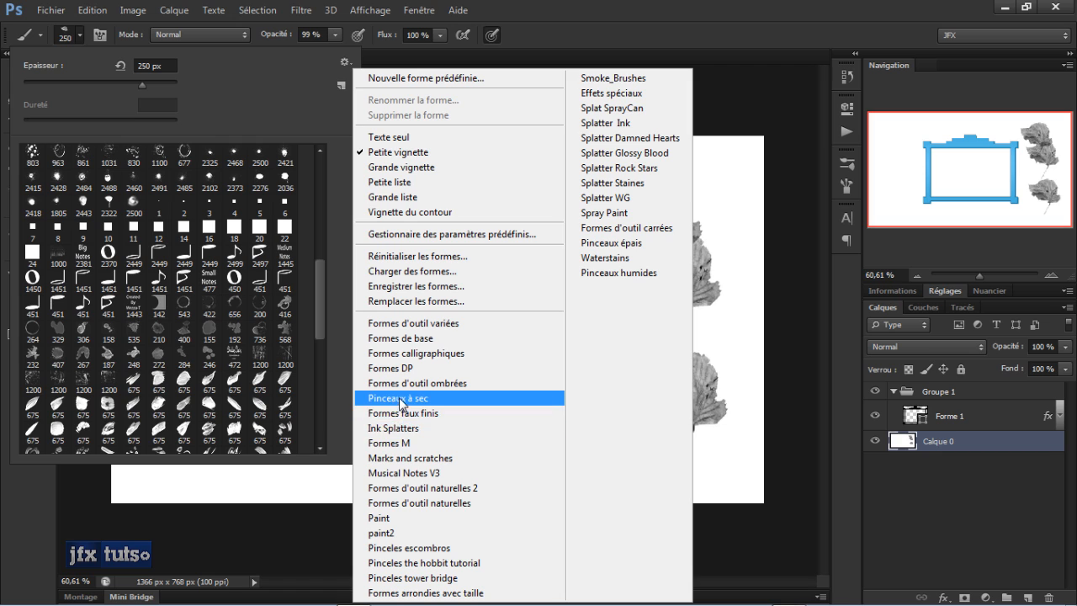
pyautogui.click(393, 444)
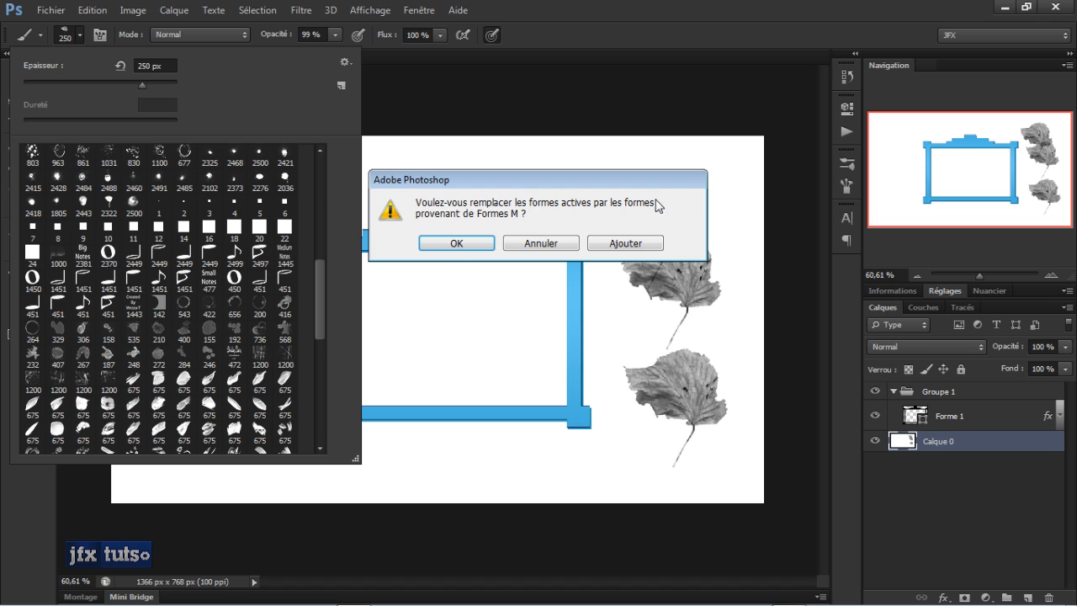
pyautogui.click(441, 245)
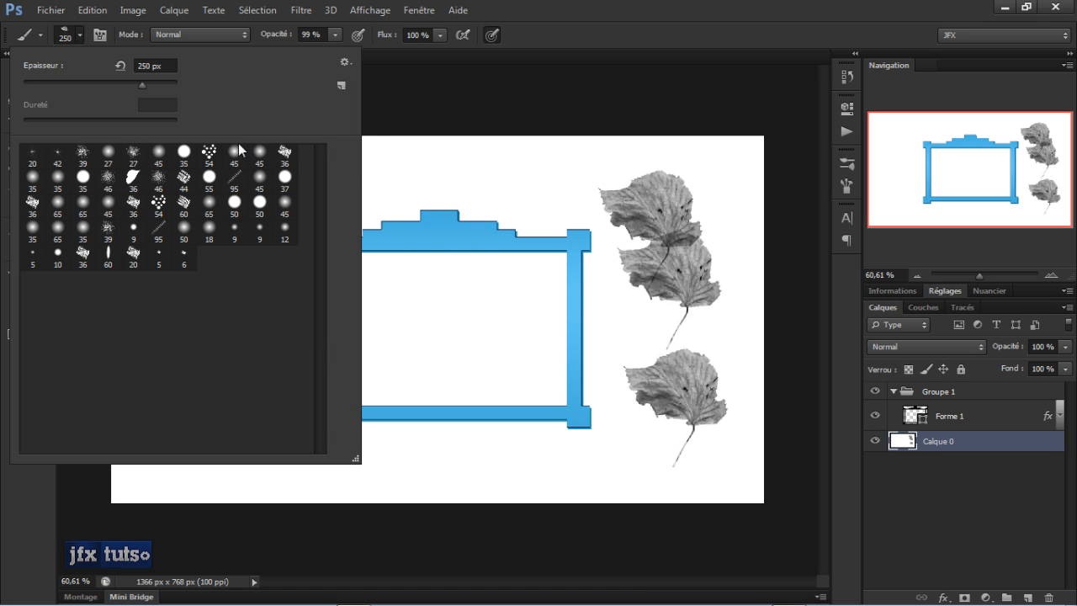
# - Replace the active brushes with the Formes de base library
pyautogui.click(342, 87)
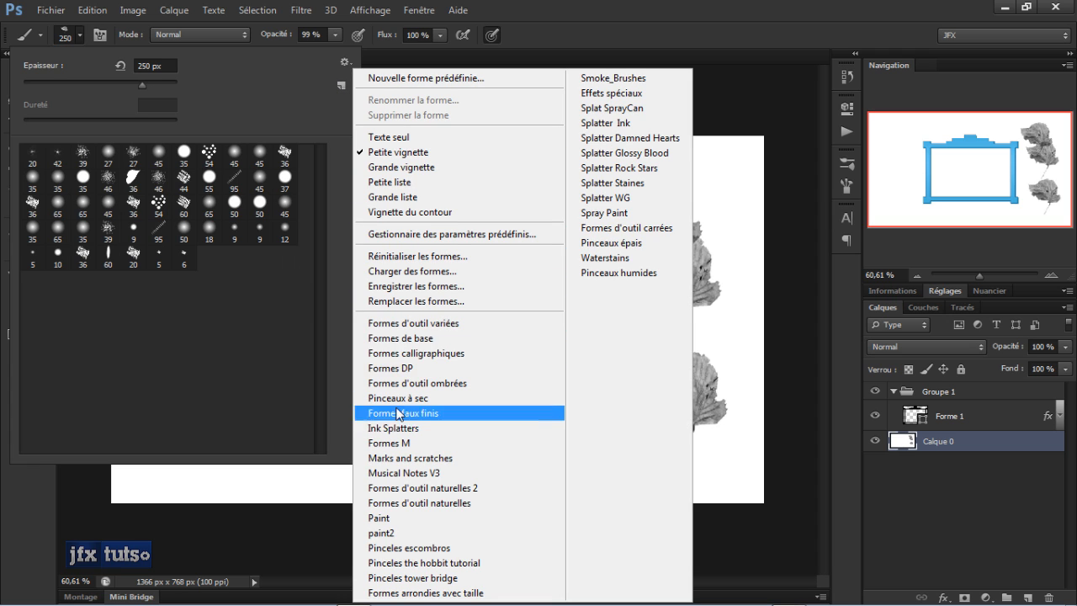
pyautogui.click(409, 337)
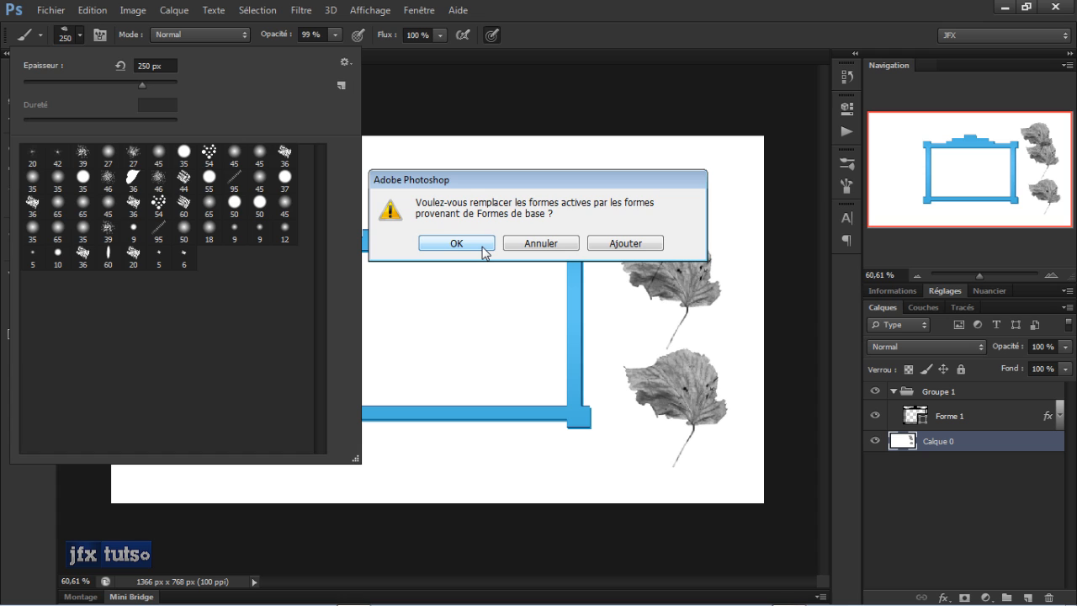
pyautogui.click(484, 249)
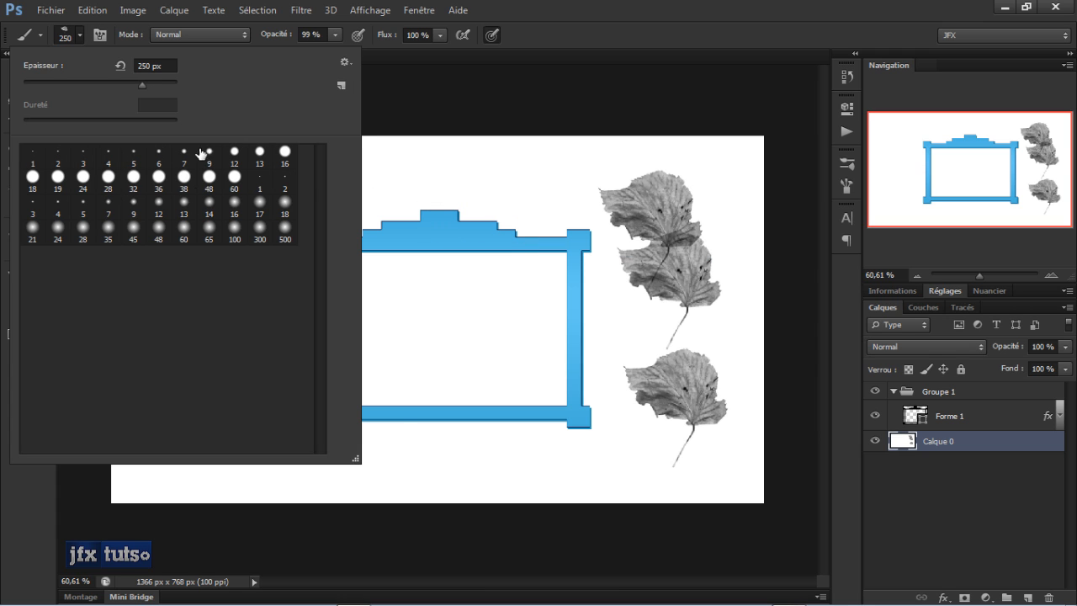
# - Reset the brush presets to the default set, replacing the current brushes
pyautogui.click(344, 60)
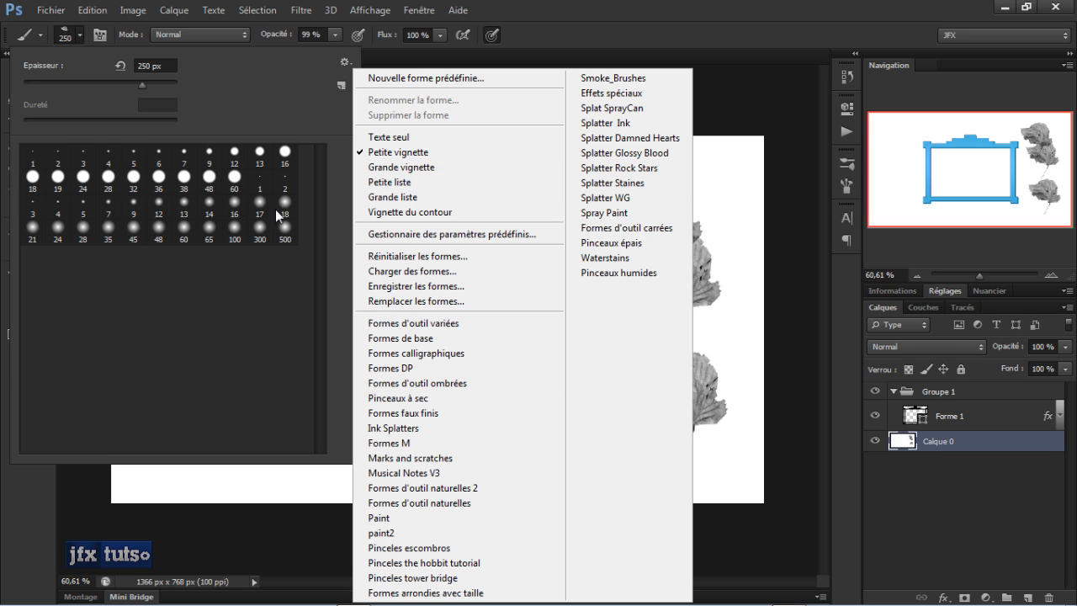
pyautogui.click(372, 256)
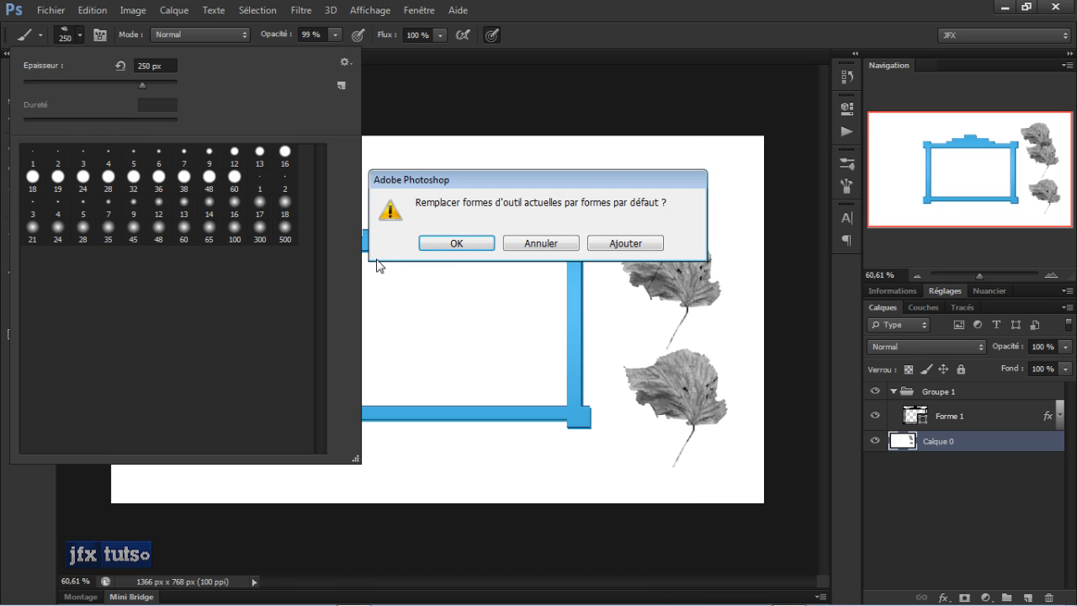
pyautogui.click(474, 244)
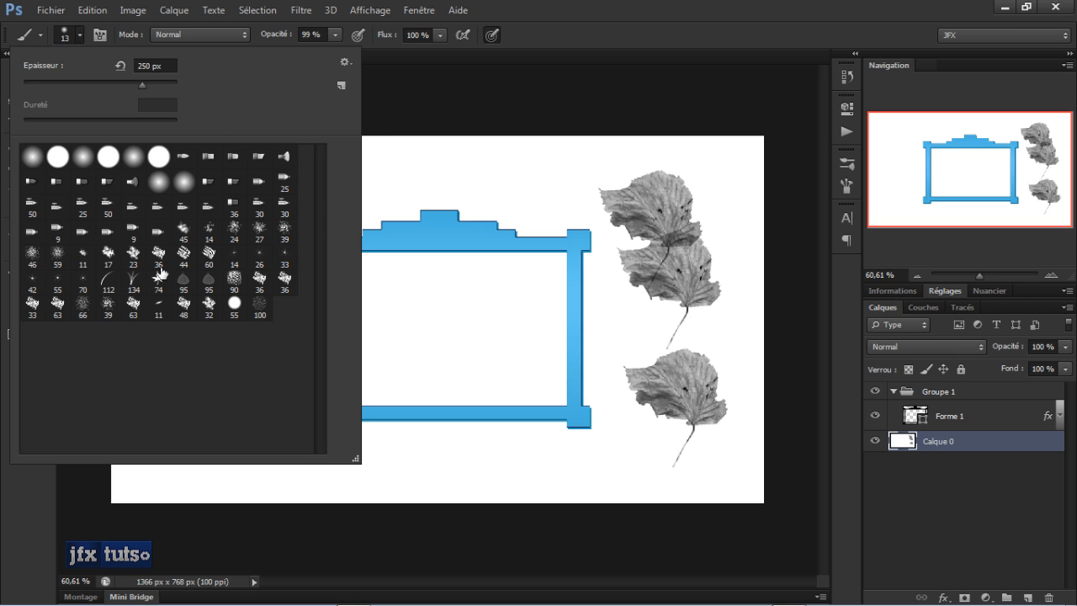
# - Start saving the current brush set as an .abr file on the Bureau, cancel the save and close the brush picker
pyautogui.click(345, 62)
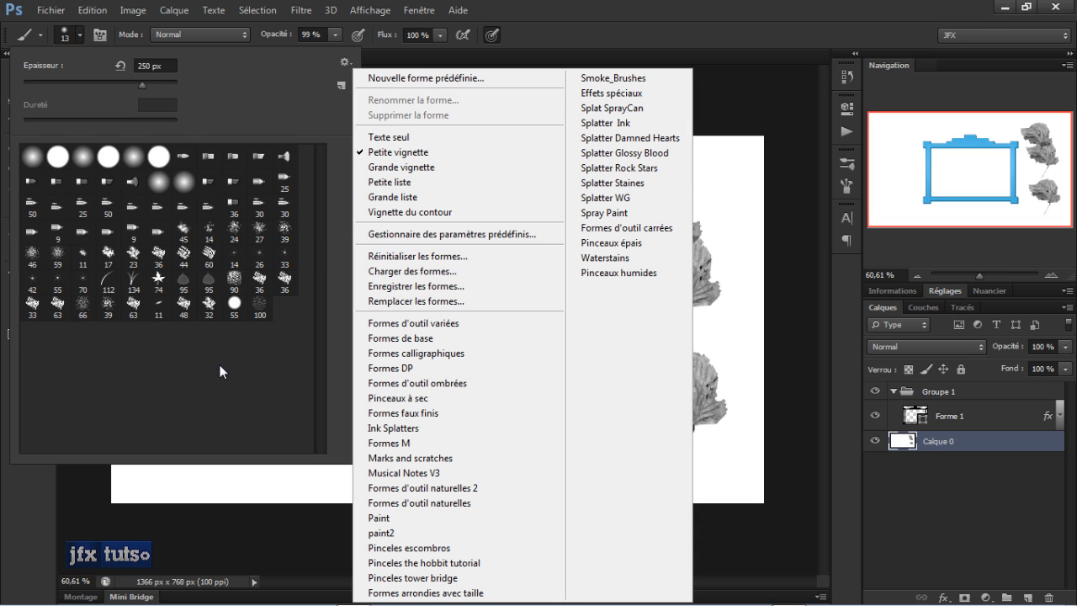
pyautogui.click(414, 287)
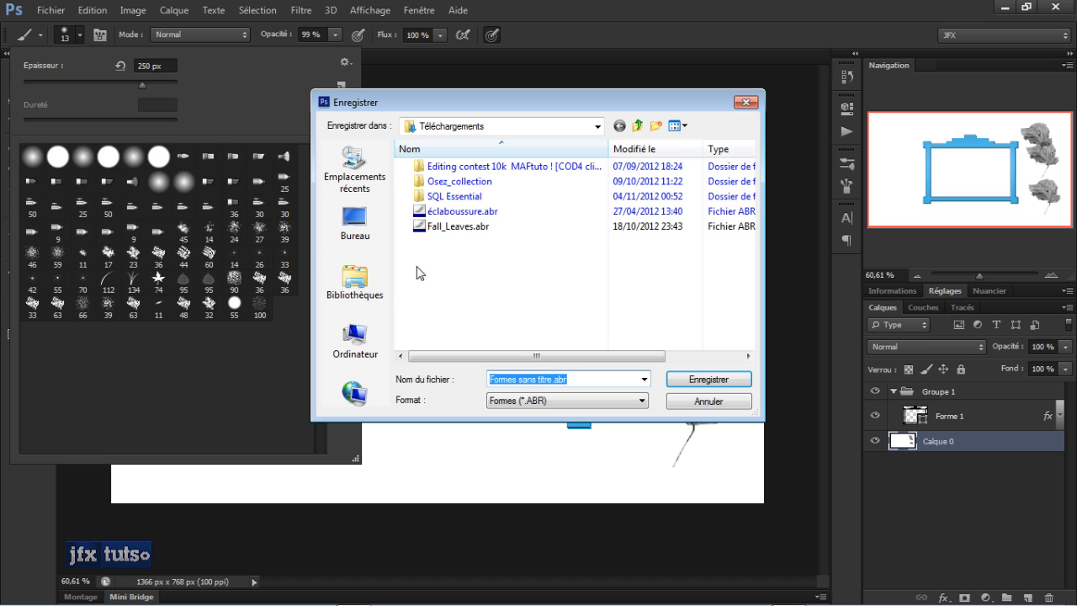
pyautogui.click(355, 225)
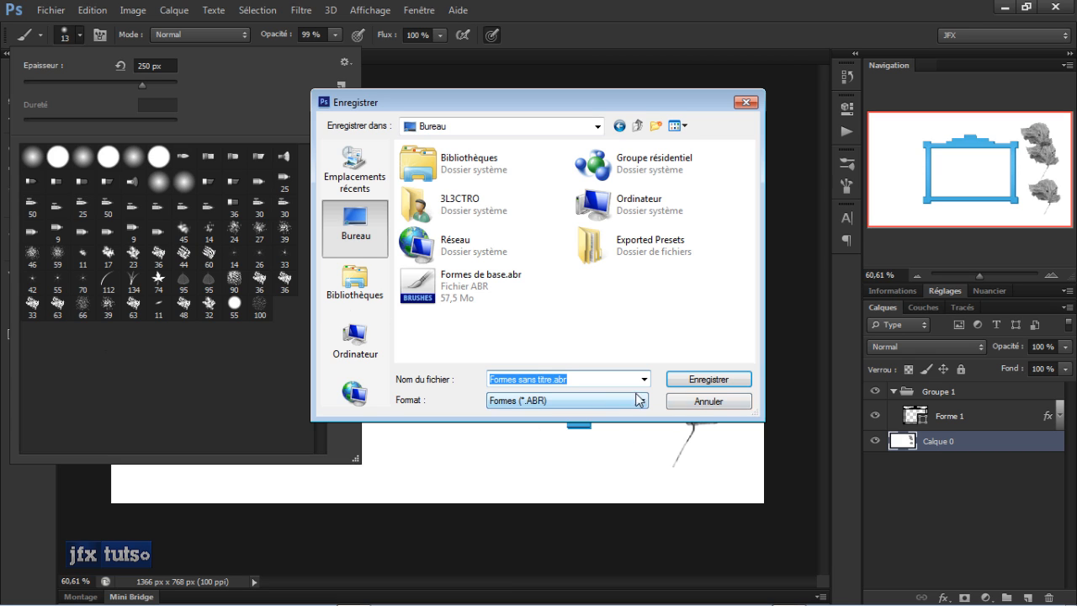
pyautogui.click(690, 402)
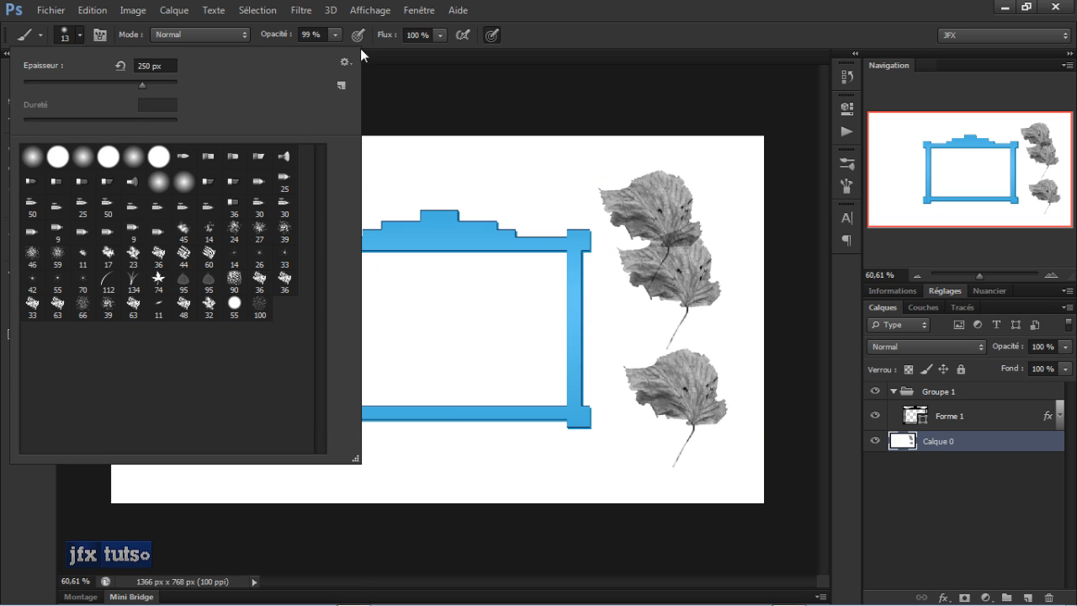
pyautogui.click(564, 44)
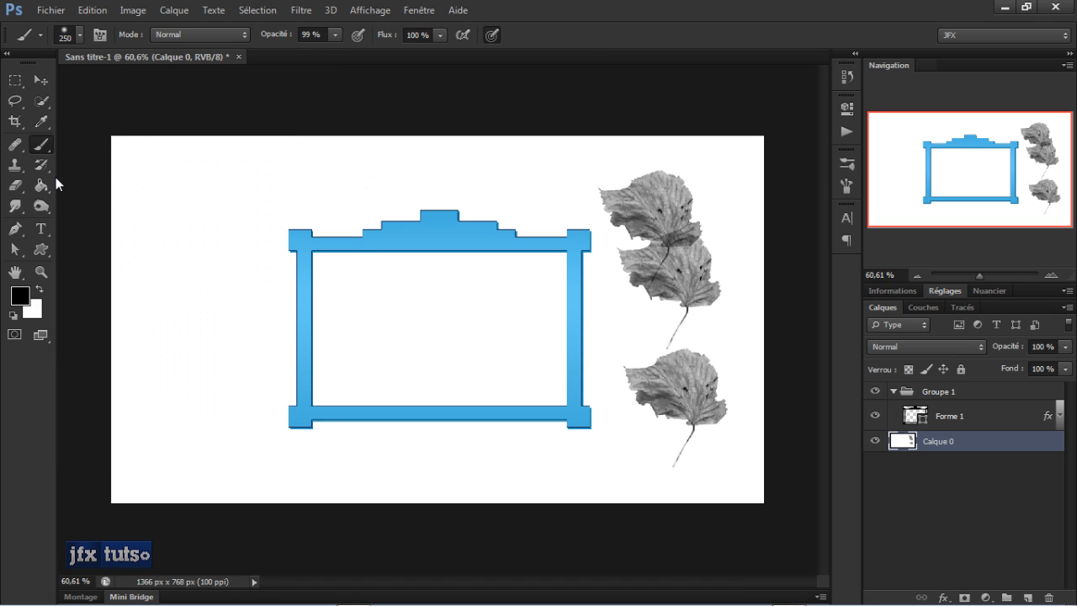
# - Activate the Custom Shape tool and view the available shape libraries and preset commands
pyautogui.press('u')
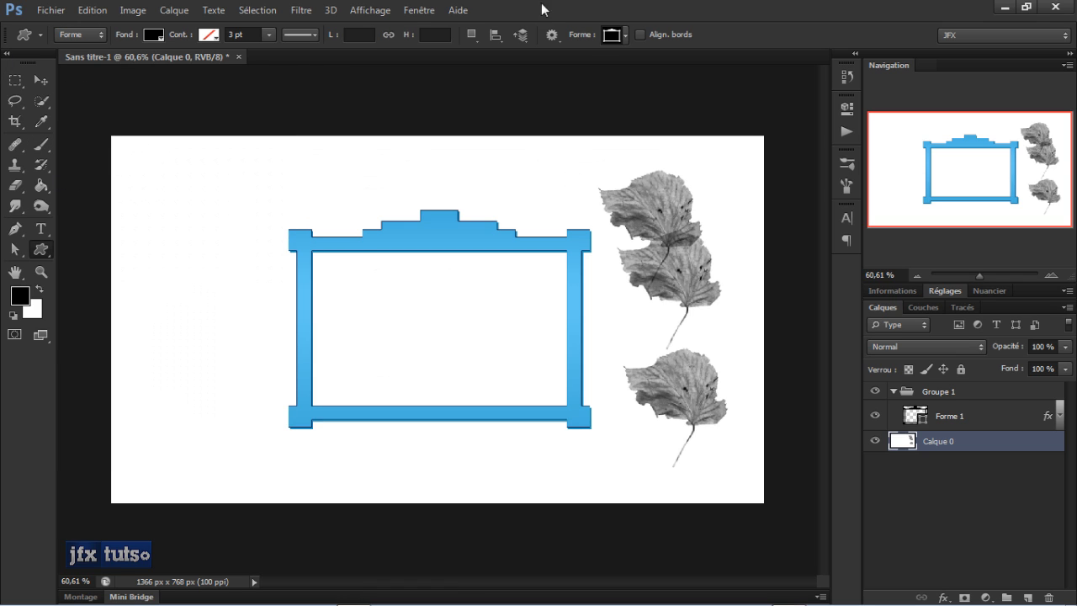
pyautogui.click(627, 36)
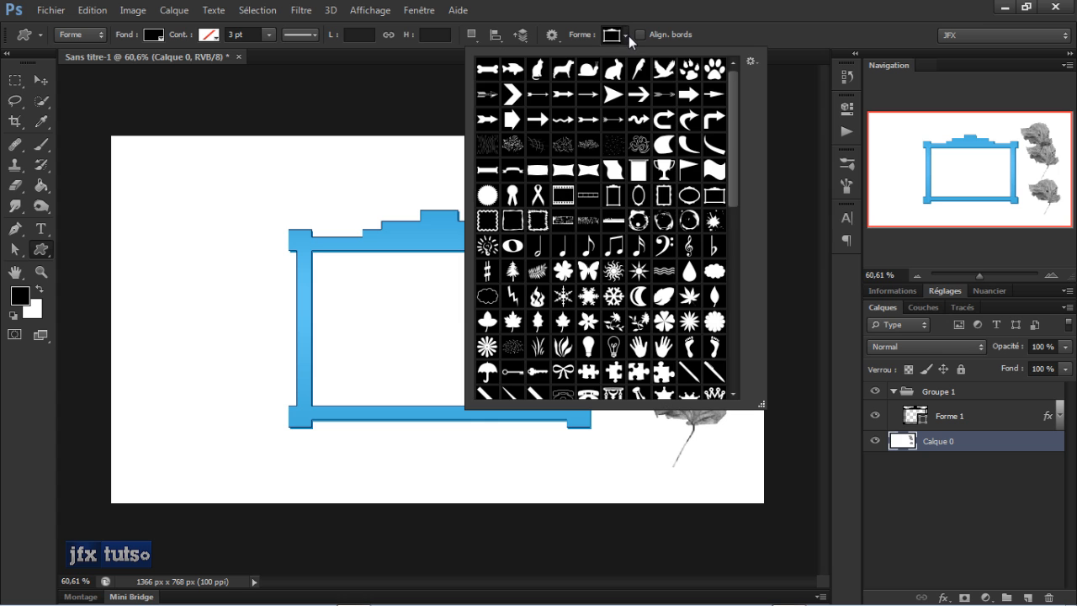
pyautogui.click(750, 64)
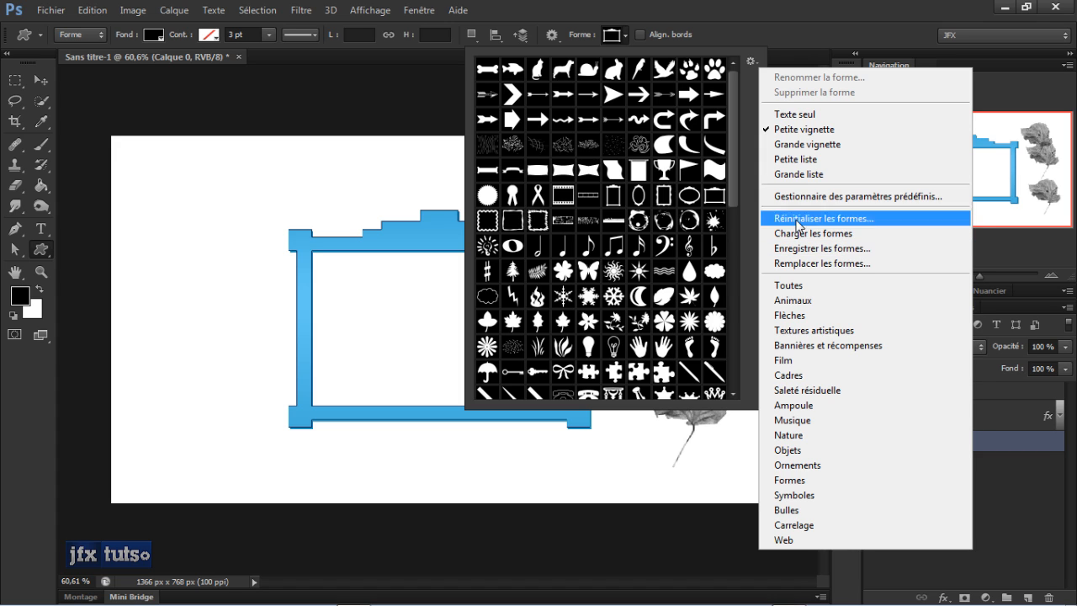
pyautogui.click(753, 10)
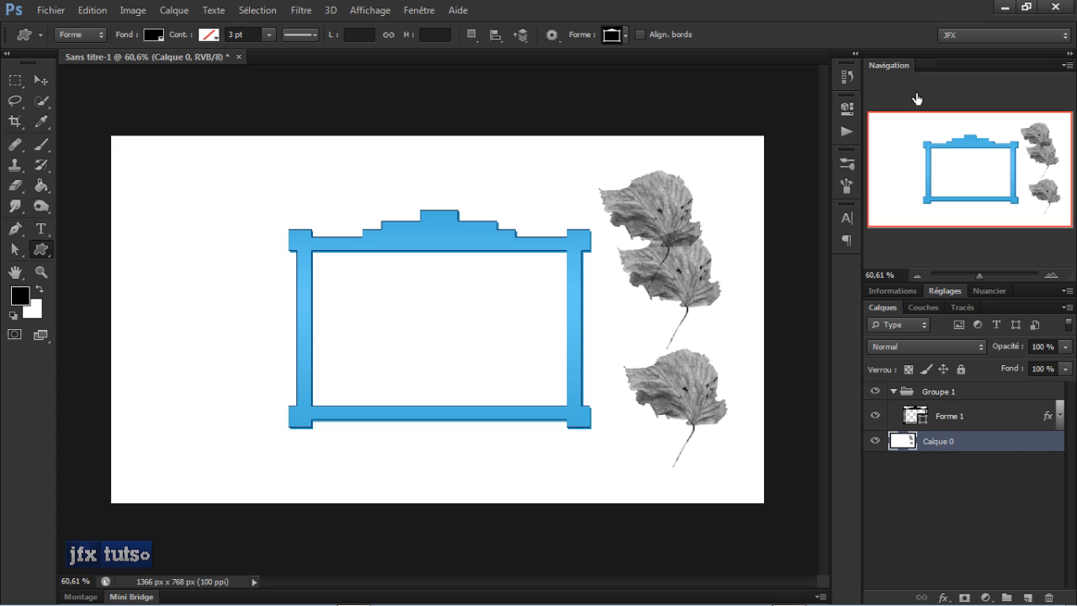
# - Display the Nuancier swatches, start adding a black swatch, cancel it and collapse the swatches
pyautogui.click(989, 291)
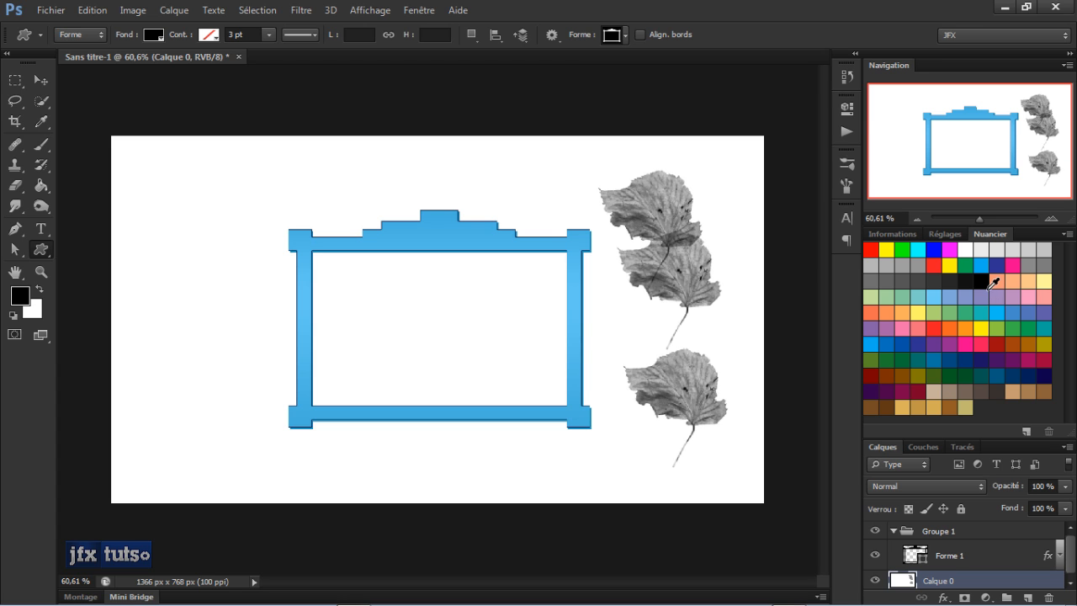
pyautogui.click(997, 419)
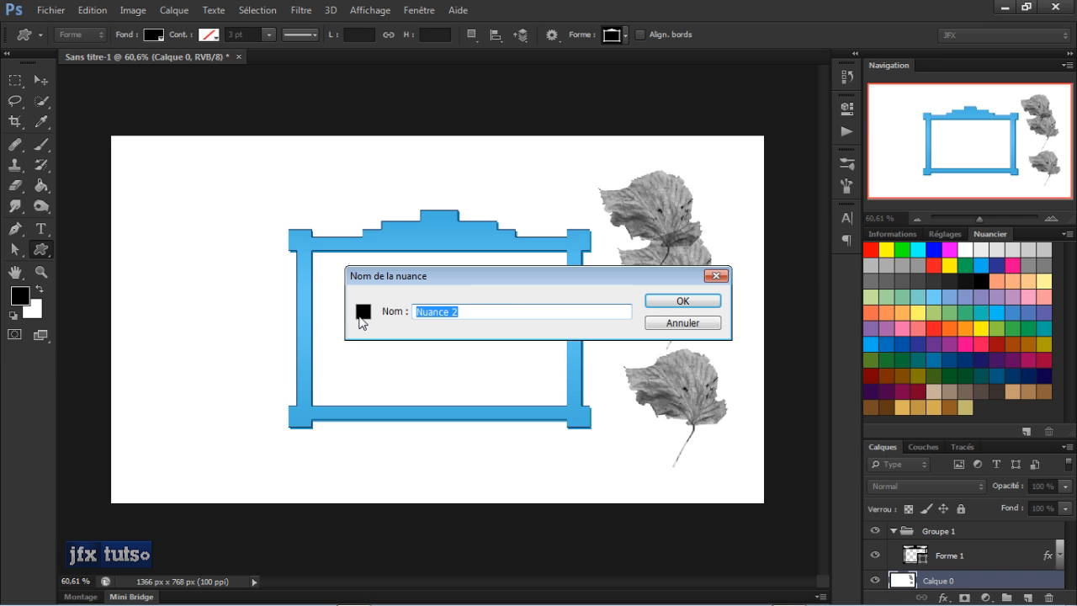
pyautogui.click(652, 323)
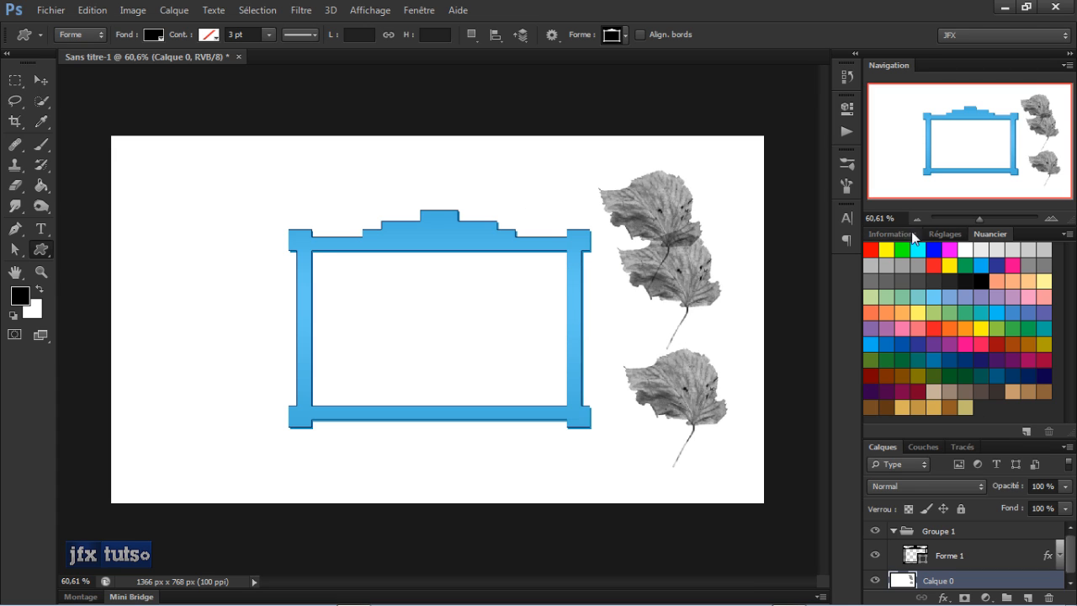
pyautogui.click(1004, 232)
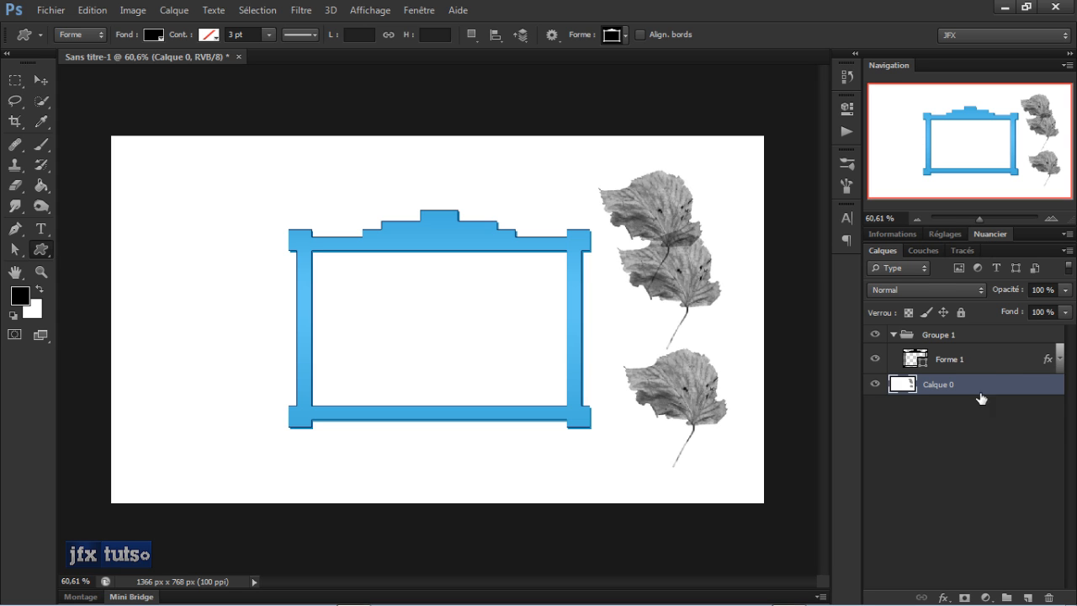
# - View the style presets and available style libraries in Forme 1's layer style settings, leaving without applying any
pyautogui.doubleClick(999, 361)
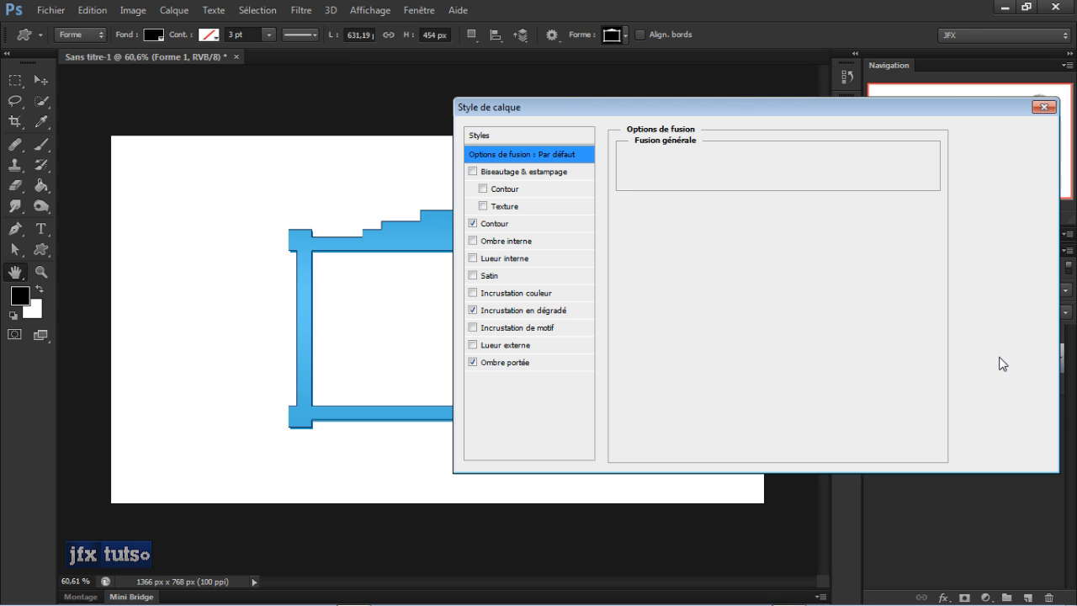
pyautogui.click(477, 137)
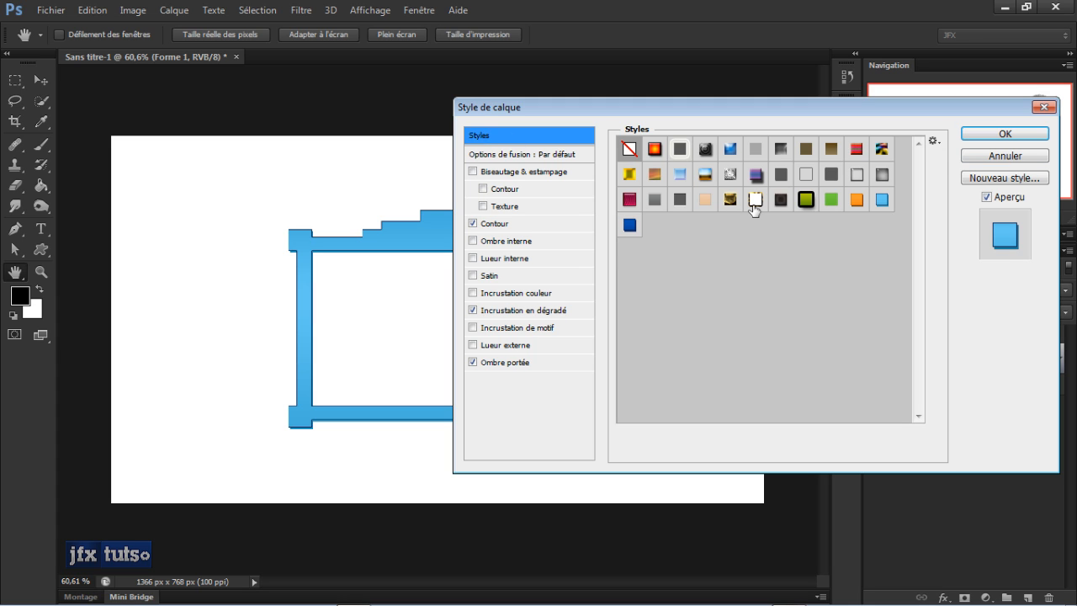
pyautogui.click(934, 141)
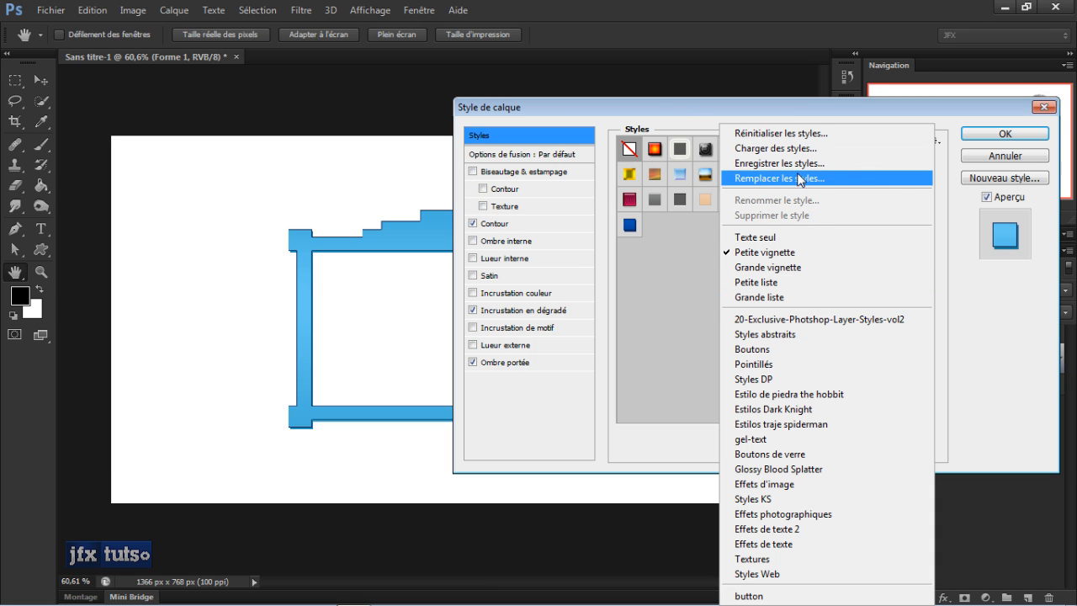
pyautogui.click(683, 290)
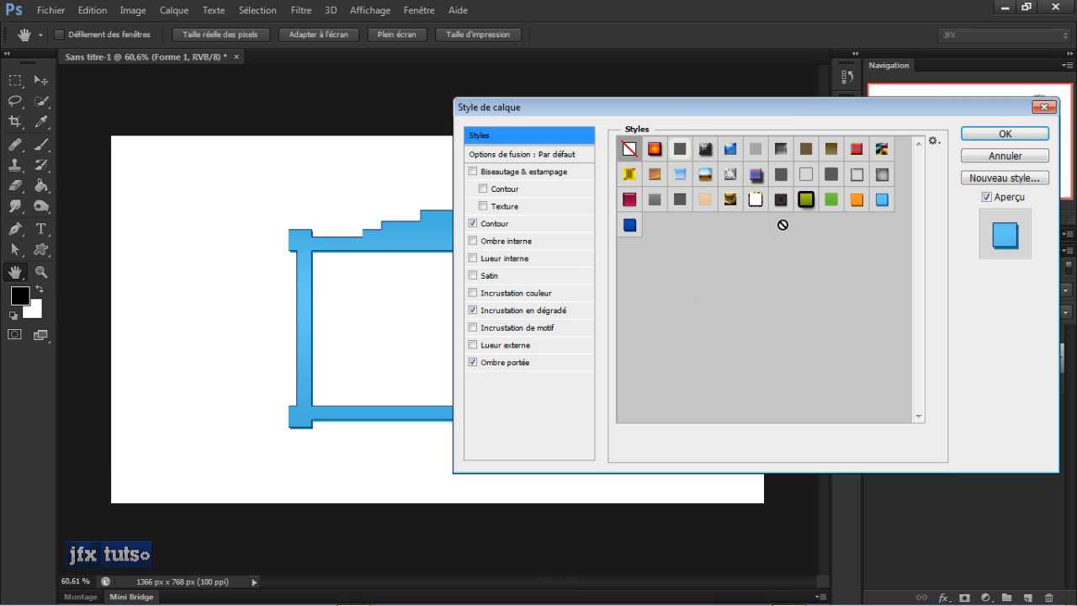
pyautogui.click(998, 155)
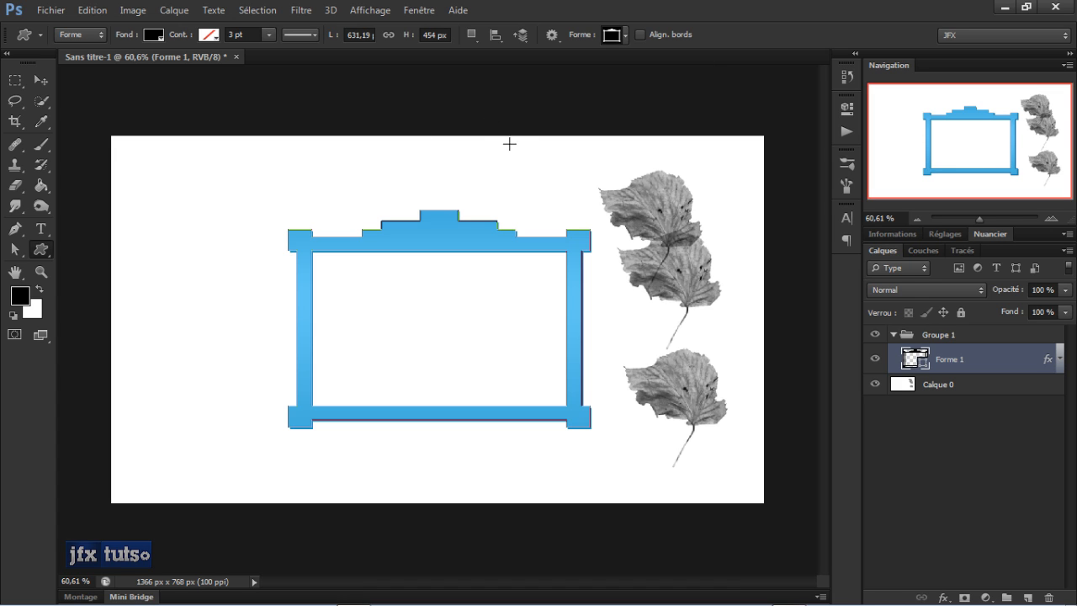
# - Switch to the Move tool and display the keyboard shortcuts of the JFX set for Menus de l'application
pyautogui.press('v')
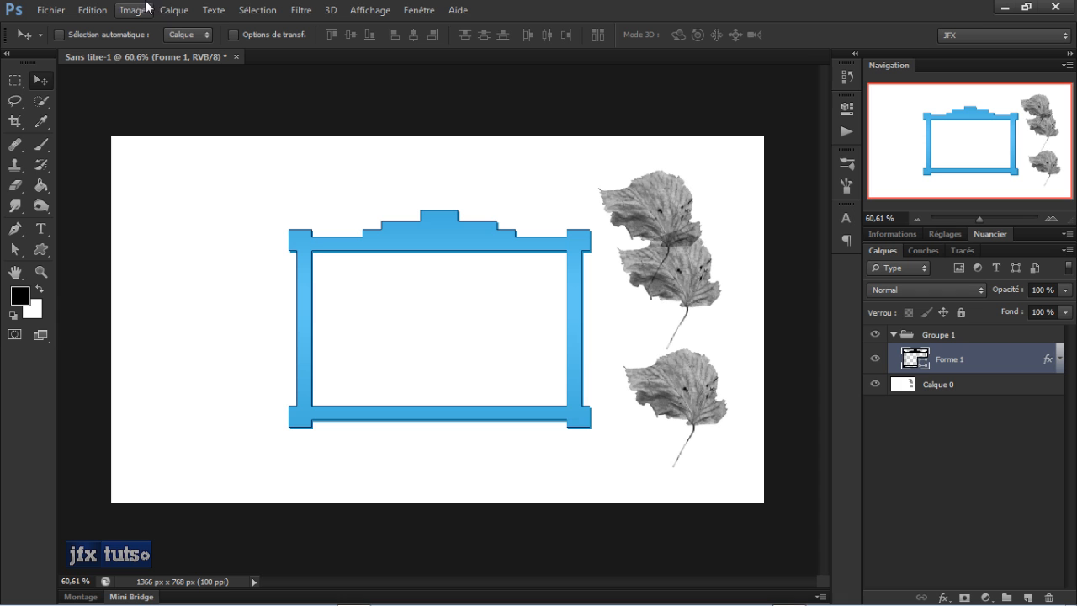
pyautogui.click(103, 23)
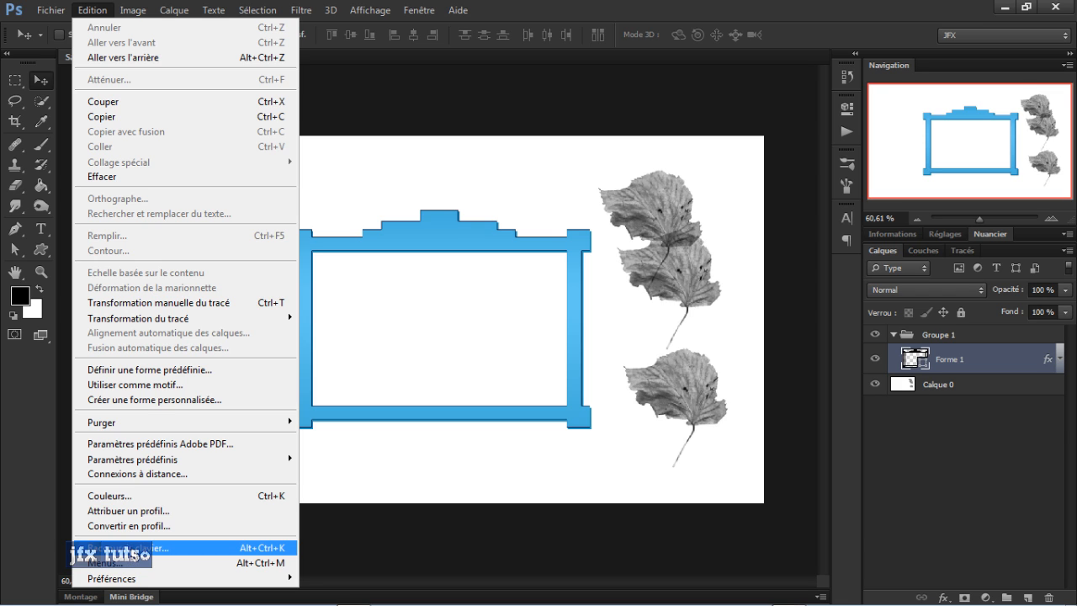
pyautogui.click(134, 548)
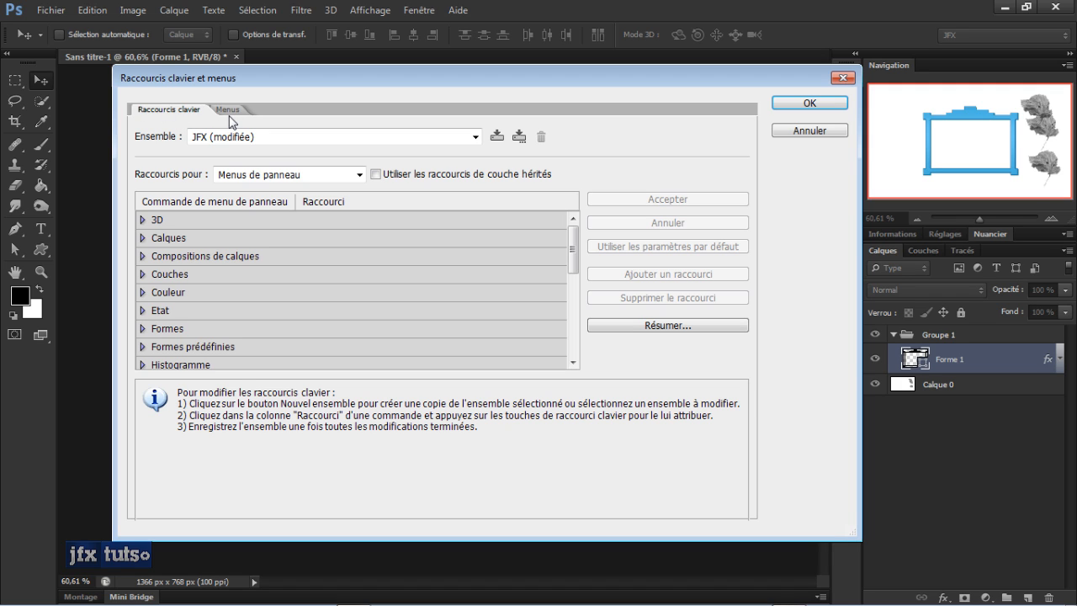
pyautogui.click(294, 176)
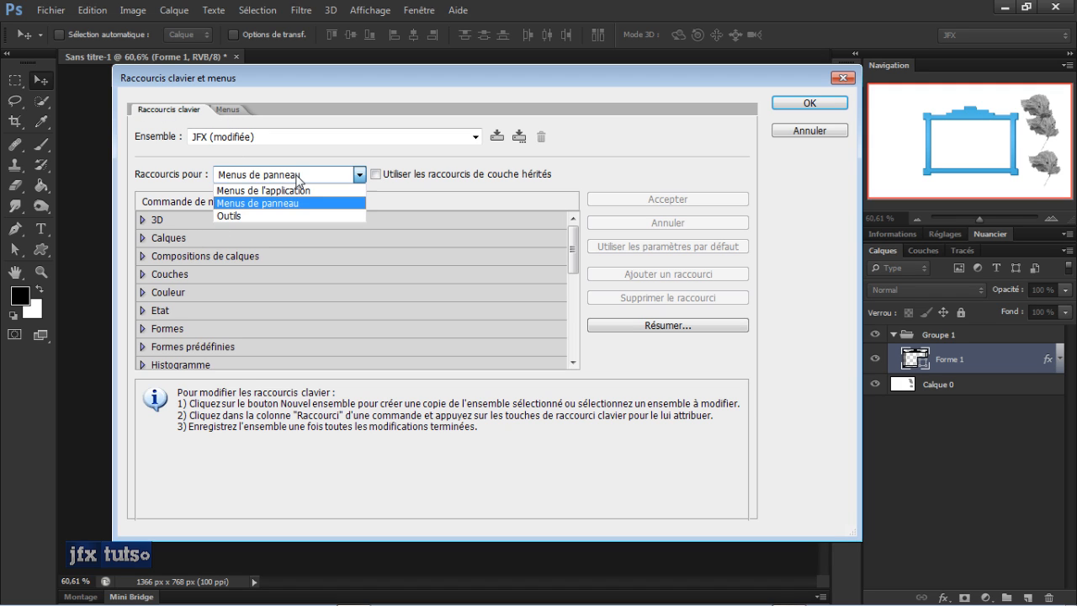
pyautogui.click(174, 178)
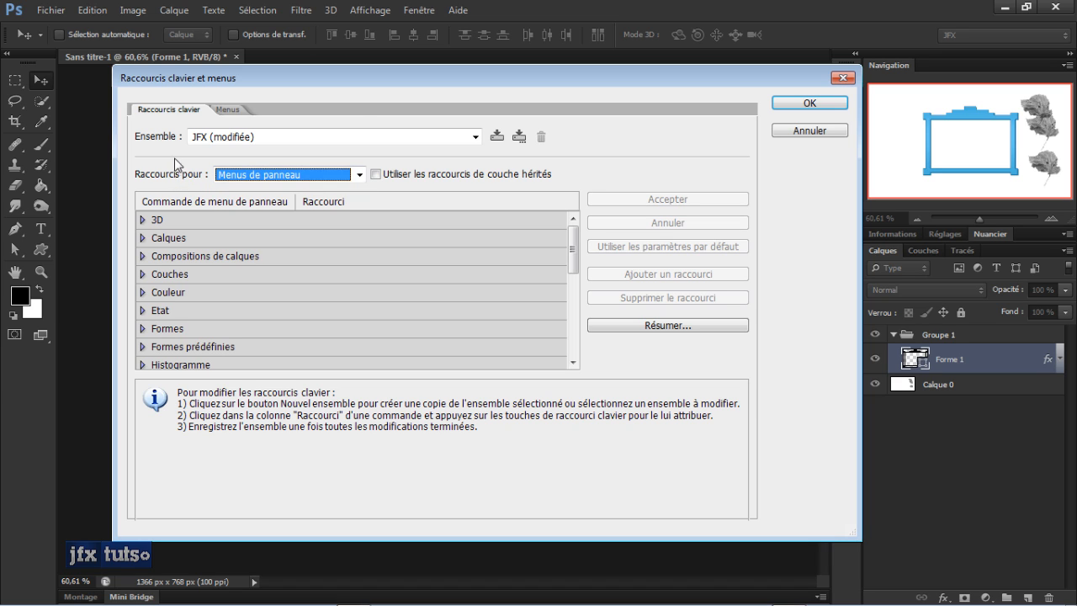
pyautogui.press('Up')
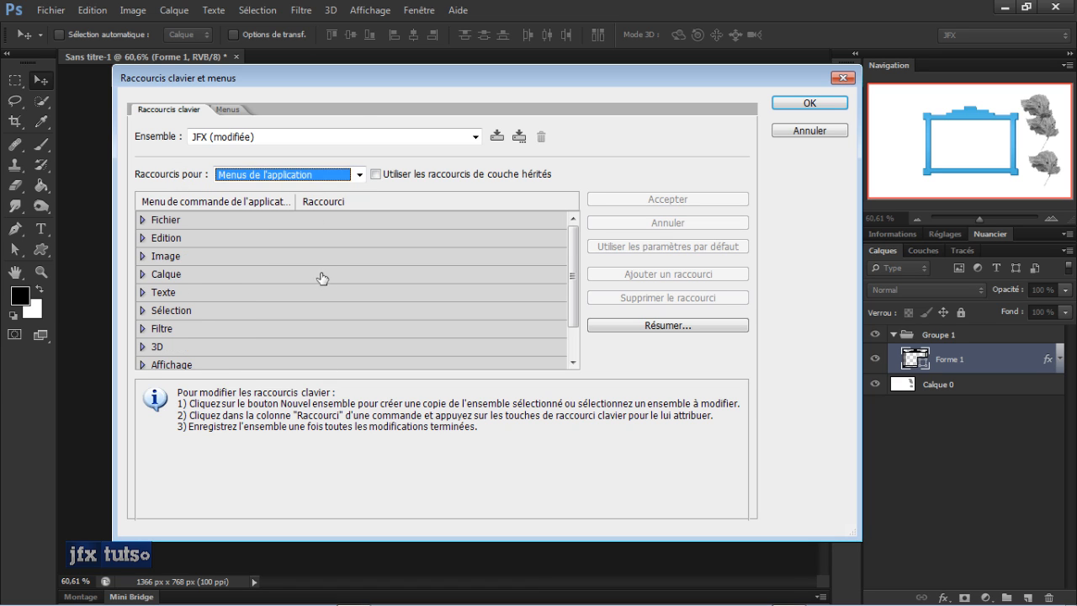
# - View the available shortcut sets and try switching to Paramètres par défaut de Photoshop, cancelling the change
pyautogui.click(297, 176)
pyautogui.click(296, 179)
pyautogui.click(472, 138)
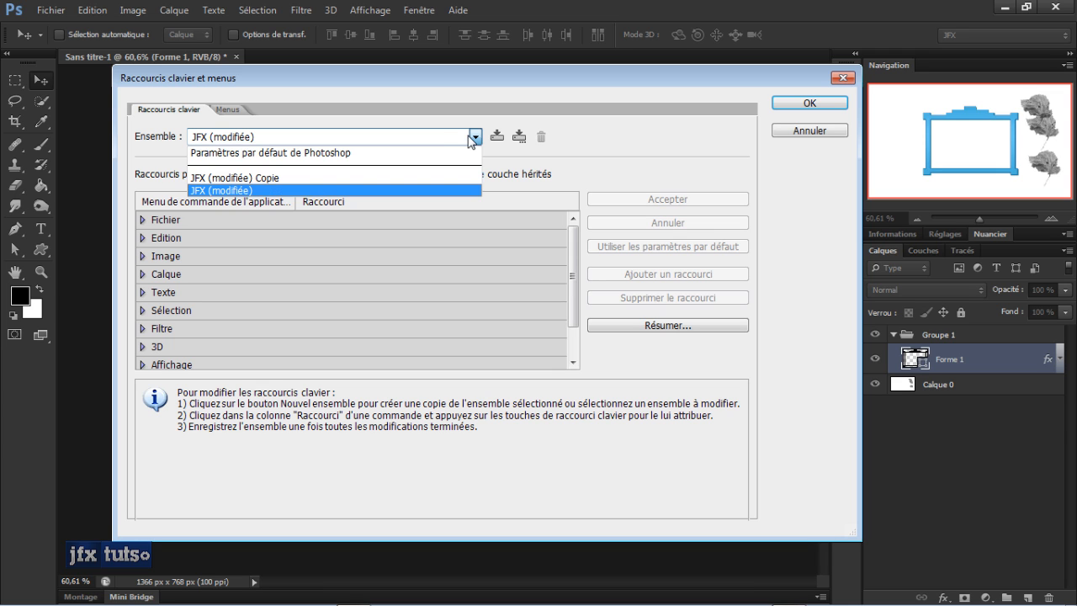
pyautogui.click(293, 153)
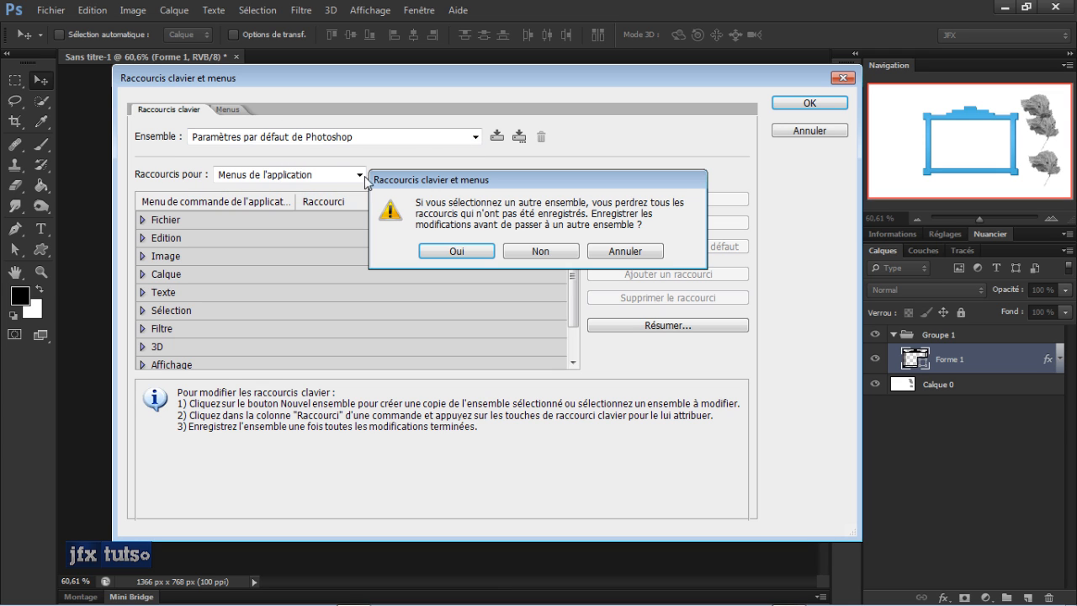
pyautogui.click(625, 252)
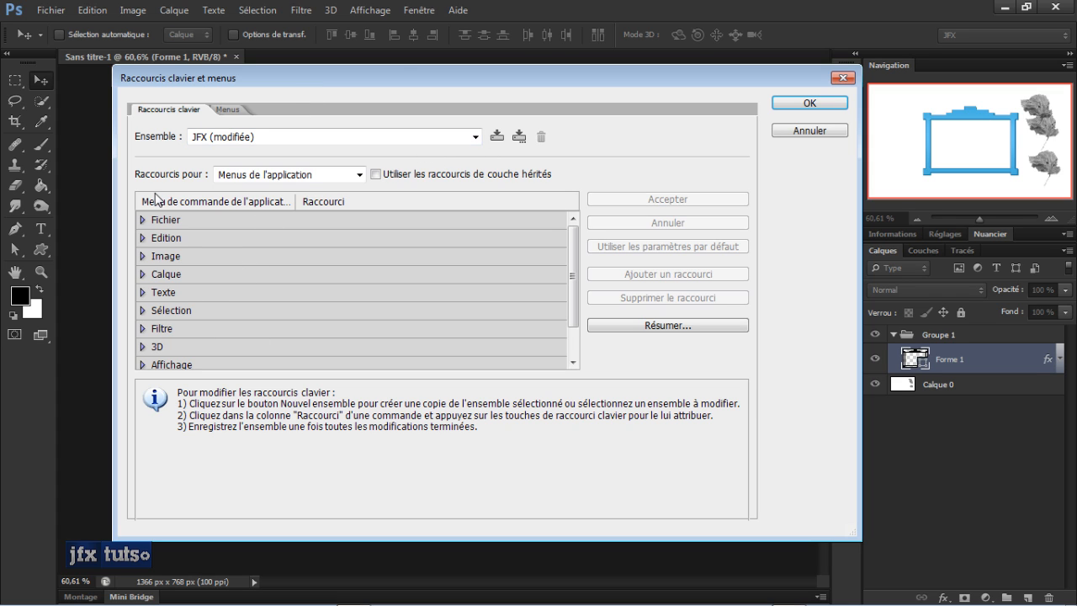
pyautogui.click(246, 140)
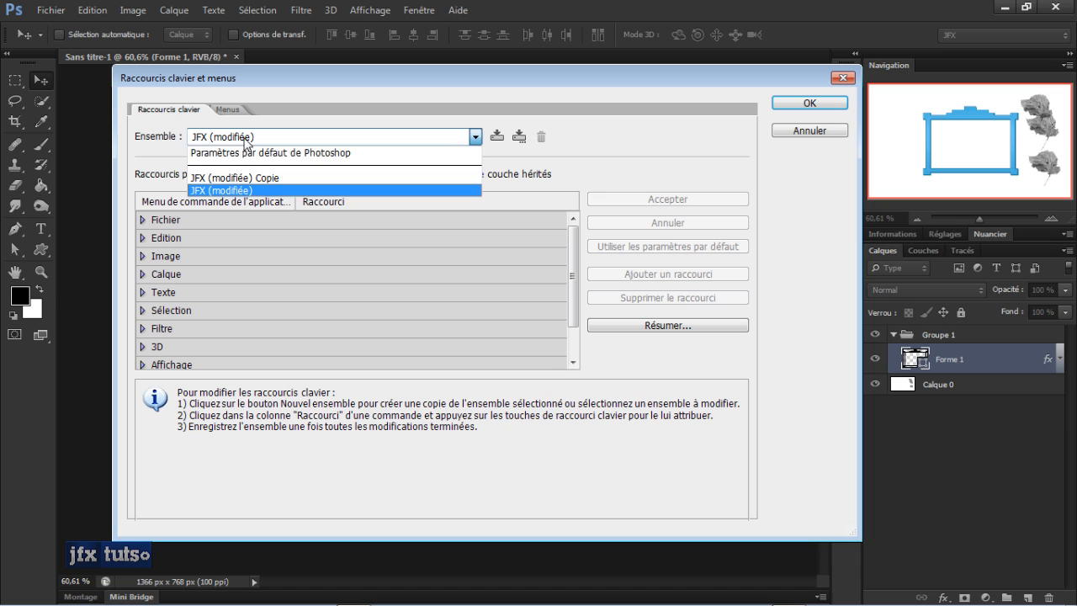
pyautogui.click(195, 143)
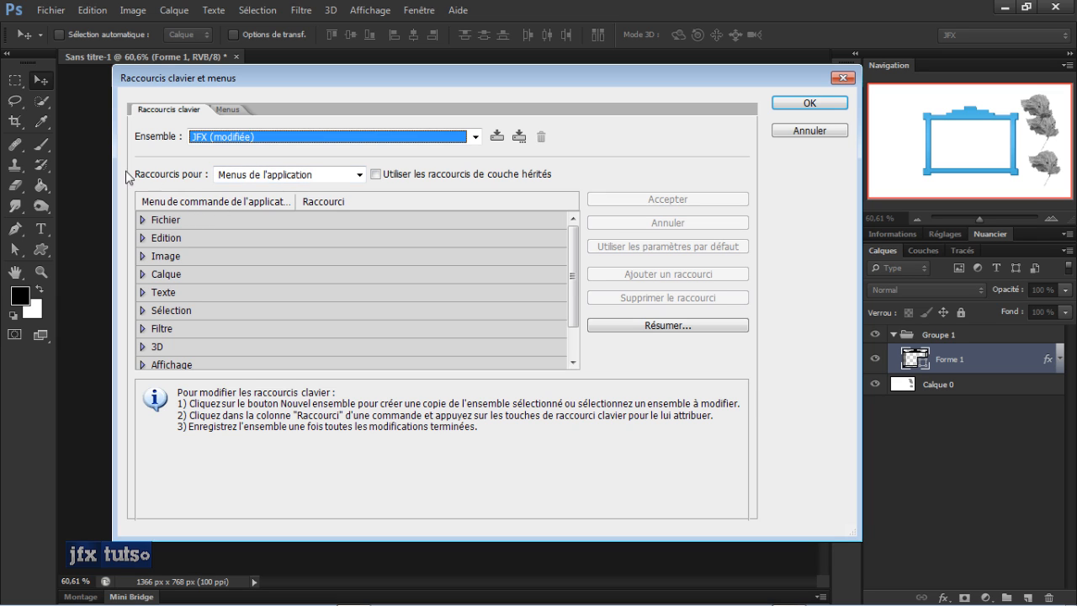
# - View the application menu shortcuts, including the commands under Fichier, and leave the shortcut settings without changes
pyautogui.click(238, 176)
pyautogui.click(161, 178)
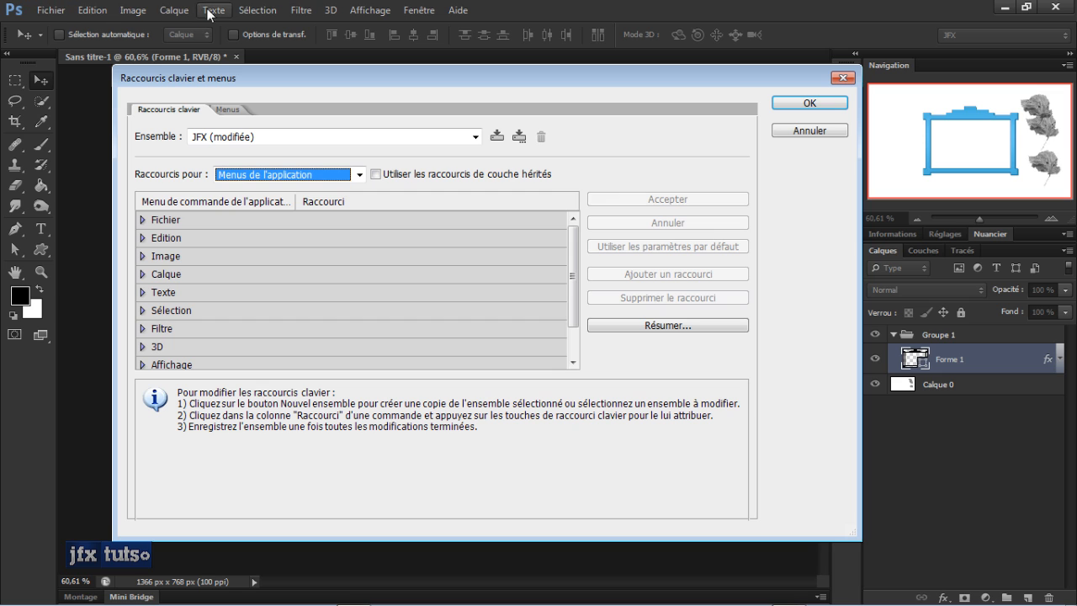
pyautogui.click(145, 224)
pyautogui.click(144, 222)
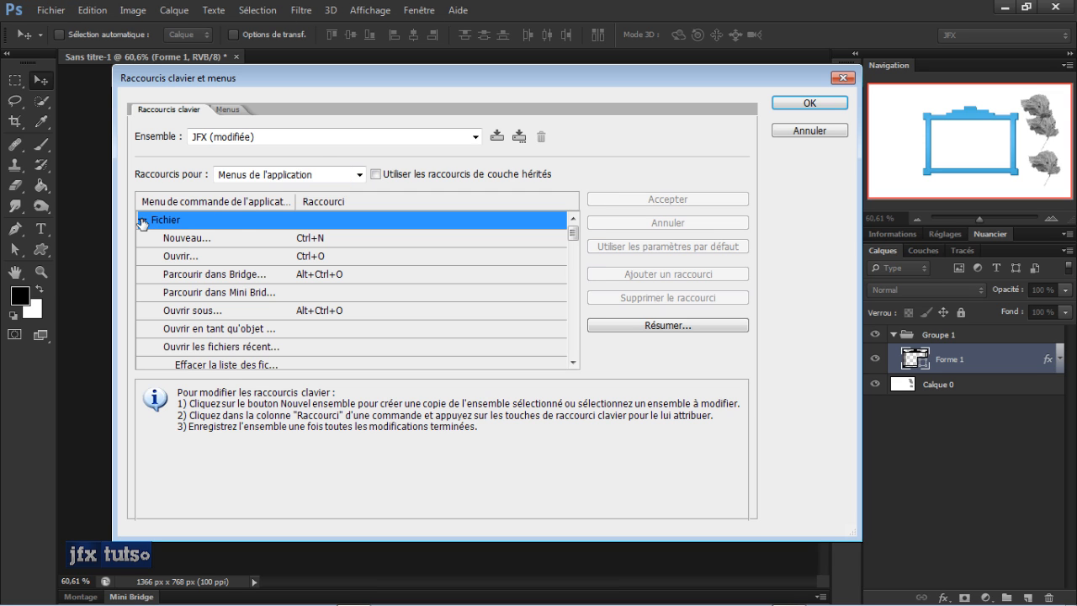
pyautogui.scroll(-1, 307, 285)
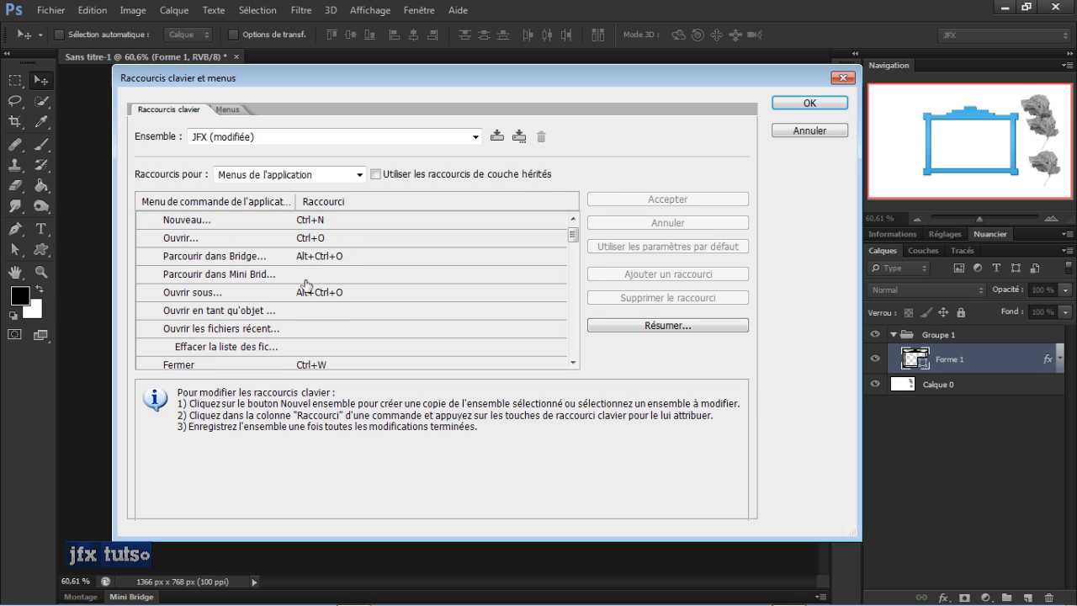
pyautogui.scroll(1, 306, 285)
pyautogui.click(142, 220)
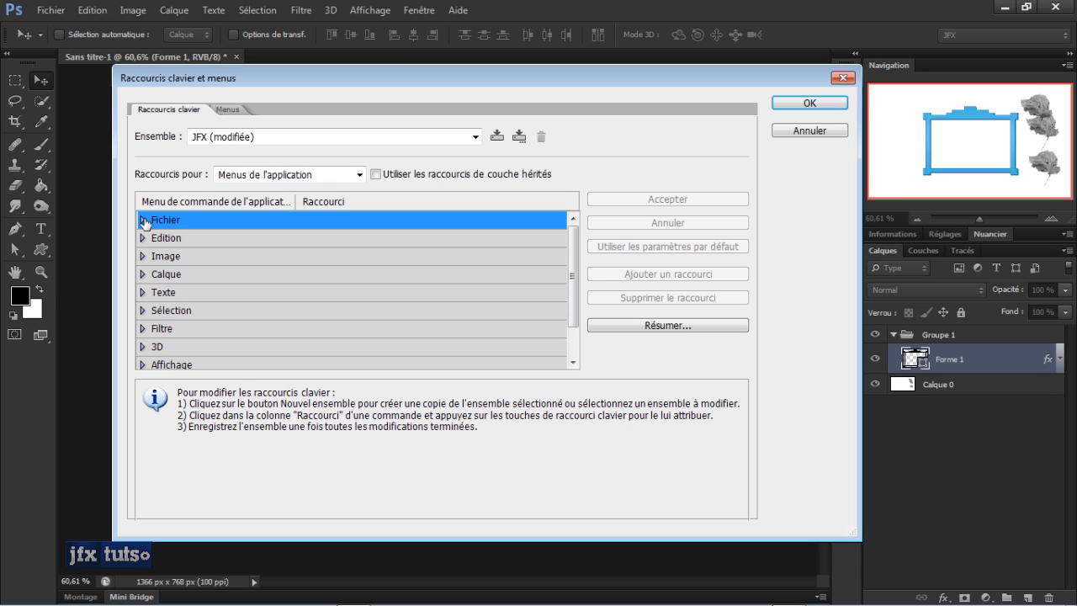
pyautogui.click(143, 257)
pyautogui.click(143, 258)
pyautogui.scroll(-2, 277, 294)
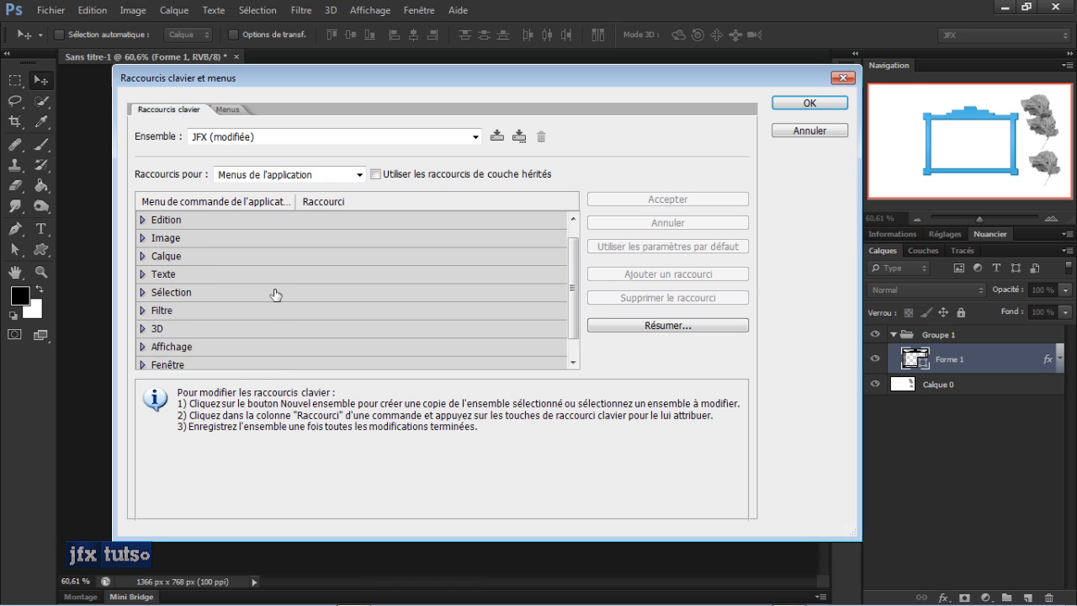
pyautogui.click(791, 135)
# - View the Fichier menu's shortcuts and display the keyboard shortcuts for Menus de panneau in the shortcut settings
pyautogui.click(51, 10)
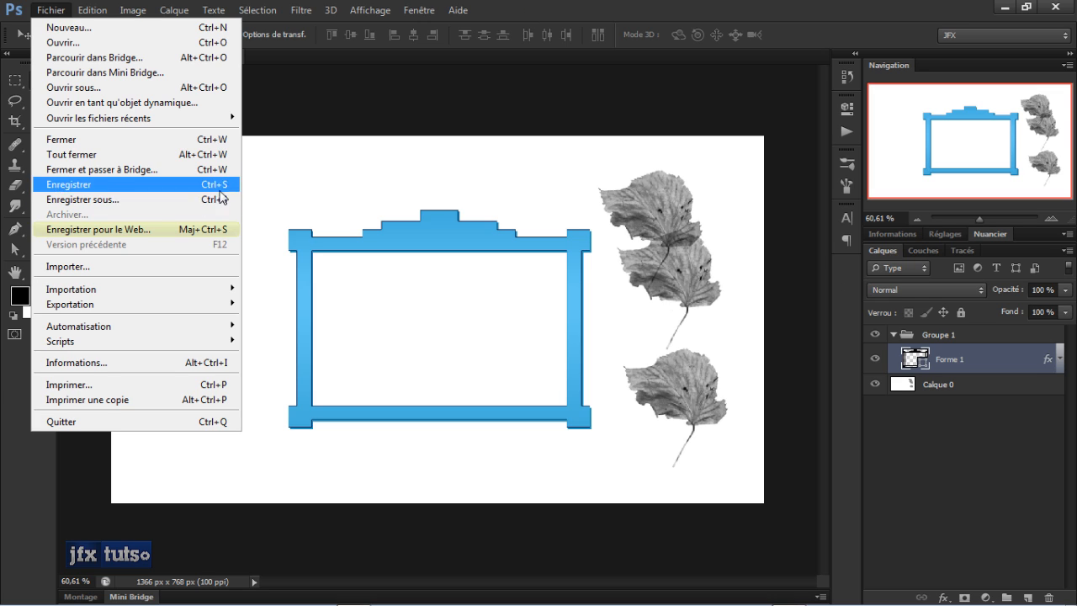
pyautogui.click(153, 229)
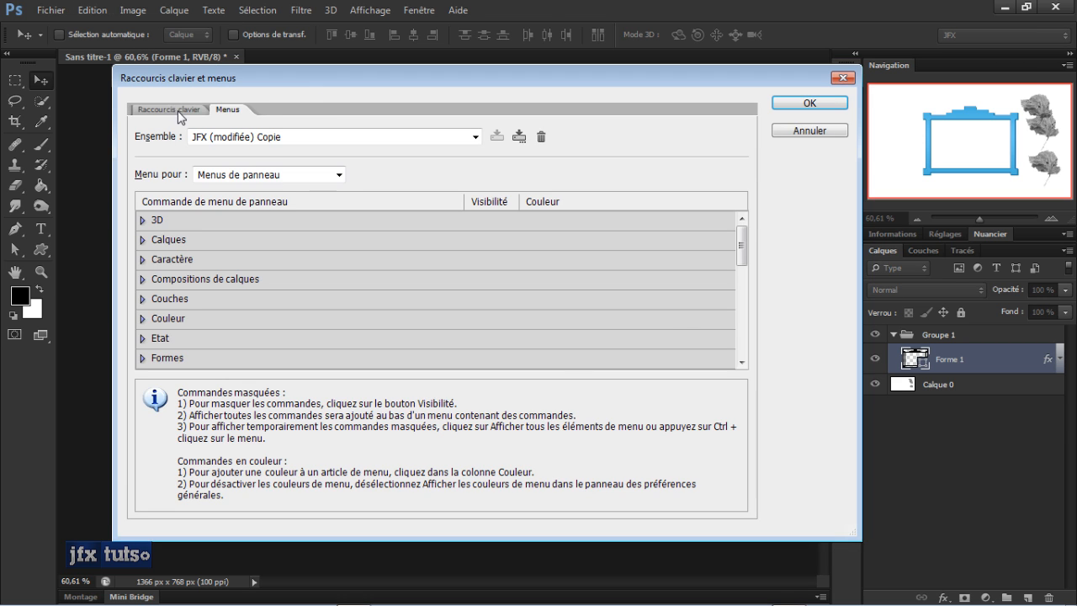
pyautogui.click(179, 113)
pyautogui.click(322, 176)
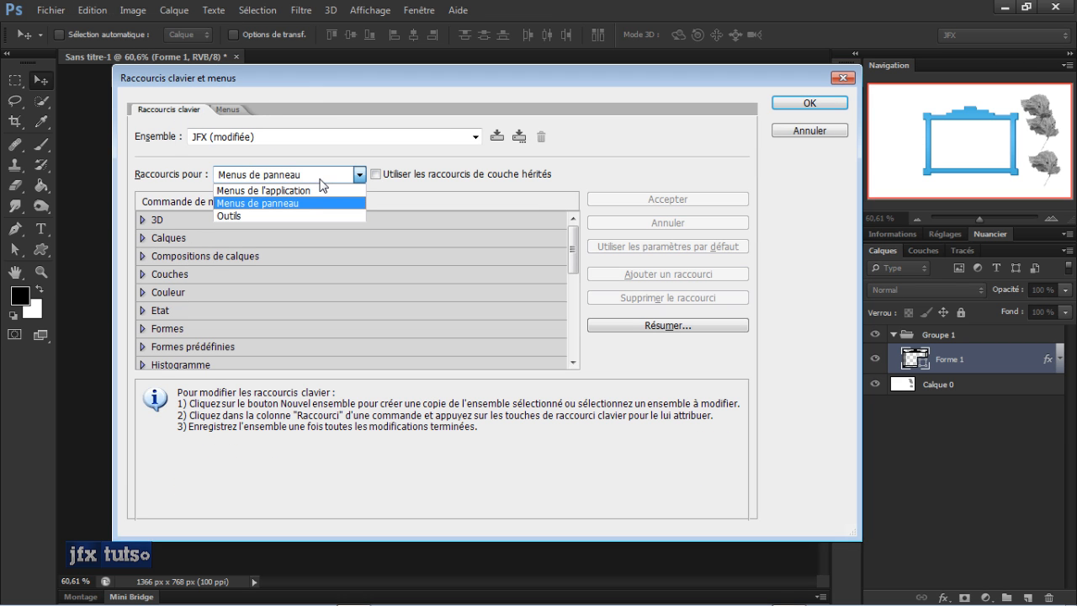
pyautogui.click(264, 204)
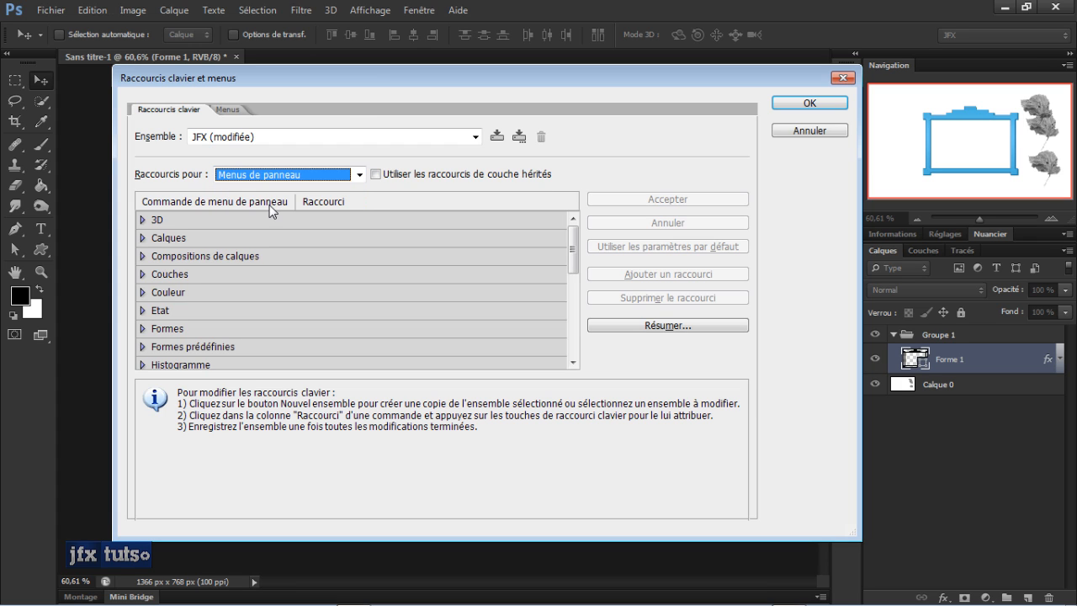
# - Toggle the toolbox layout and back, and view the command lists of the Nuancier and Calques panels
pyautogui.click(8, 57)
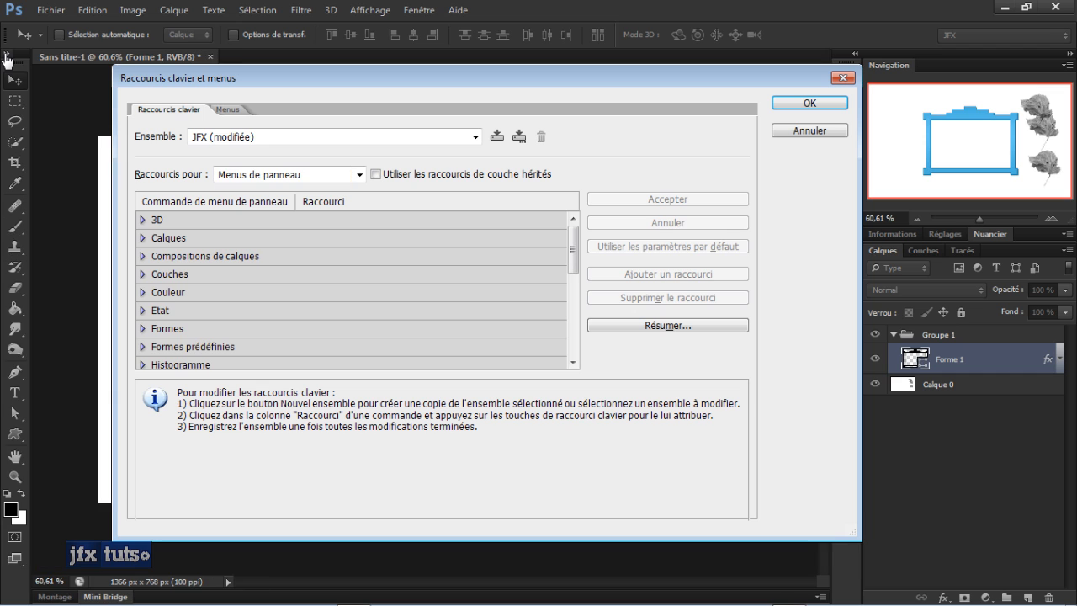
pyautogui.click(7, 57)
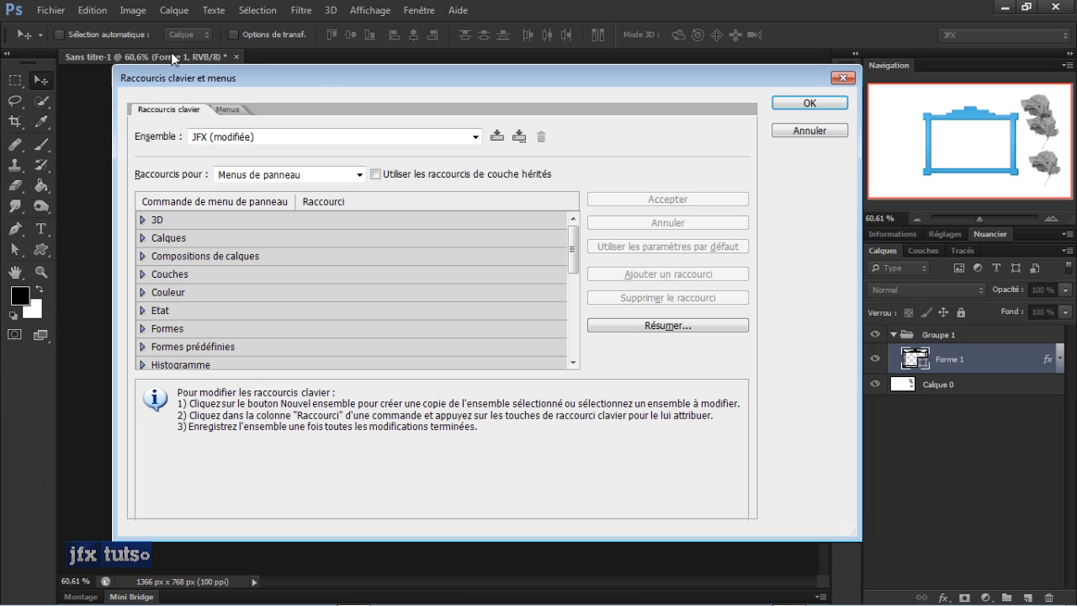
pyautogui.click(1063, 236)
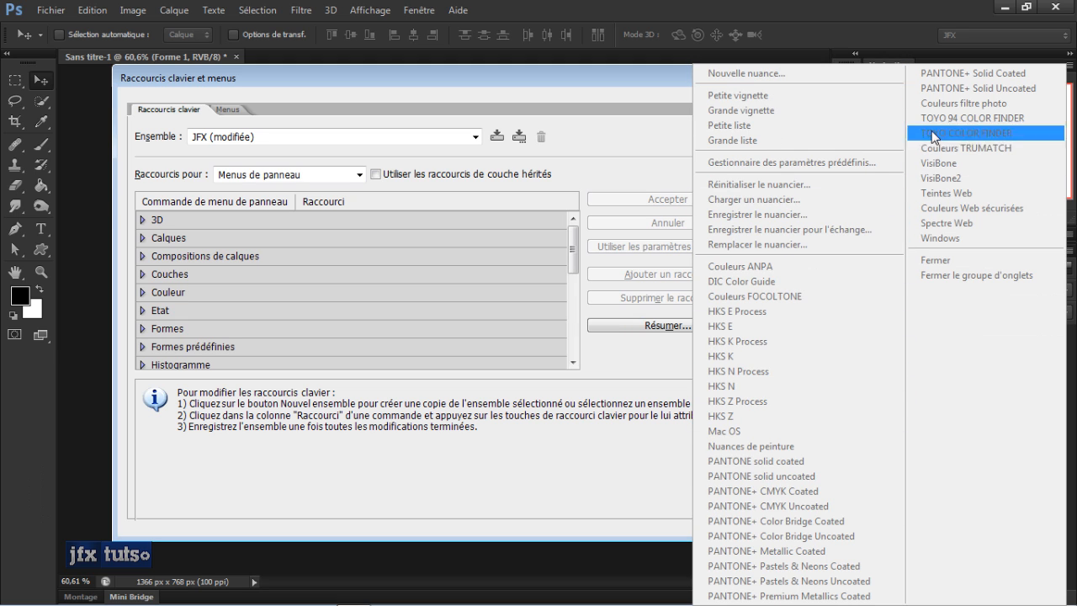
pyautogui.click(919, 37)
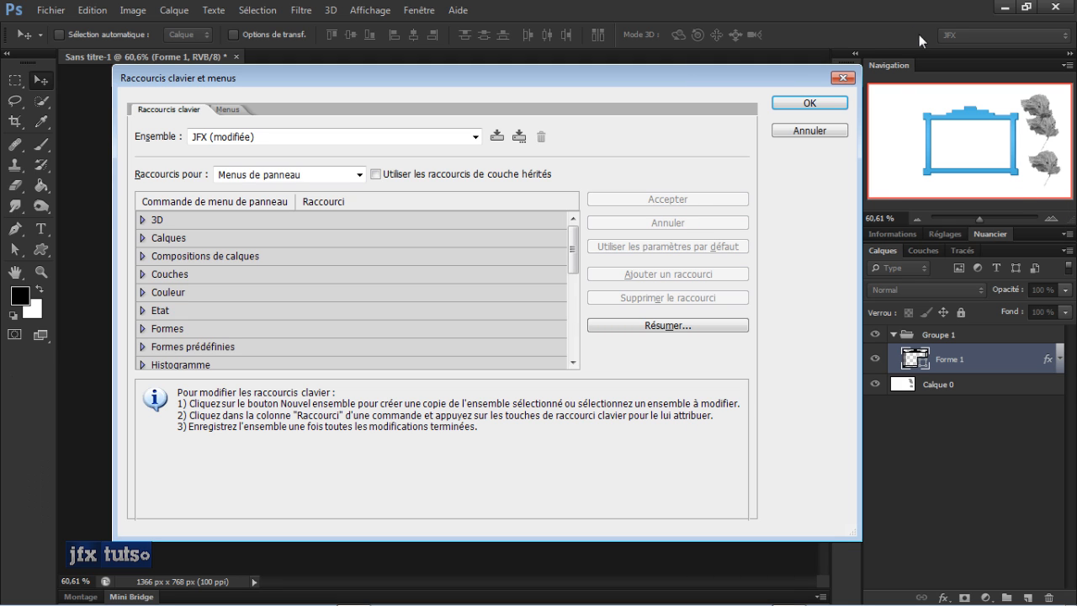
pyautogui.click(1067, 251)
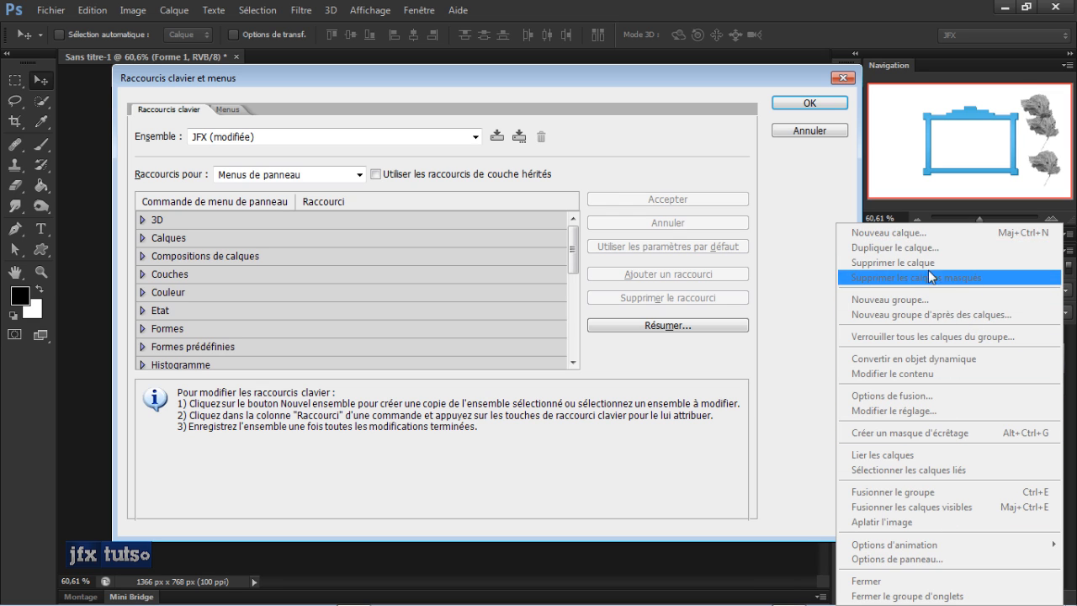
pyautogui.click(732, 56)
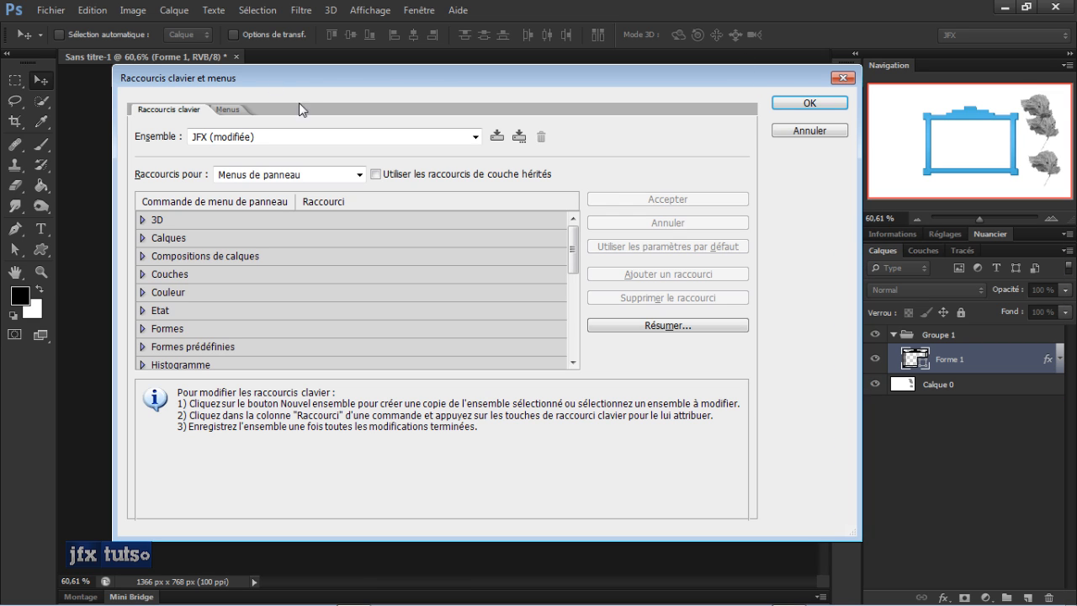
# - Display the keyboard shortcuts for Outils and look through the list of tool commands
pyautogui.click(319, 175)
pyautogui.click(296, 216)
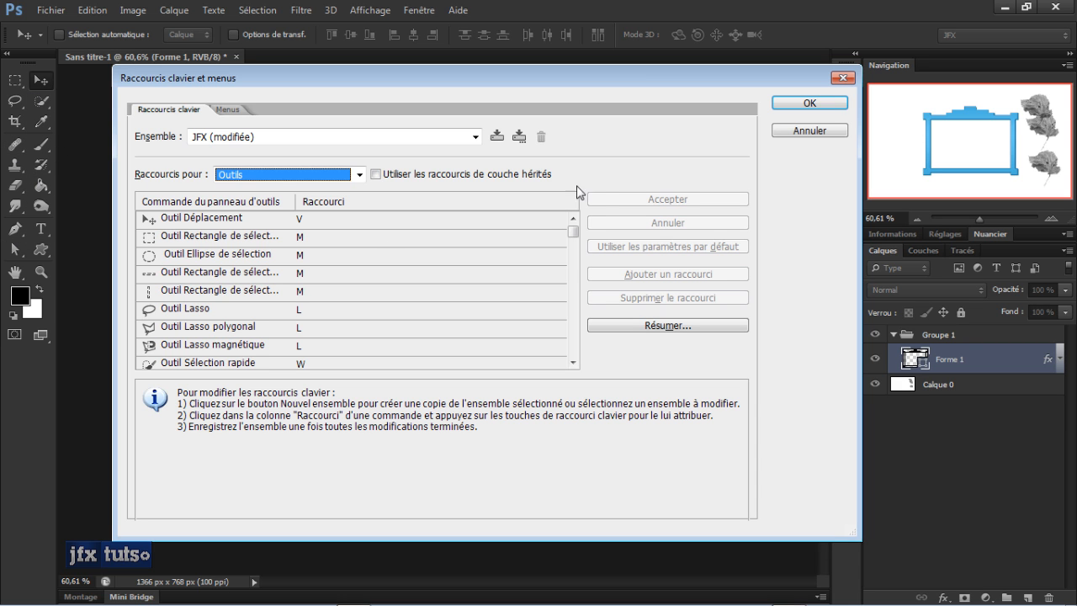
pyautogui.moveTo(573, 230); pyautogui.dragTo(571, 283)
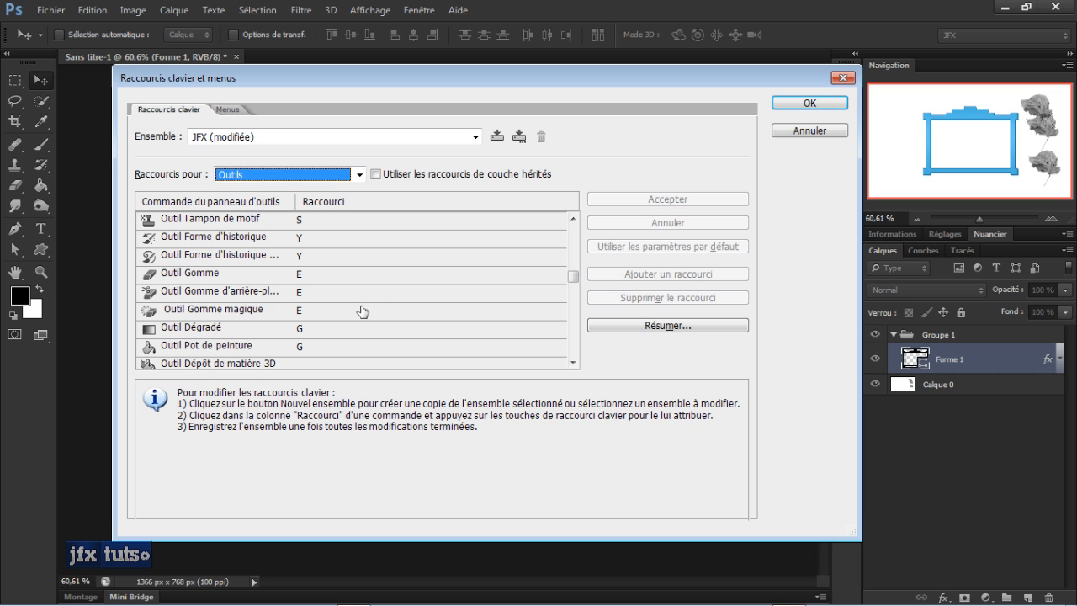
pyautogui.moveTo(573, 276); pyautogui.dragTo(577, 304)
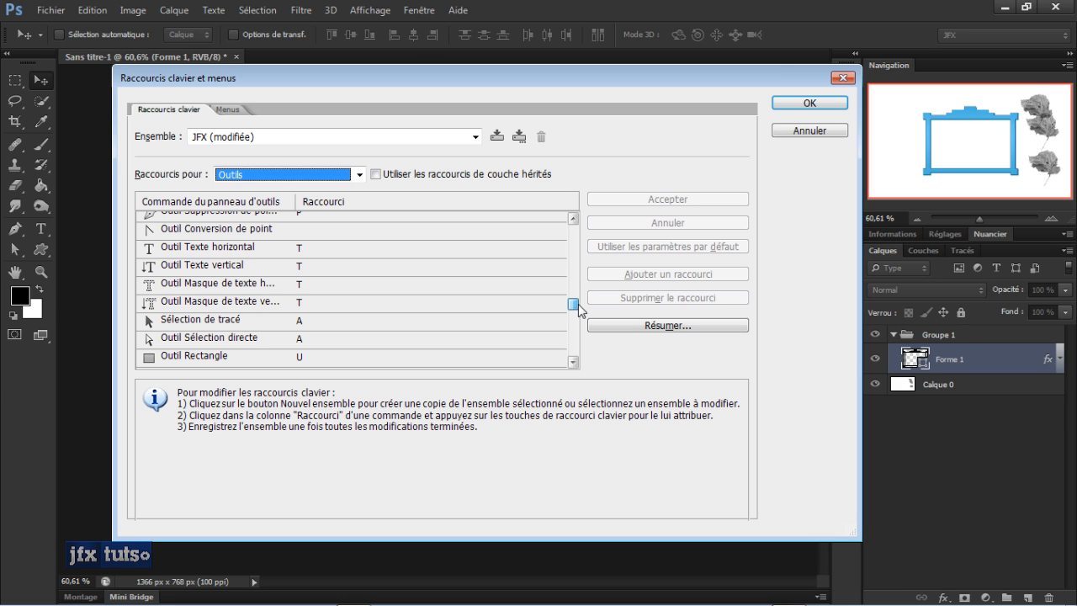
pyautogui.moveTo(577, 304); pyautogui.dragTo(581, 353)
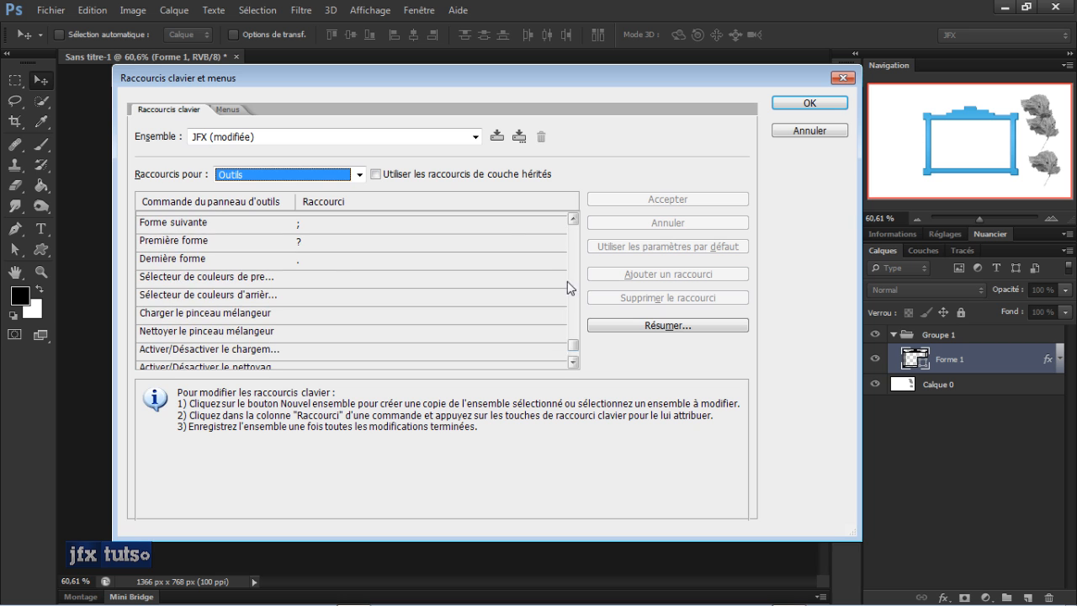
pyautogui.scroll(2, 314, 288)
pyautogui.scroll(-2, 333, 288)
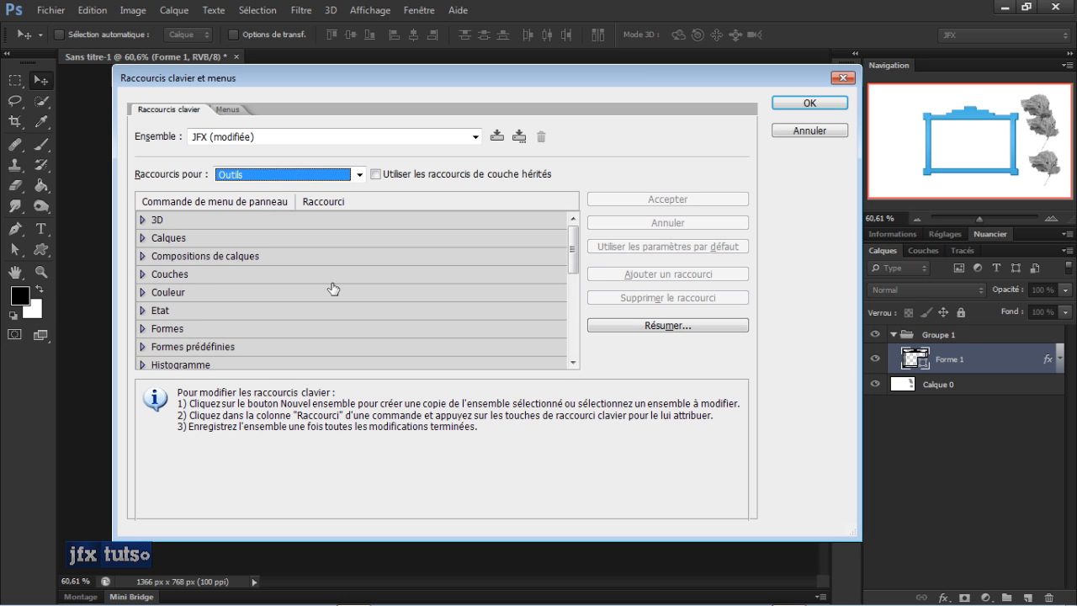
pyautogui.moveTo(573, 355); pyautogui.dragTo(572, 312)
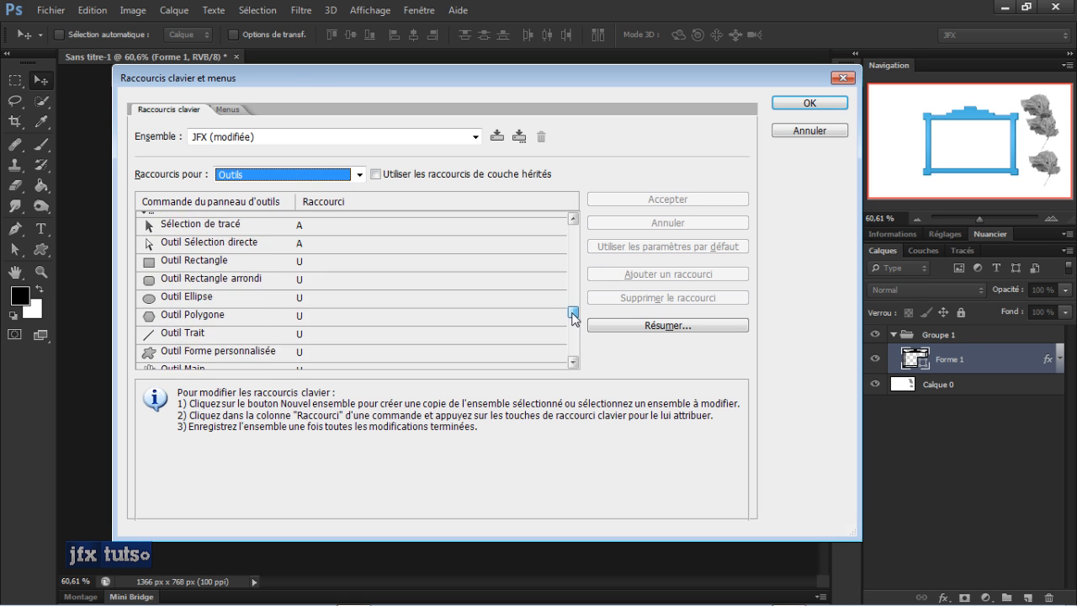
# - Start editing the Outil Sélection directe shortcut and saving the shortcut set, cancelling without saving
pyautogui.click(298, 243)
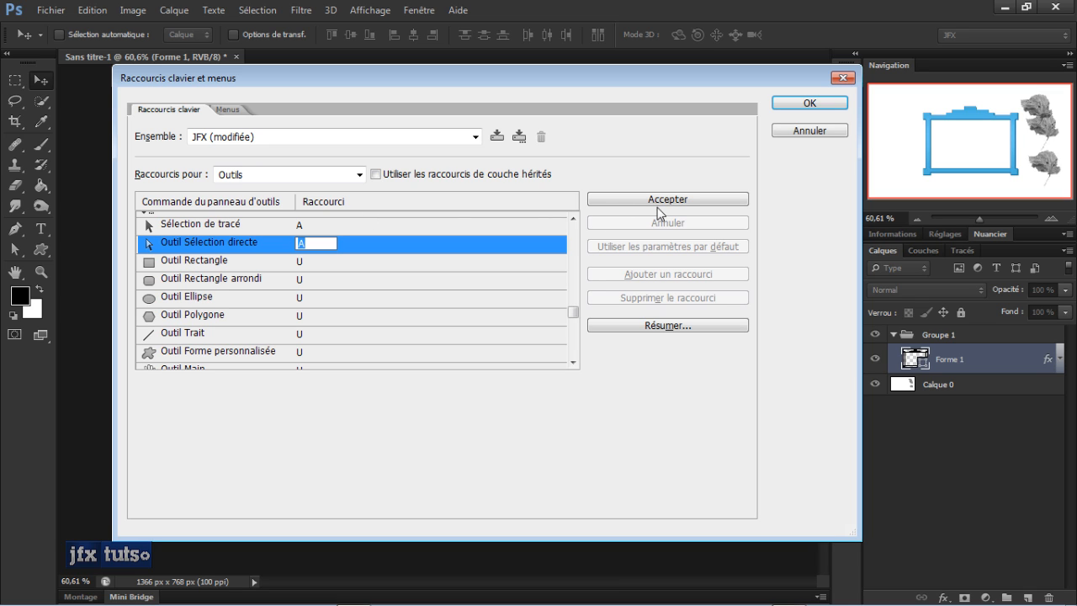
pyautogui.click(497, 137)
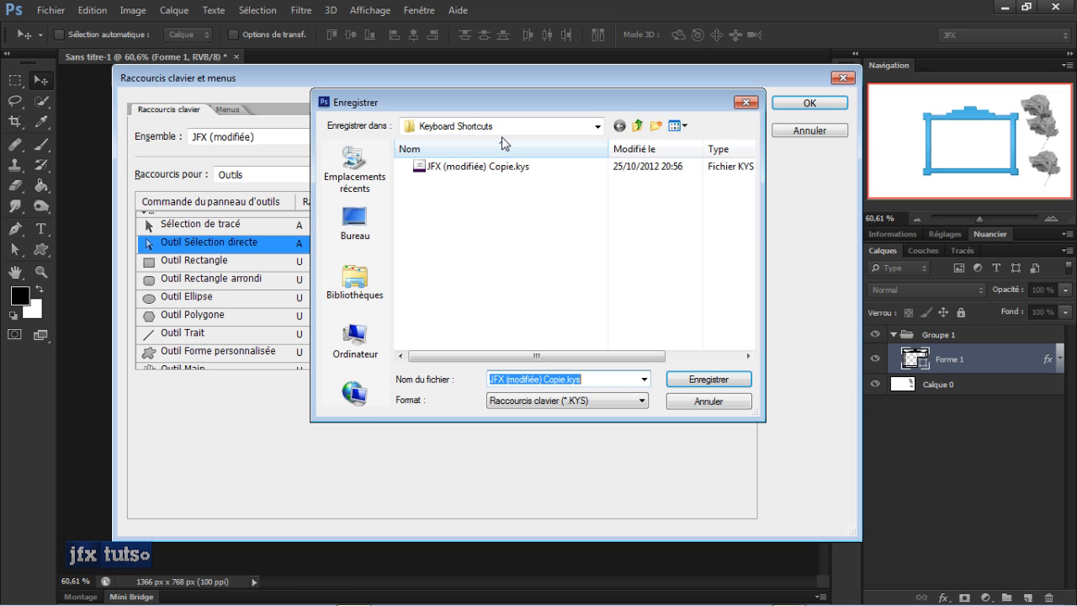
pyautogui.click(692, 402)
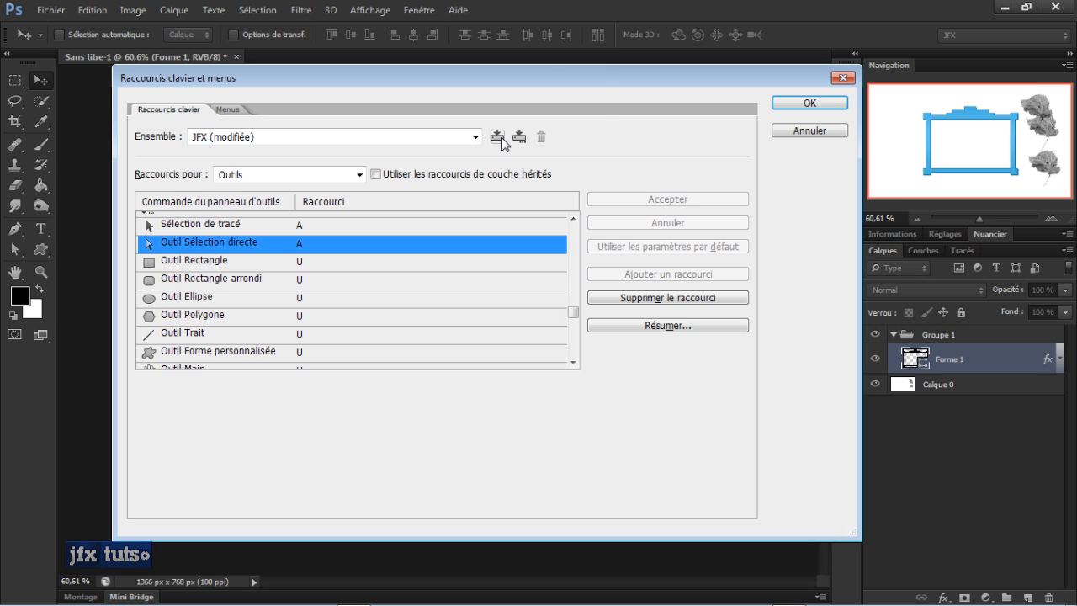
# - Display the shortcuts for Menus de l'application, view the commands under Edition and check the available shortcut categories
pyautogui.click(326, 176)
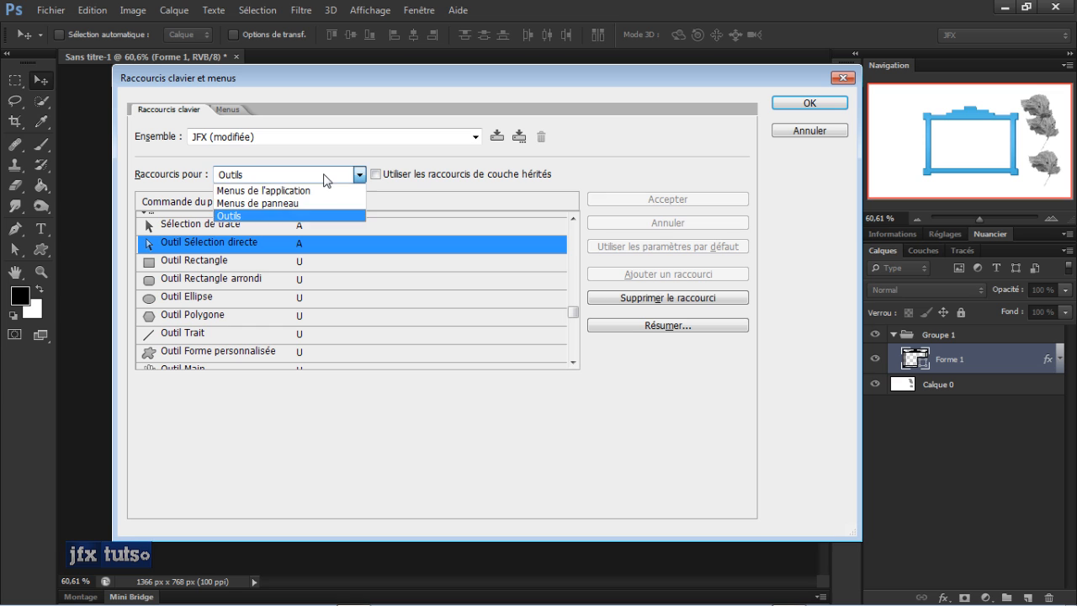
pyautogui.click(293, 191)
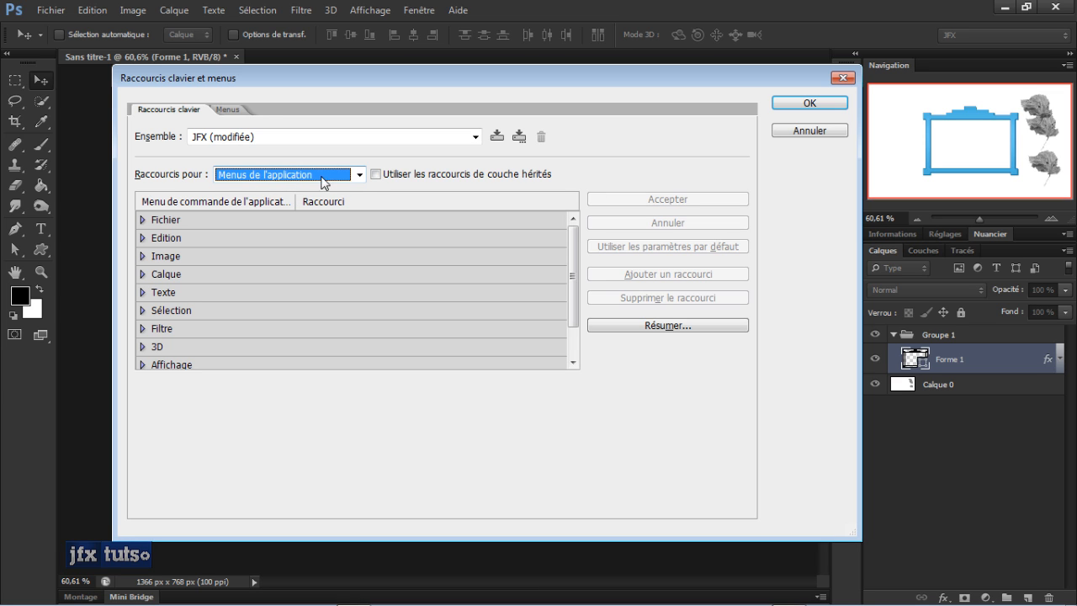
pyautogui.click(142, 238)
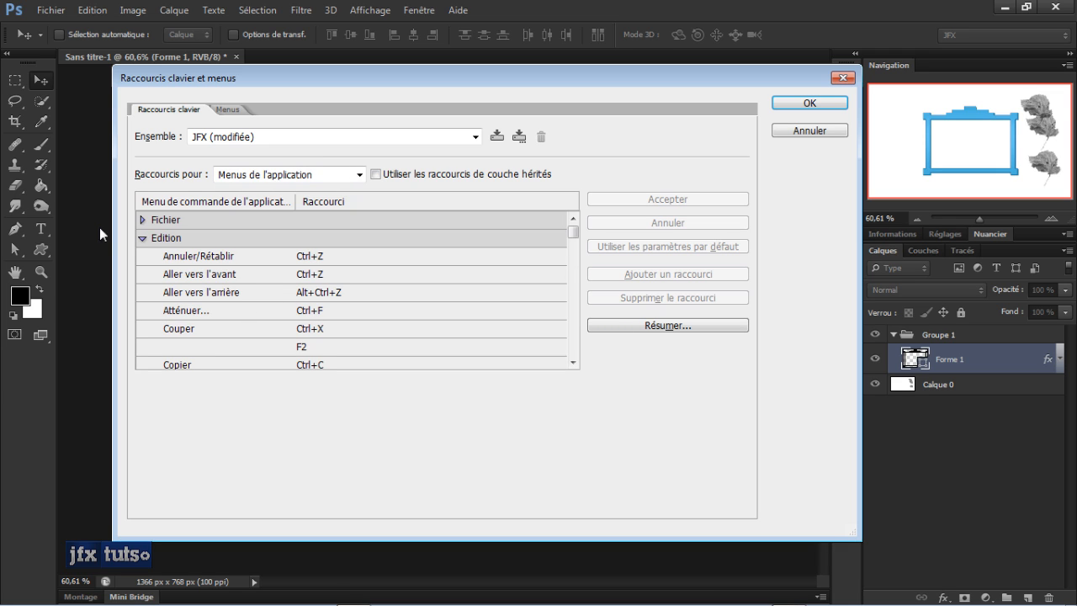
pyautogui.click(142, 238)
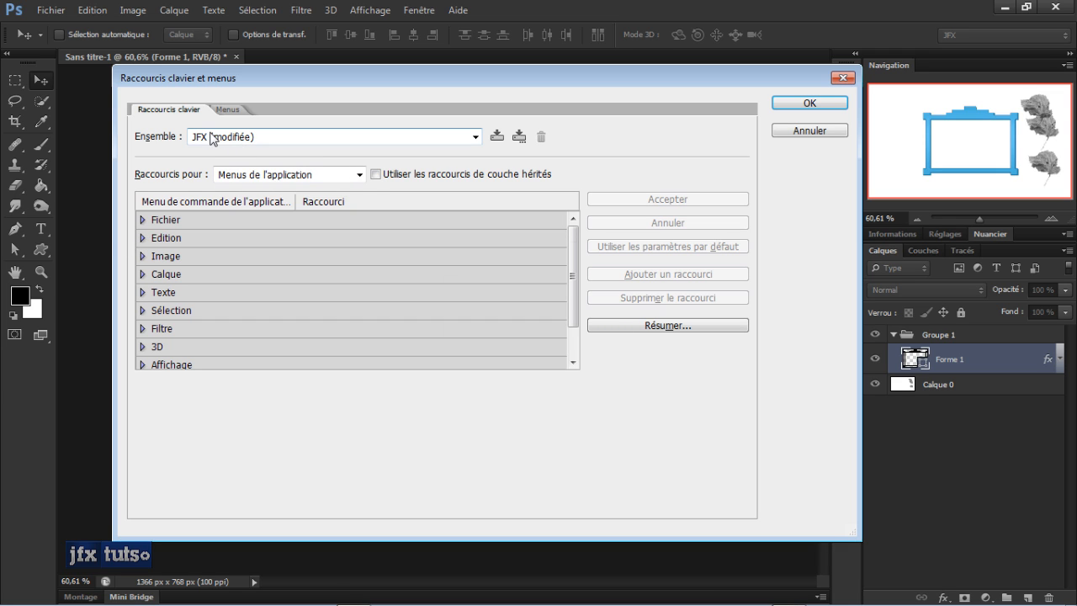
pyautogui.click(308, 175)
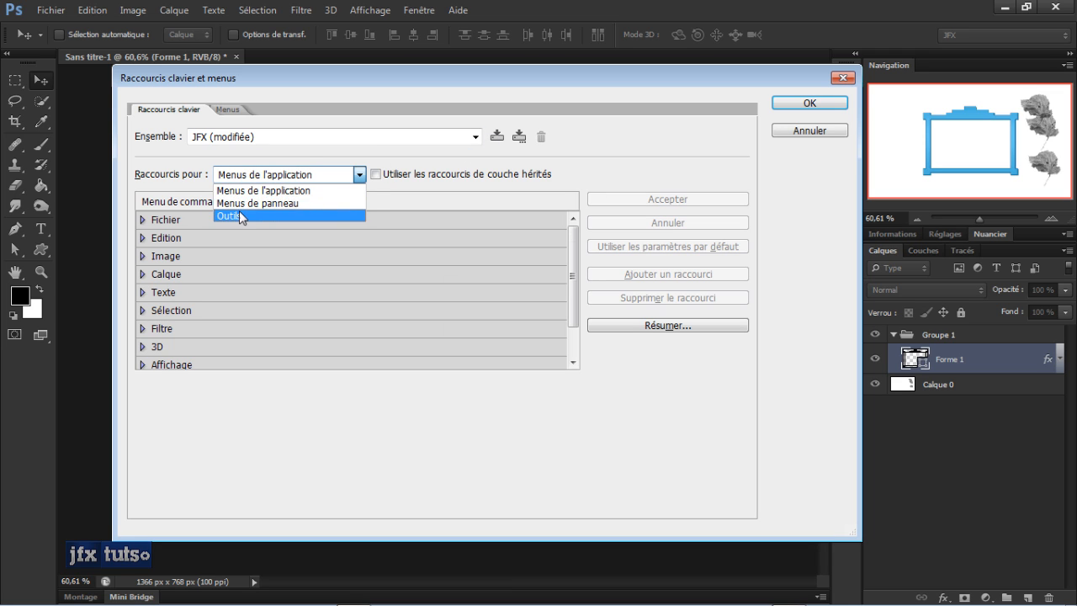
pyautogui.click(496, 139)
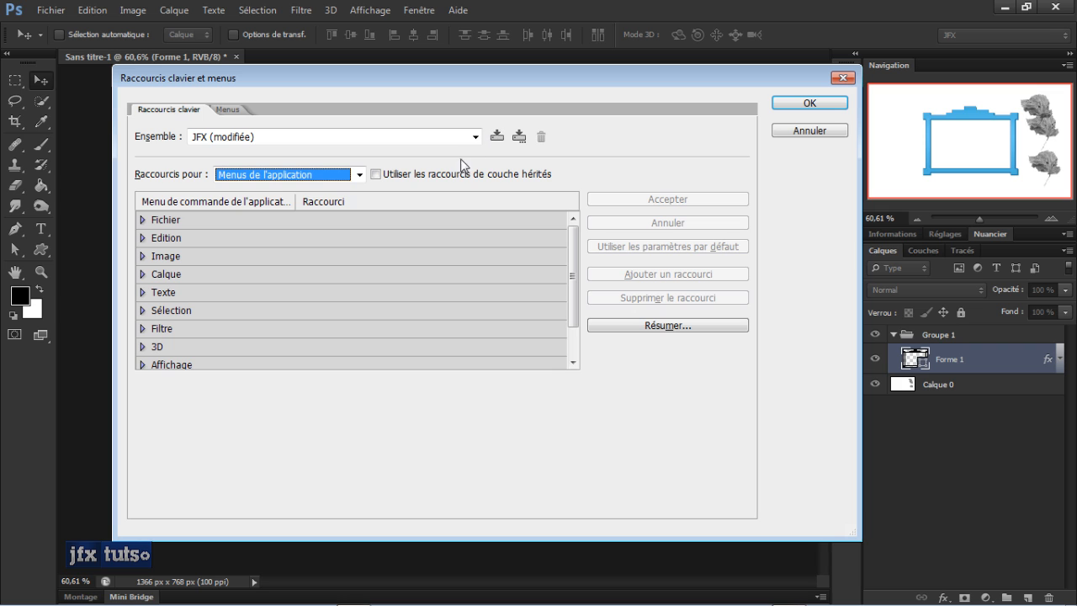
# - Display the menu customization settings, switch between Menus de l'application and Menus de panneau, and view the 3D panel's commands
pyautogui.click(231, 111)
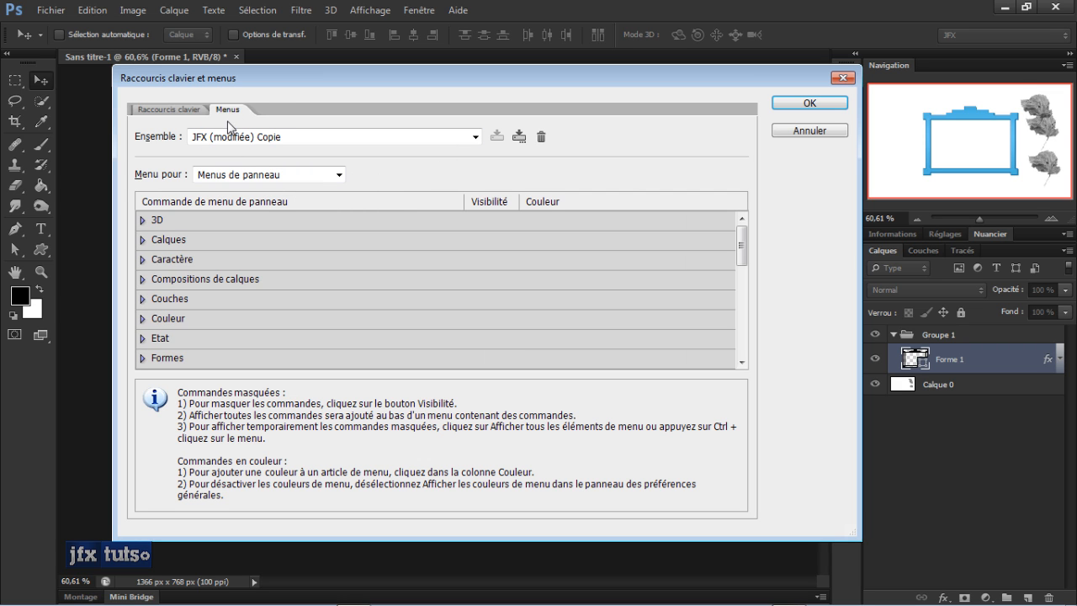
pyautogui.click(274, 177)
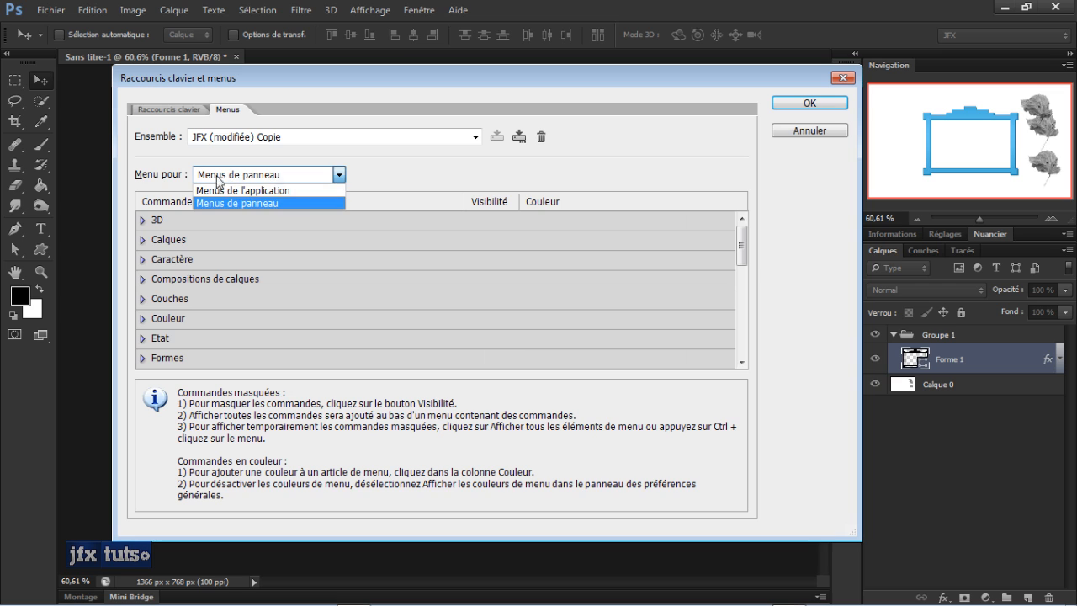
pyautogui.click(279, 190)
pyautogui.click(231, 176)
pyautogui.click(246, 204)
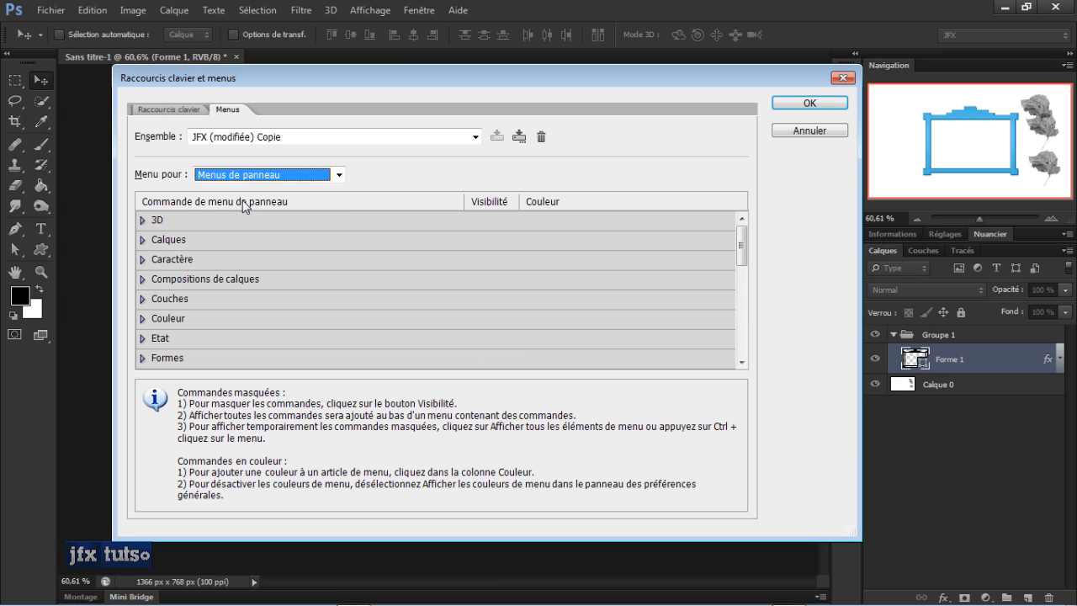
pyautogui.click(252, 177)
pyautogui.click(156, 219)
pyautogui.click(142, 222)
pyautogui.scroll(-3, 577, 279)
pyautogui.scroll(2, 577, 278)
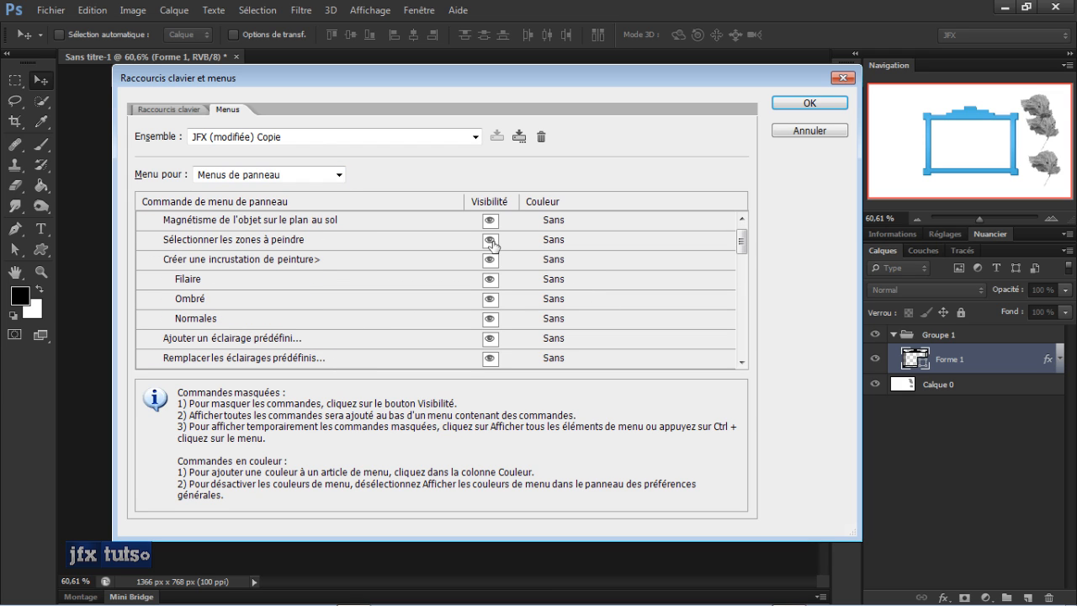
# - Toggle the visibility of Sélectionner les zones à peindre, save the menu set, view the available sets and cancel the dialog
pyautogui.click(492, 242)
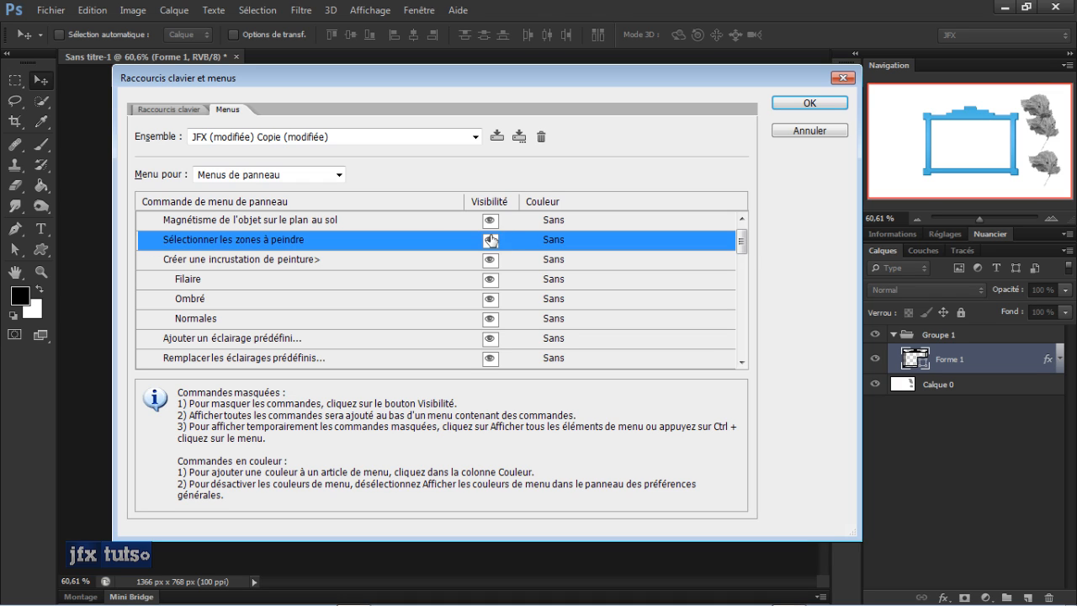
pyautogui.click(491, 243)
pyautogui.click(493, 243)
pyautogui.click(496, 137)
pyautogui.click(475, 138)
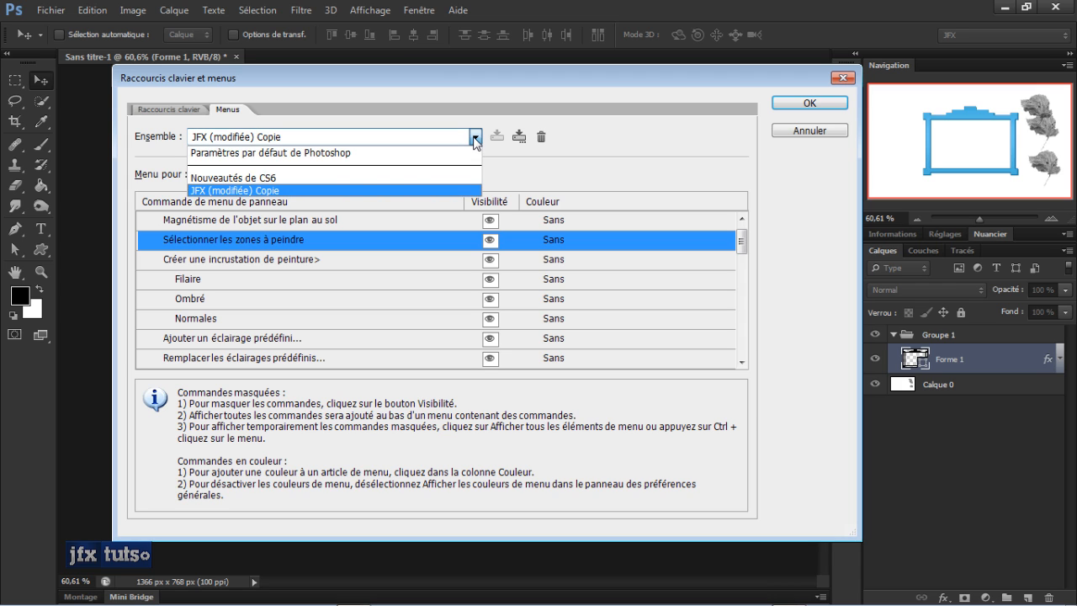
pyautogui.click(574, 163)
pyautogui.click(820, 132)
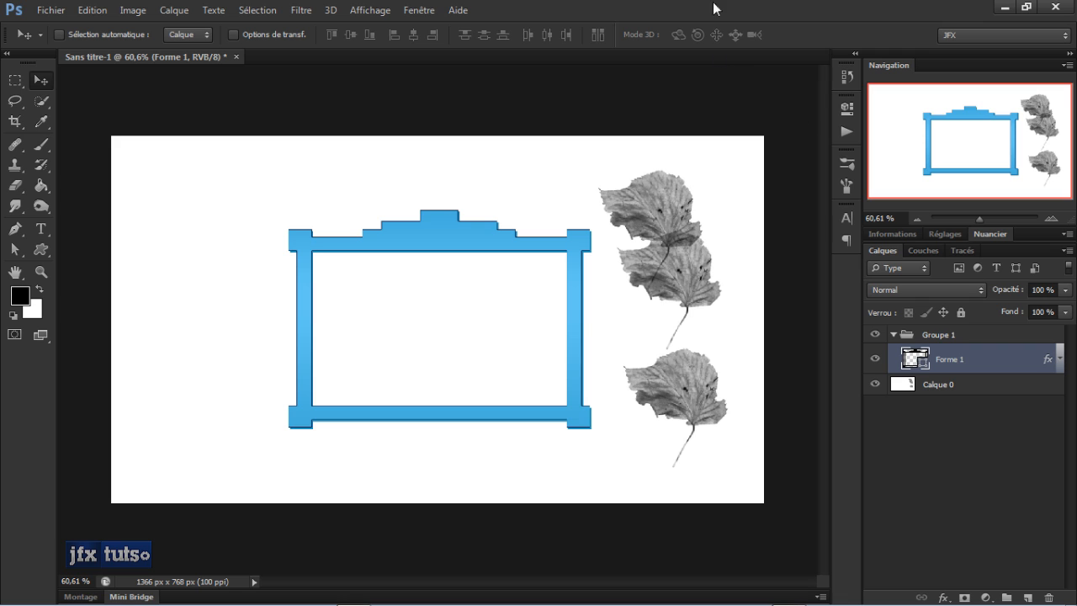
# - Open the Gestionnaire des paramètres prédéfinis and view the brush files available for loading, cancelling without loading one
pyautogui.click(104, 16)
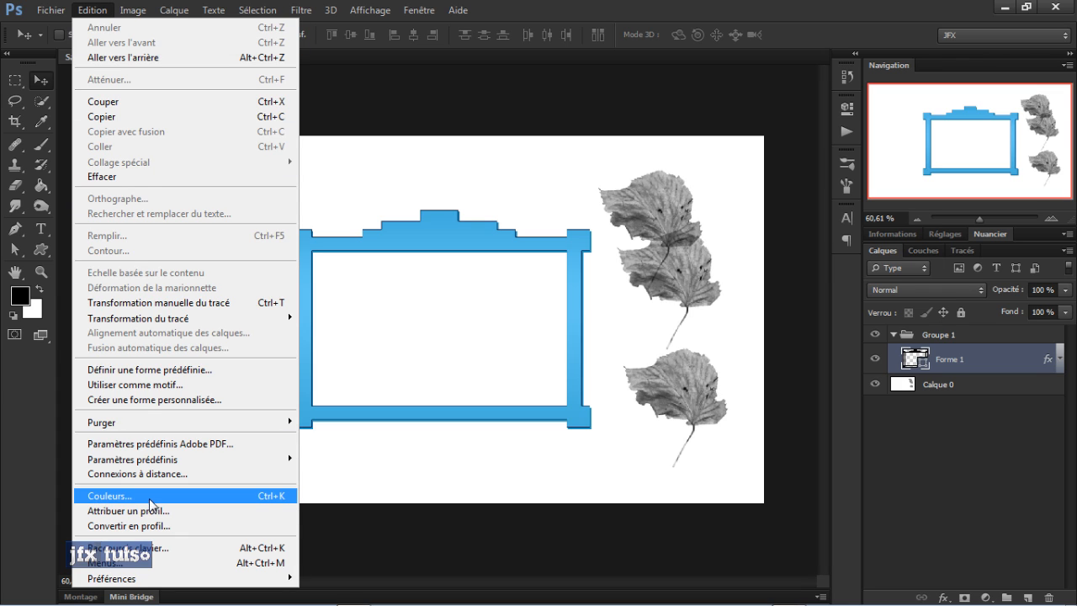
pyautogui.moveTo(156, 465)
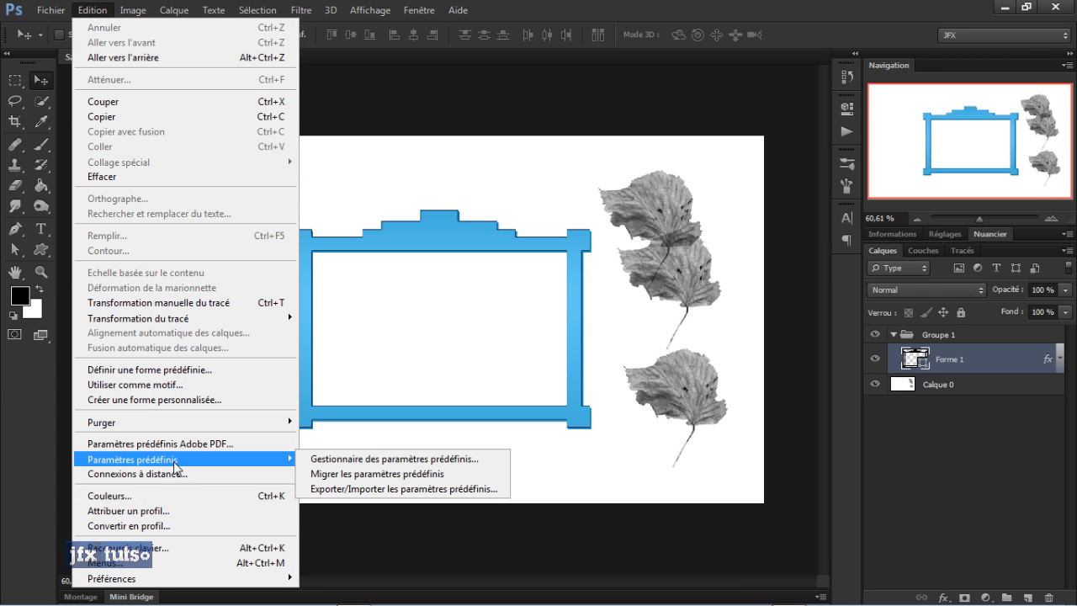
pyautogui.click(334, 459)
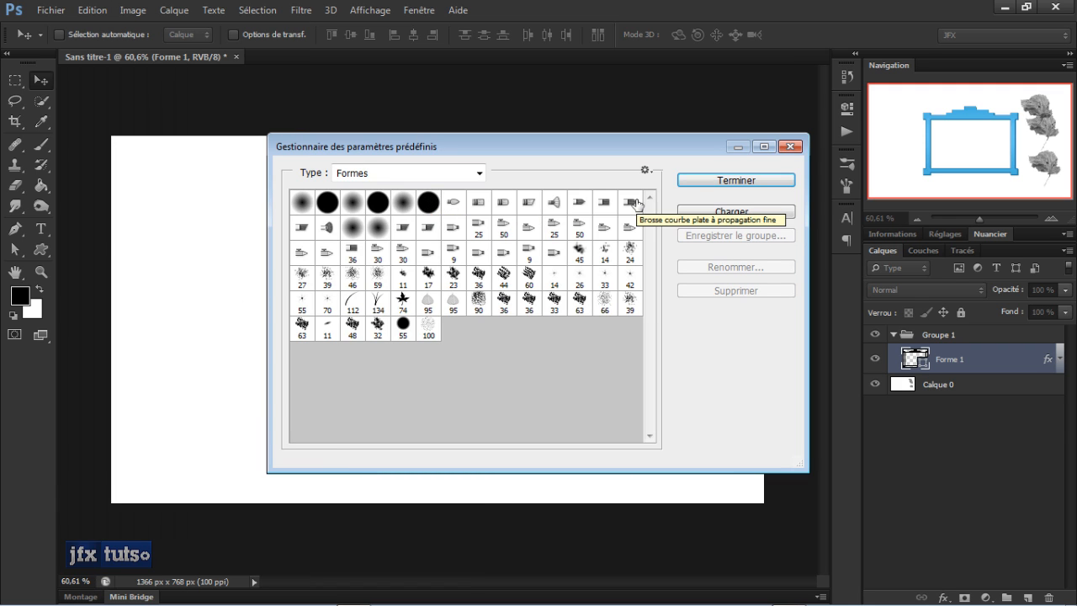
pyautogui.click(702, 212)
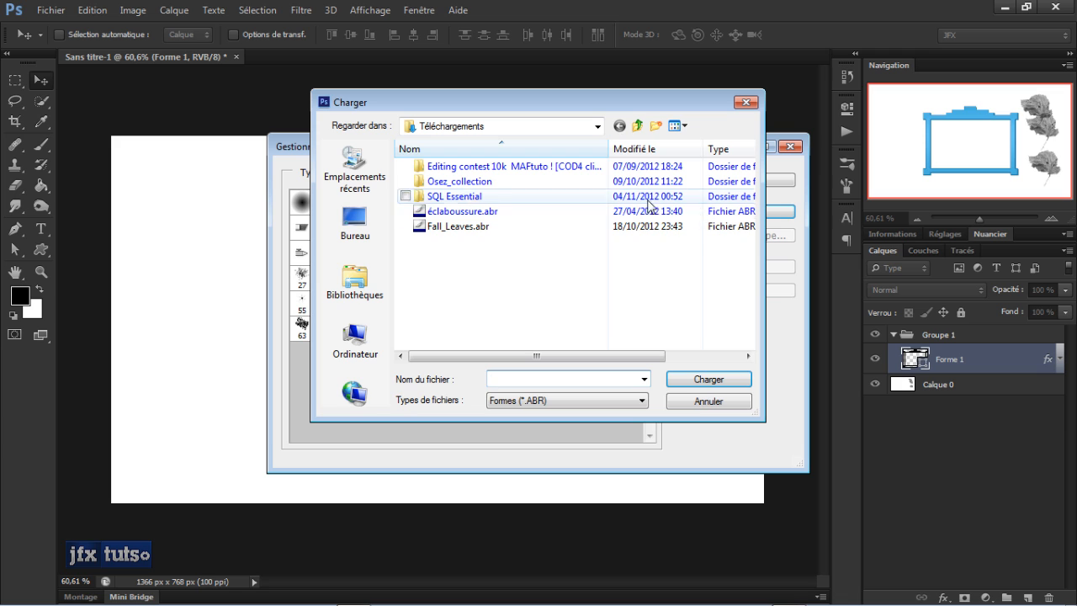
pyautogui.click(741, 403)
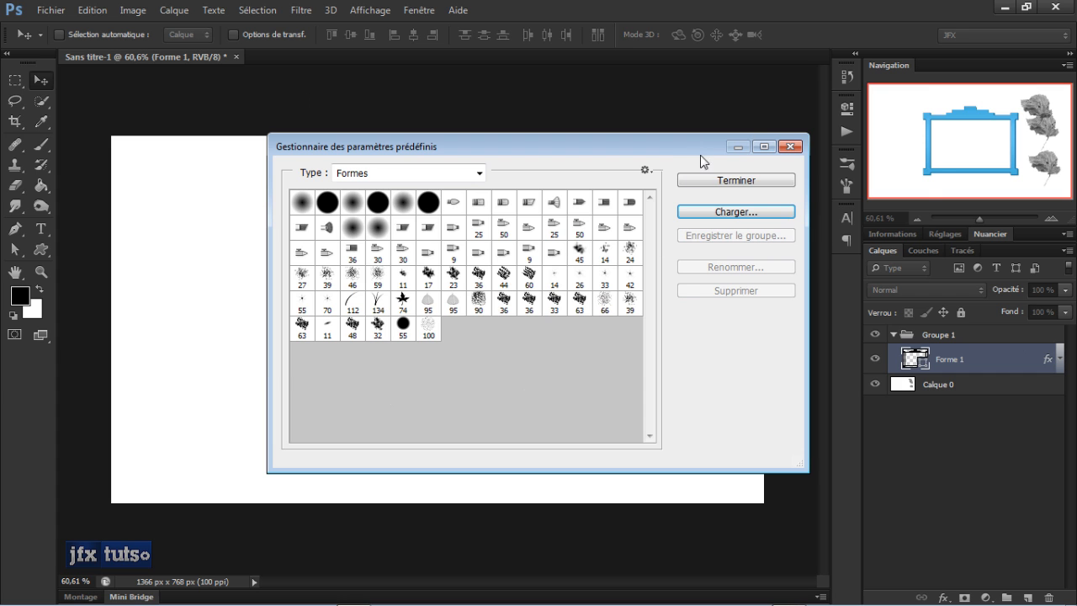
# - Append the Formes arrondies avec taille and Splat SprayCan brush sets to the current brush presets
pyautogui.click(645, 170)
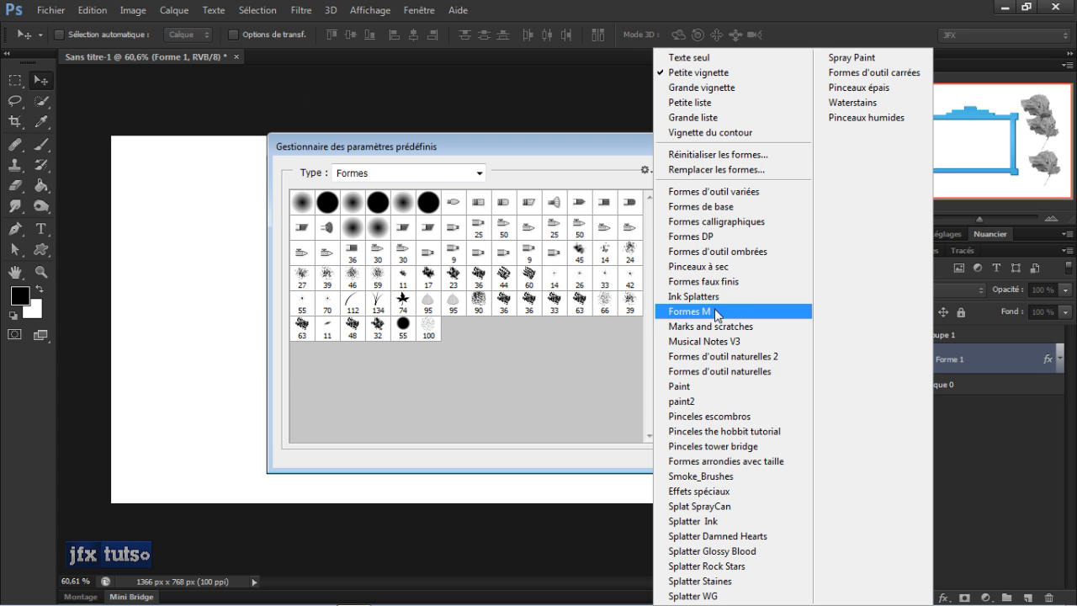
pyautogui.click(711, 461)
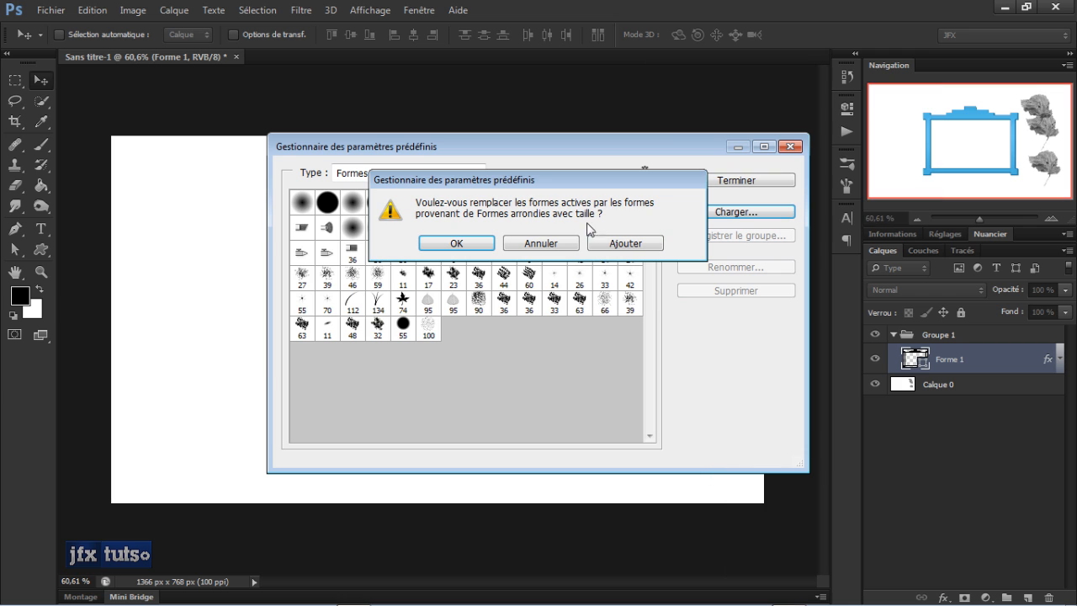
pyautogui.click(610, 244)
pyautogui.click(645, 171)
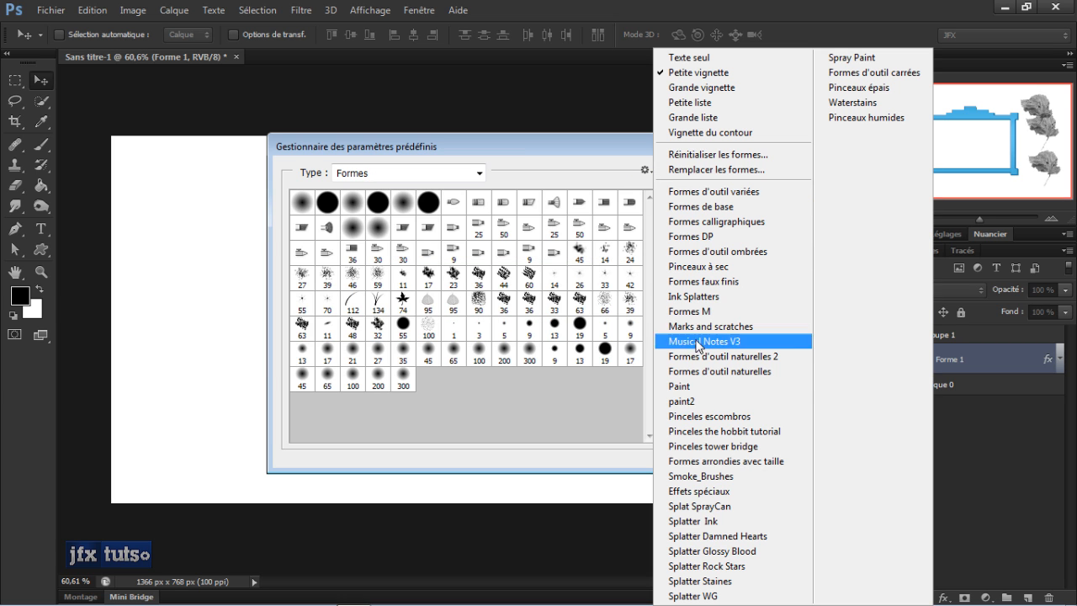
pyautogui.click(699, 506)
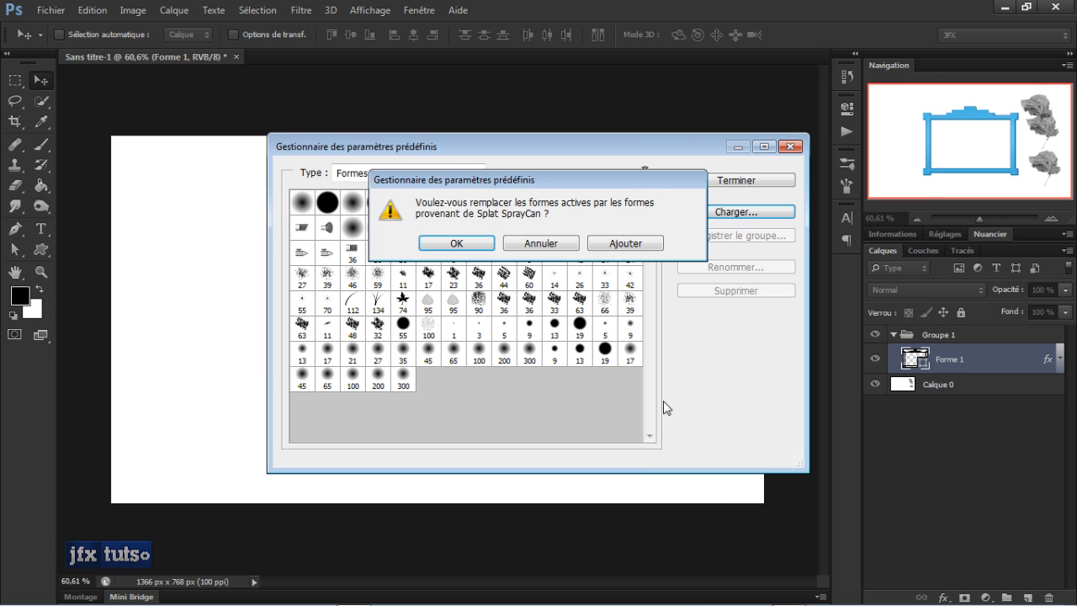
pyautogui.click(633, 241)
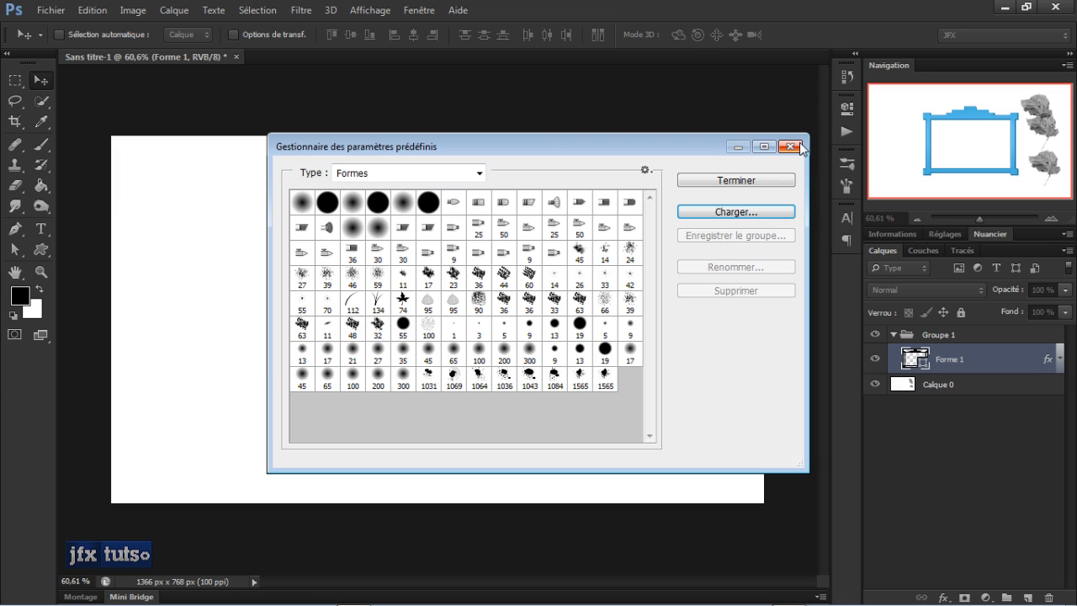
# - Append the Mac OS and Couleurs Web sécurisées sets to the Nuancier presets and close the preset manager
pyautogui.click(480, 173)
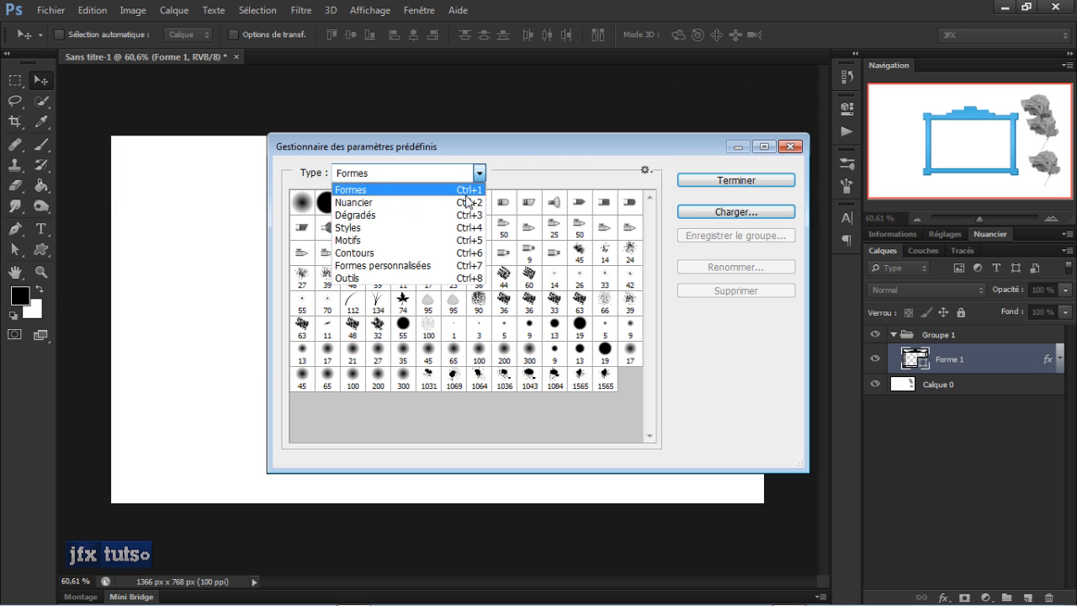
pyautogui.click(470, 202)
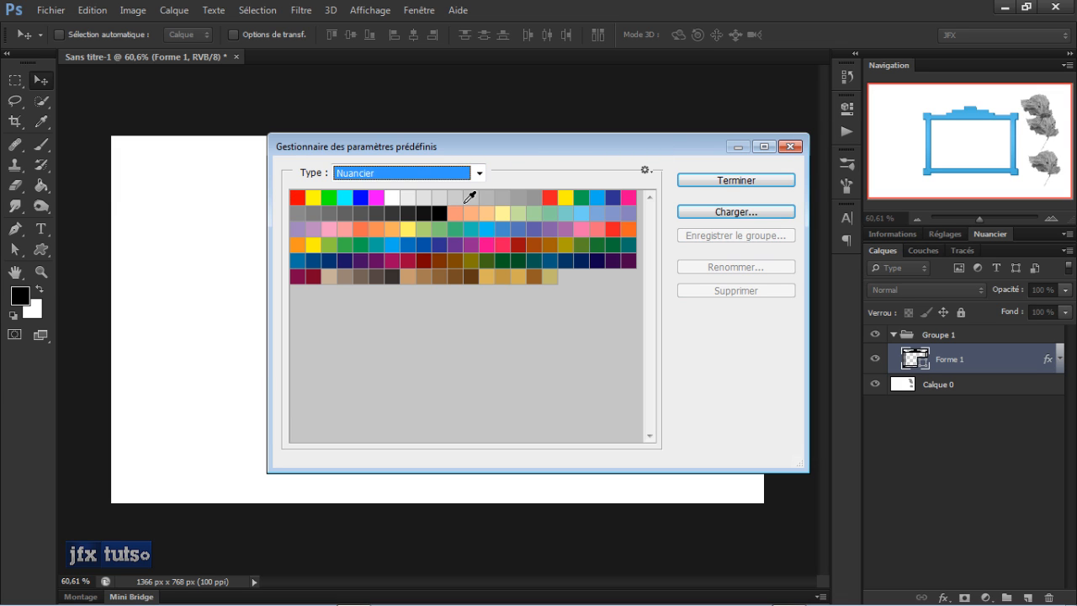
pyautogui.click(645, 171)
pyautogui.click(691, 340)
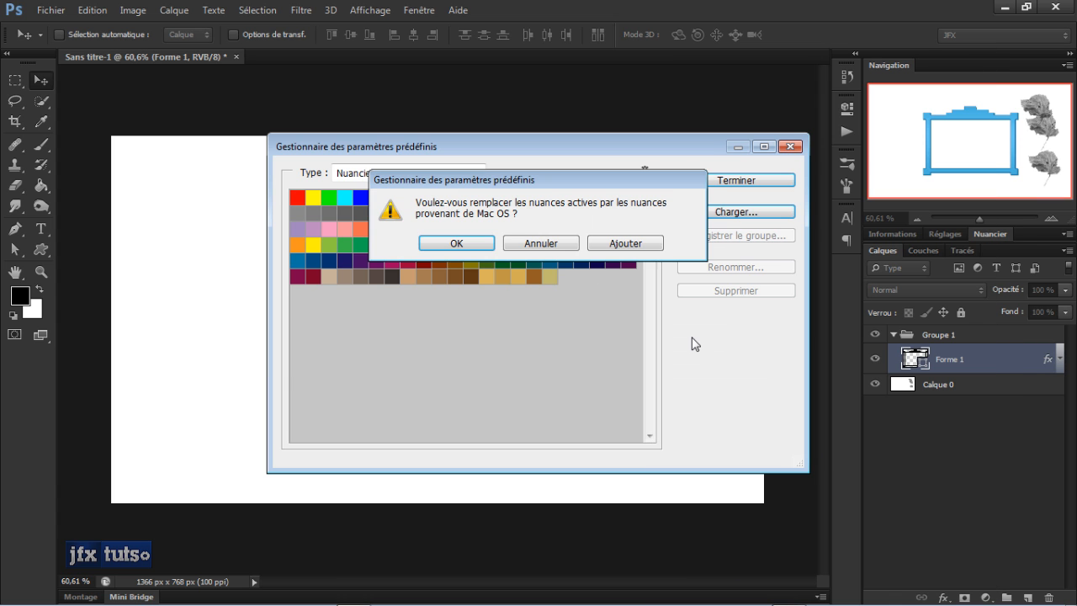
pyautogui.click(643, 244)
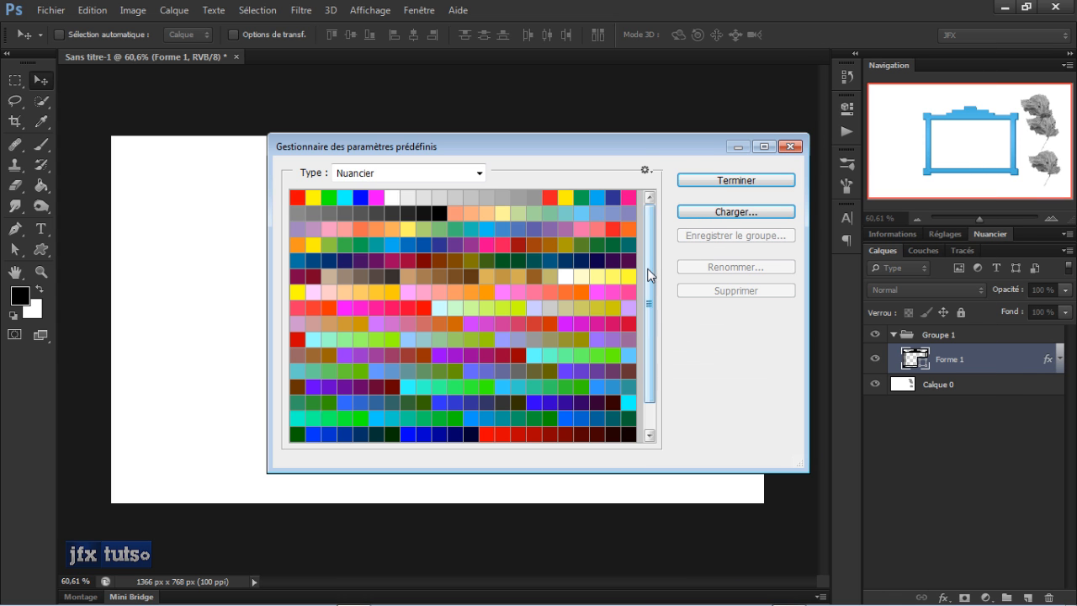
pyautogui.click(645, 170)
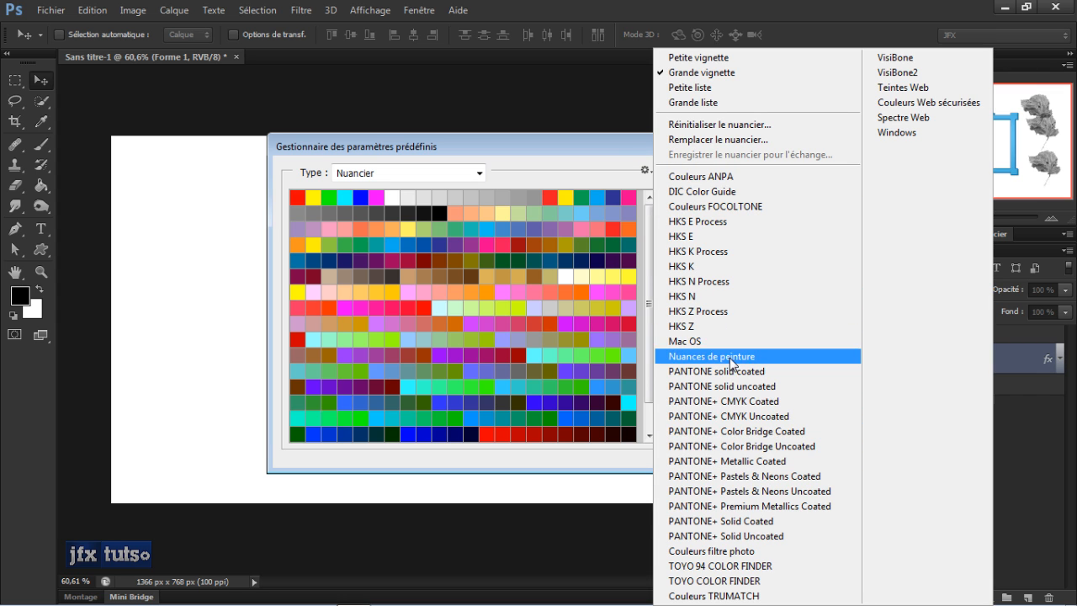
pyautogui.click(922, 102)
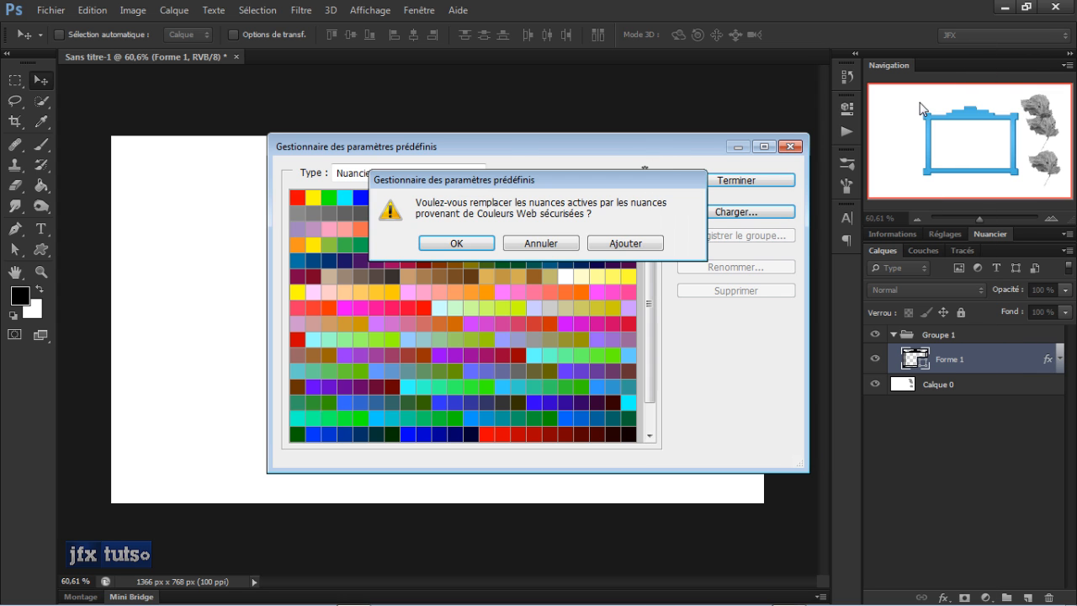
pyautogui.click(592, 243)
pyautogui.scroll(-5, 584, 277)
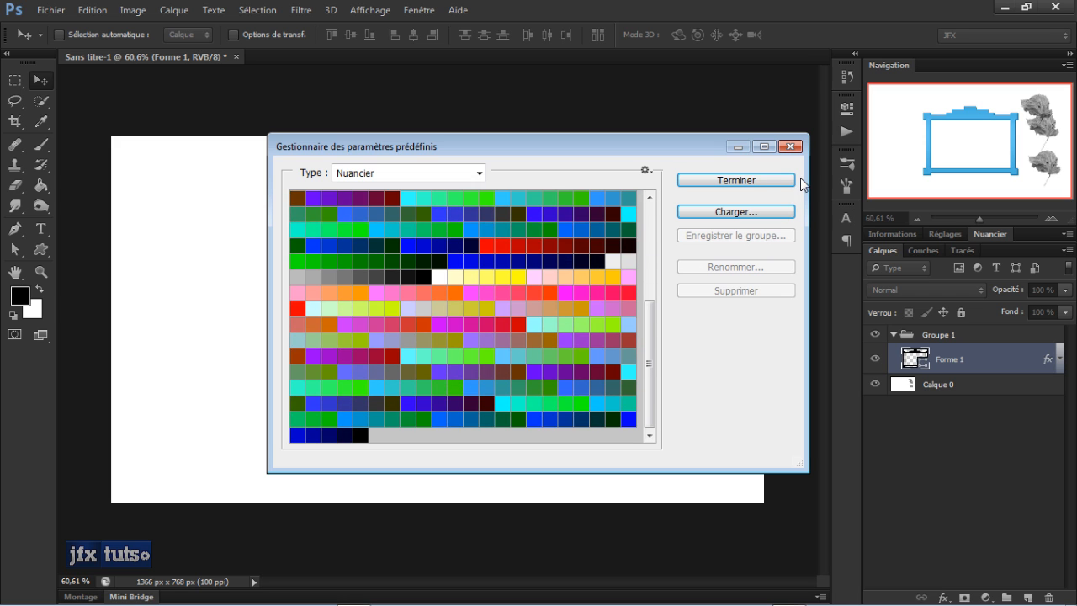
pyautogui.click(790, 148)
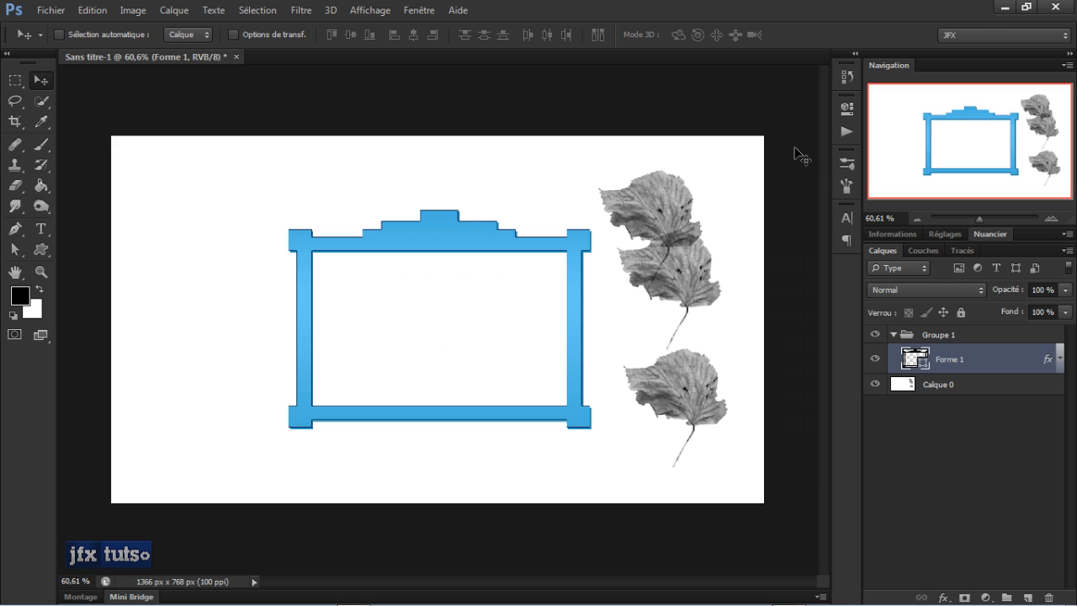
# - Open Exporter/Importer les paramètres prédéfinis and add all of the custom presets to the export list
pyautogui.click(92, 12)
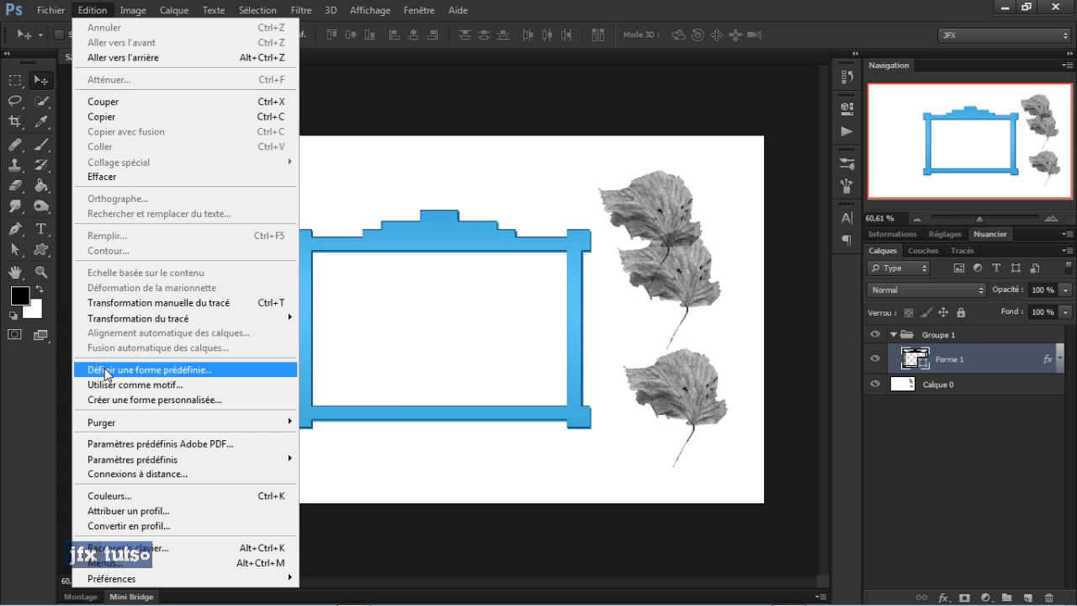
pyautogui.moveTo(286, 459)
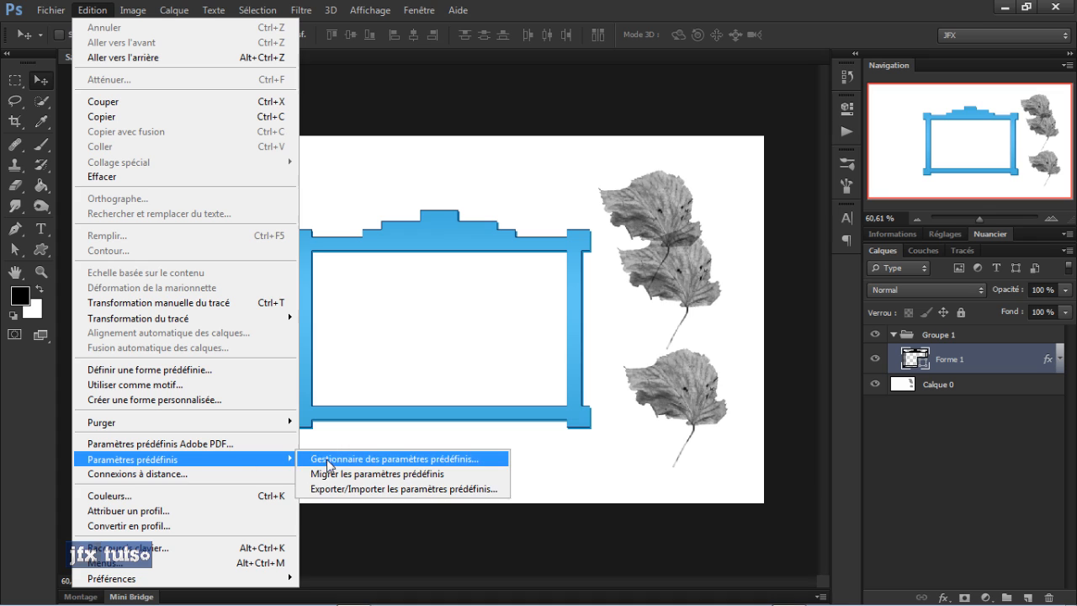
pyautogui.click(359, 489)
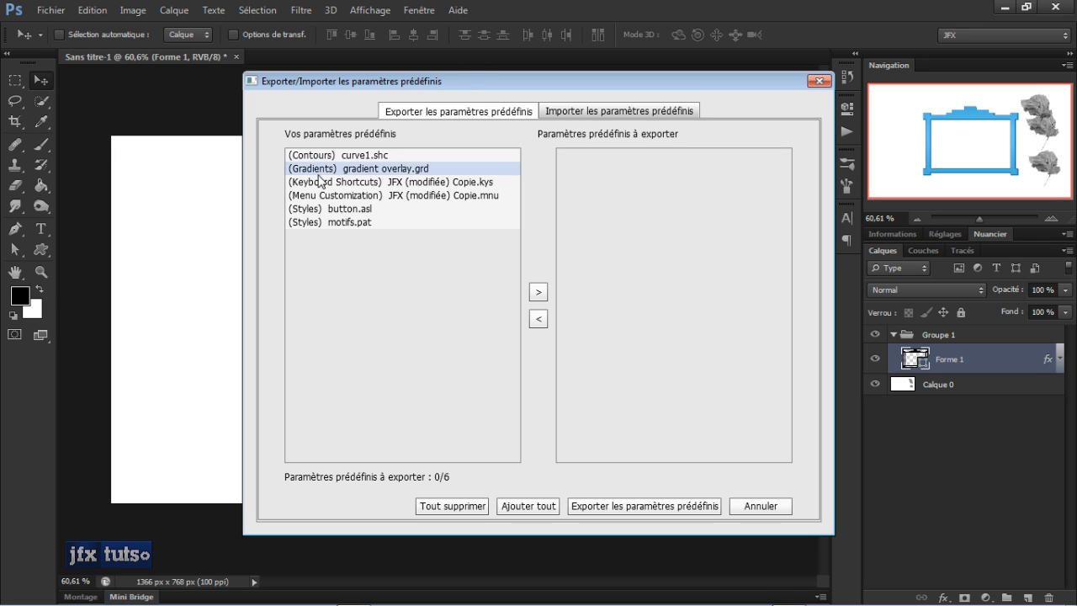
pyautogui.click(513, 506)
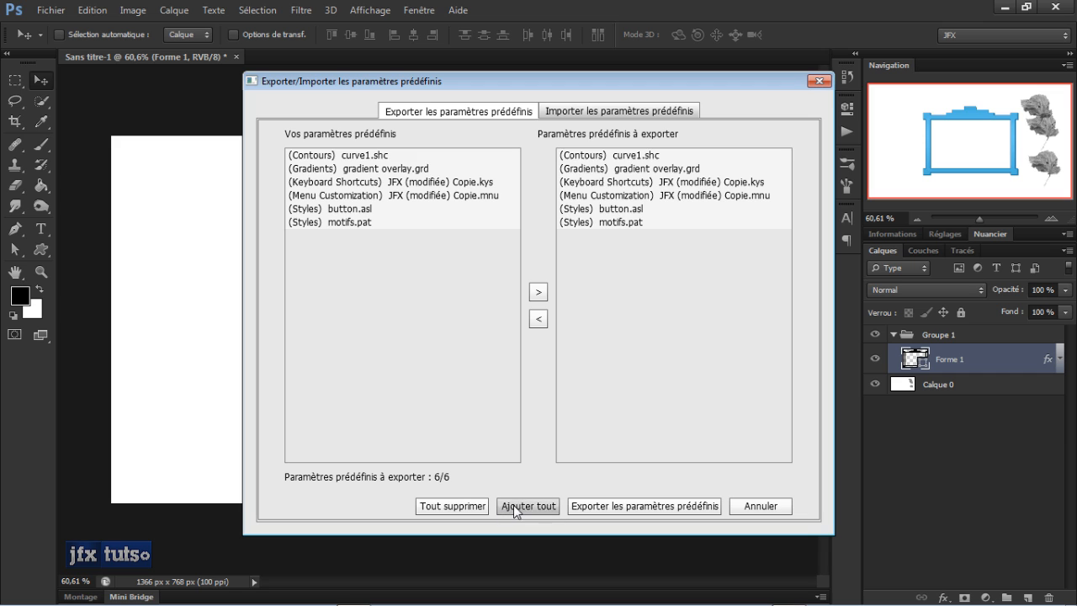
# - Export the listed presets to the Bureau, replacing the existing Exported Presets folder
pyautogui.click(663, 505)
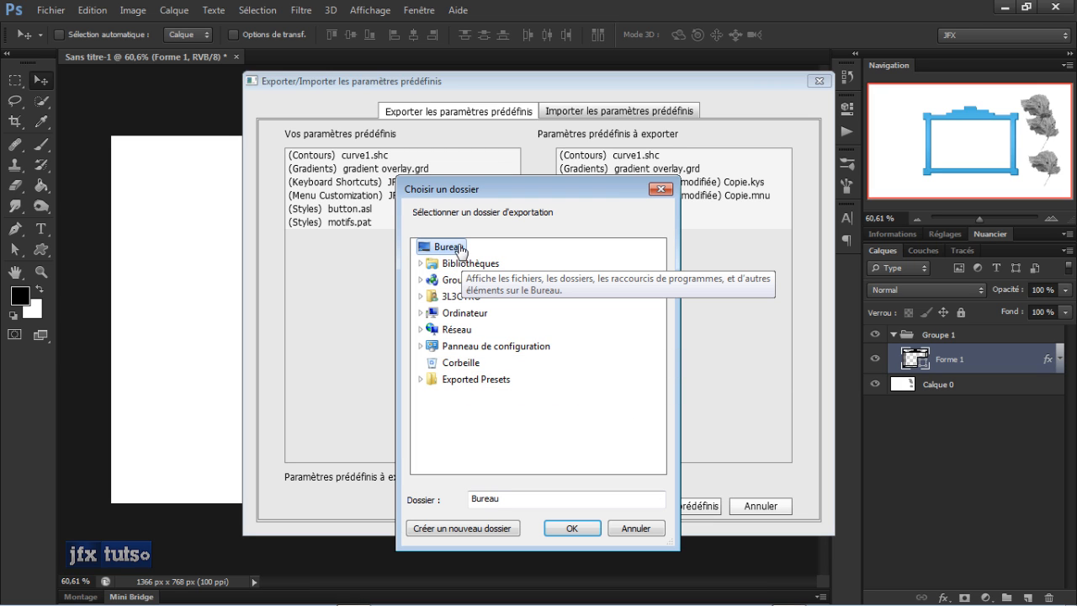
pyautogui.click(564, 531)
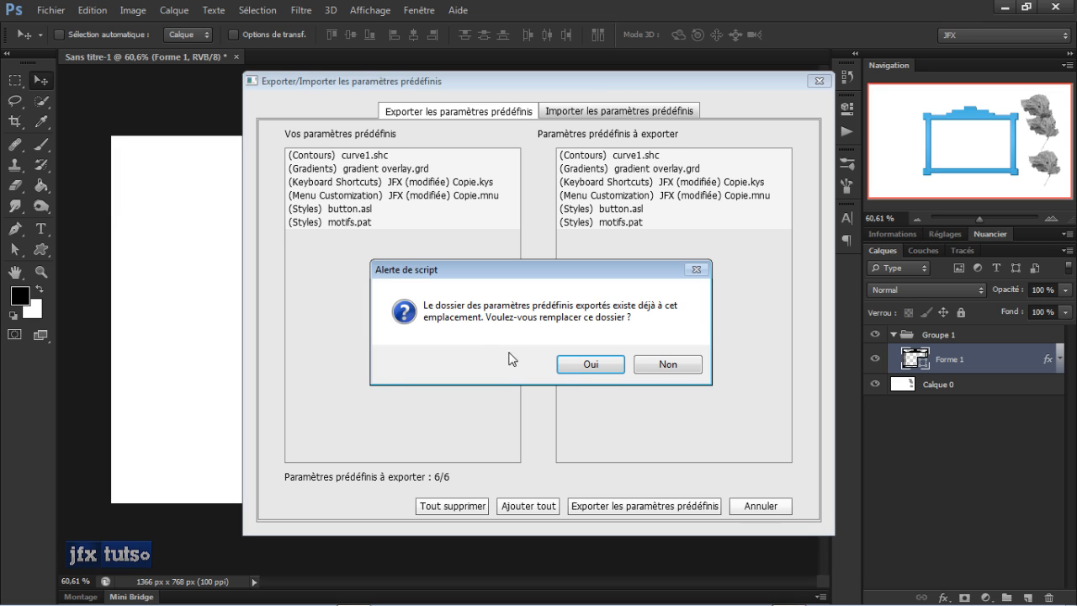
pyautogui.click(592, 364)
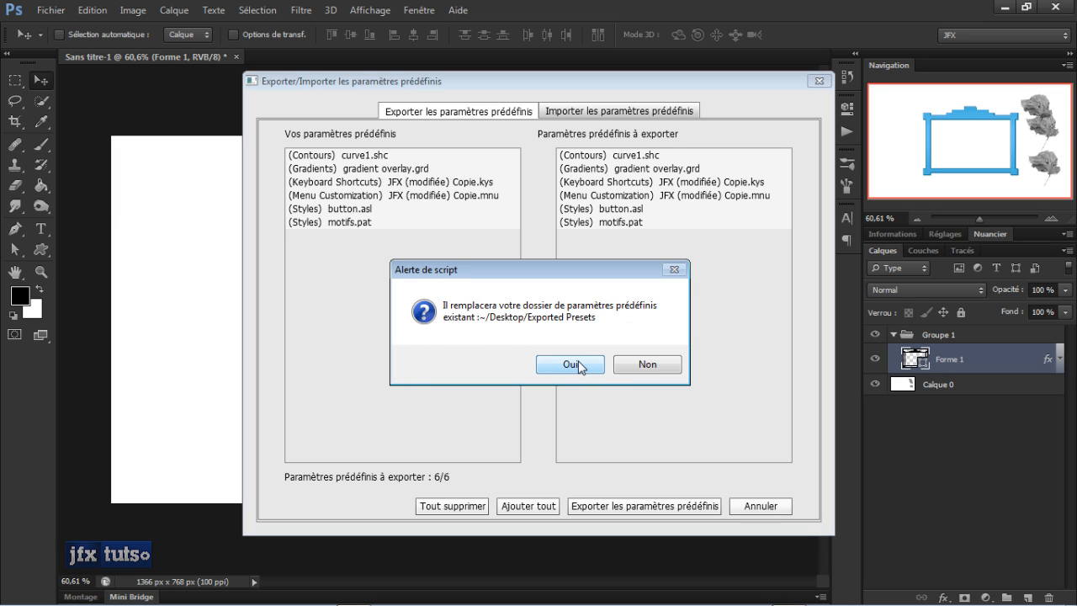
pyautogui.click(581, 367)
pyautogui.click(687, 370)
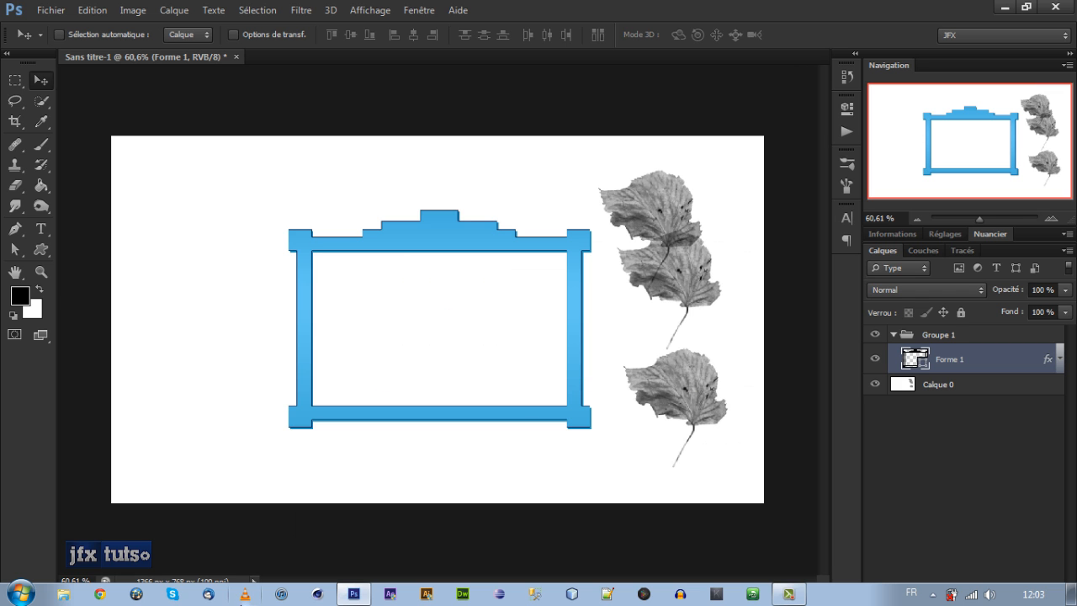
# - Switch to Windows Explorer and open the Exported Presets folder on the Bureau, moving its window aside
pyautogui.click(106, 589)
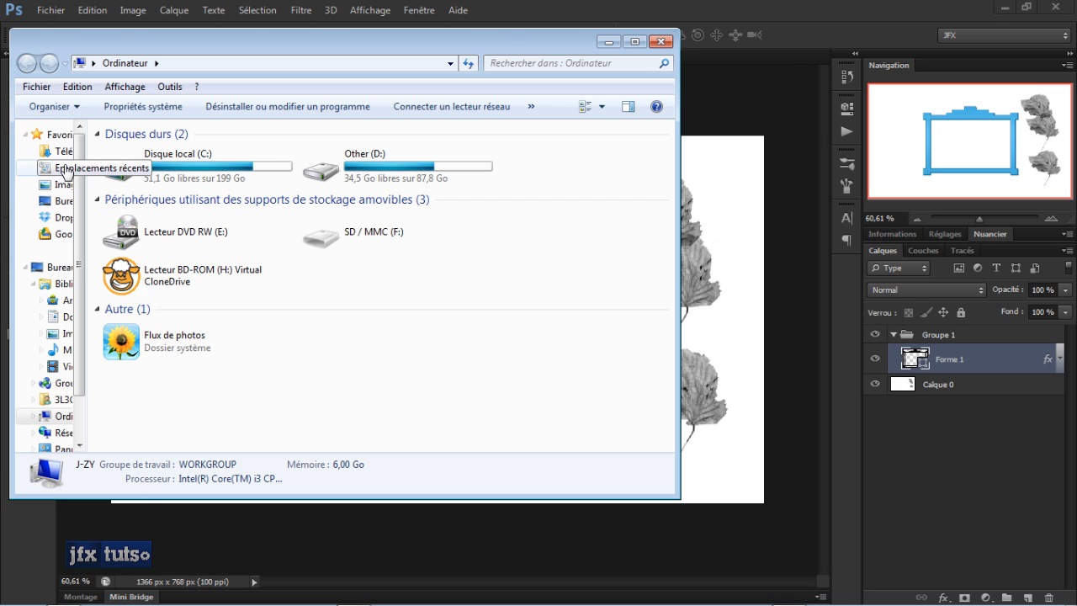
pyautogui.moveTo(85, 271); pyautogui.dragTo(131, 271)
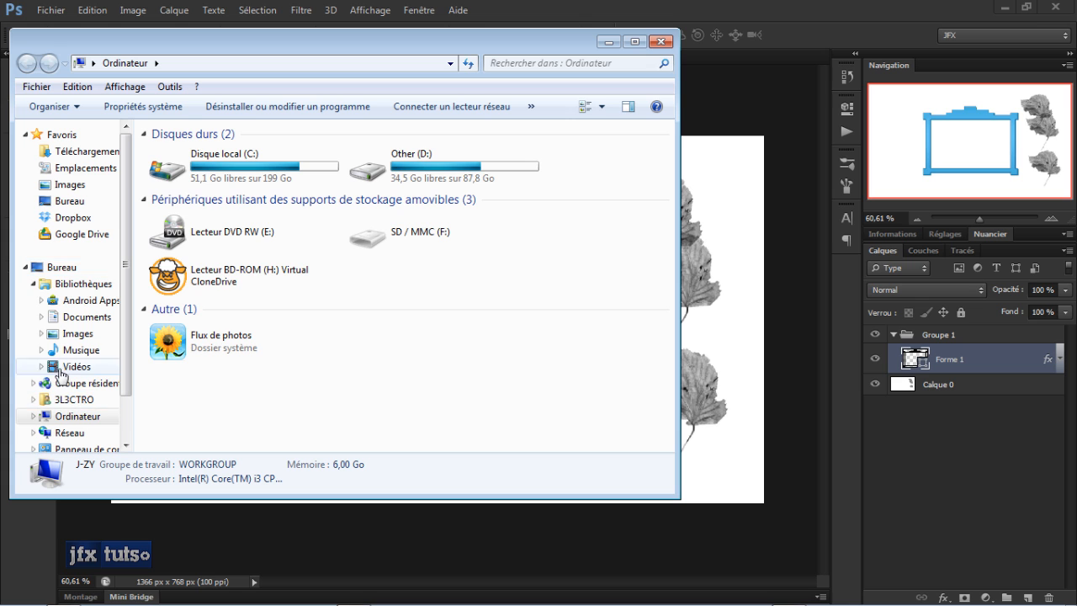
pyautogui.click(67, 267)
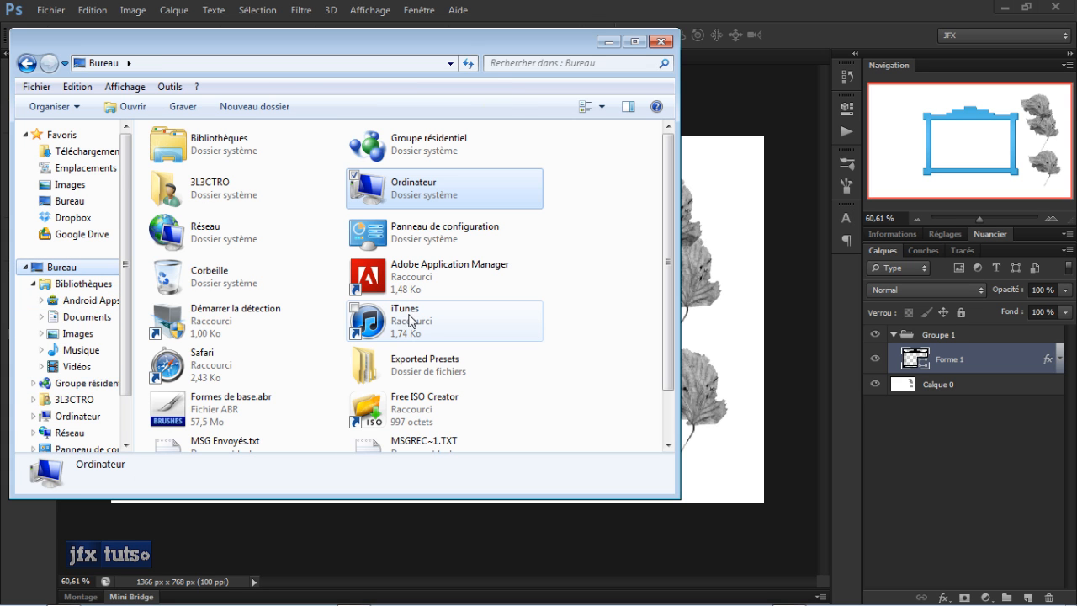
pyautogui.doubleClick(431, 366)
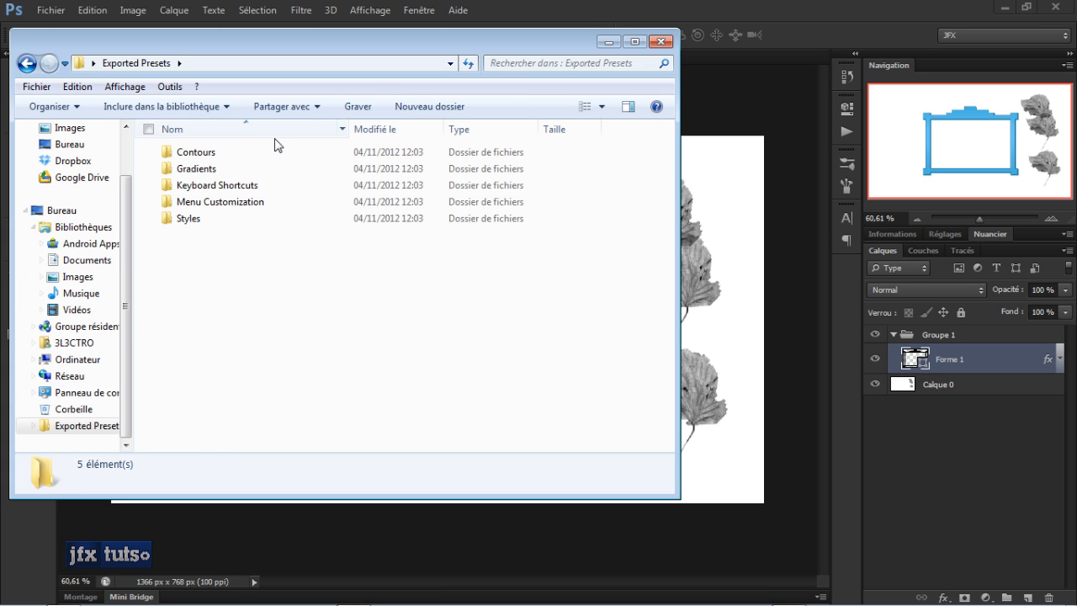
pyautogui.moveTo(291, 43); pyautogui.dragTo(637, 60)
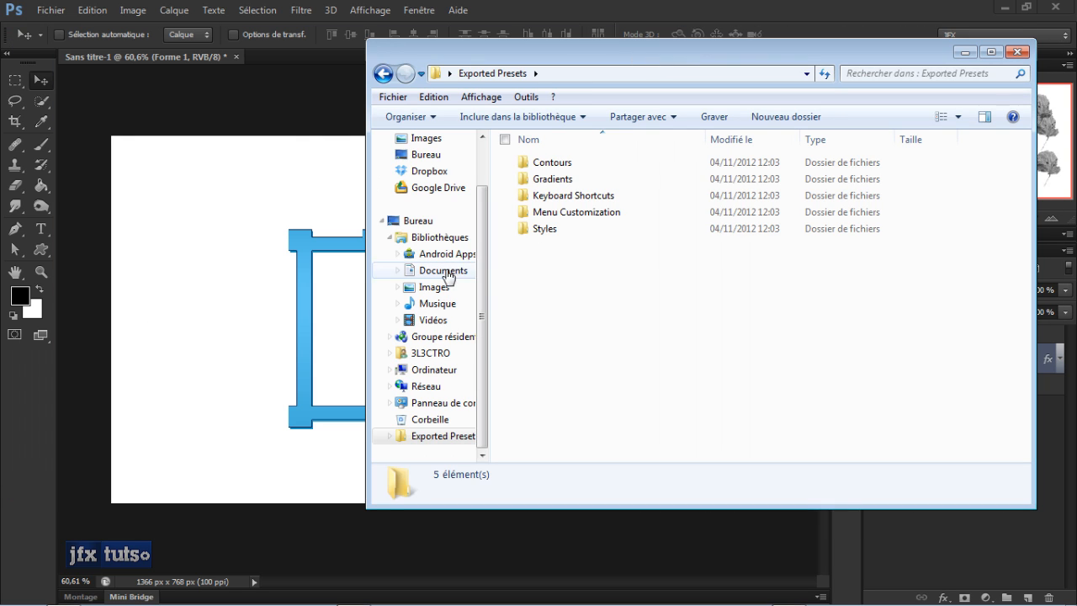
# - Examine the exported files in the Menu Customization, Keyboard Shortcuts, Gradients and Contours folders, and close the Explorer window
pyautogui.doubleClick(552, 217)
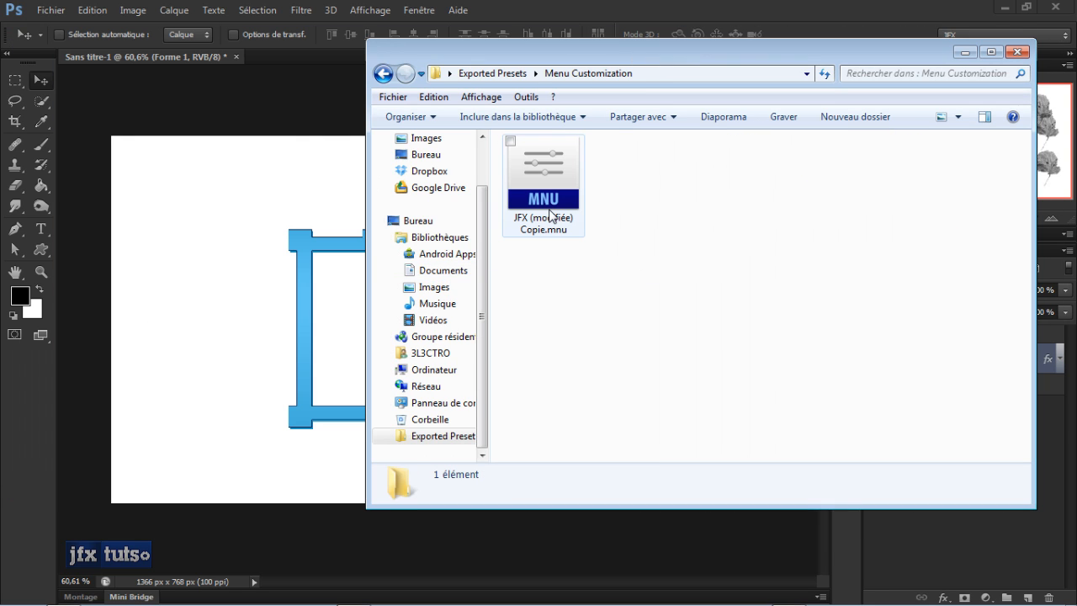
pyautogui.press('BackSpace')
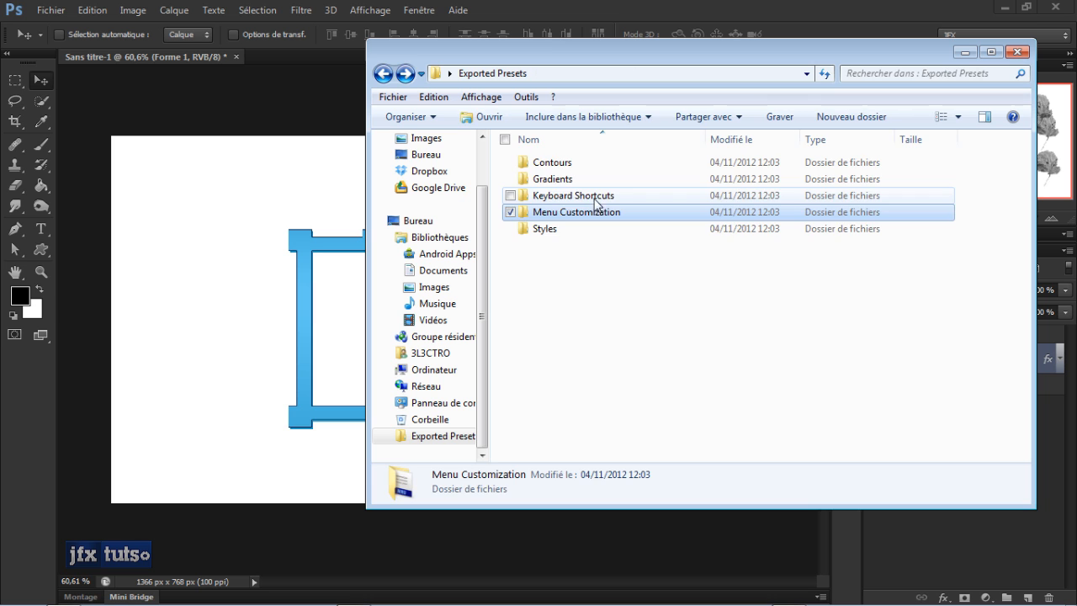
pyautogui.doubleClick(569, 199)
pyautogui.press('BackSpace')
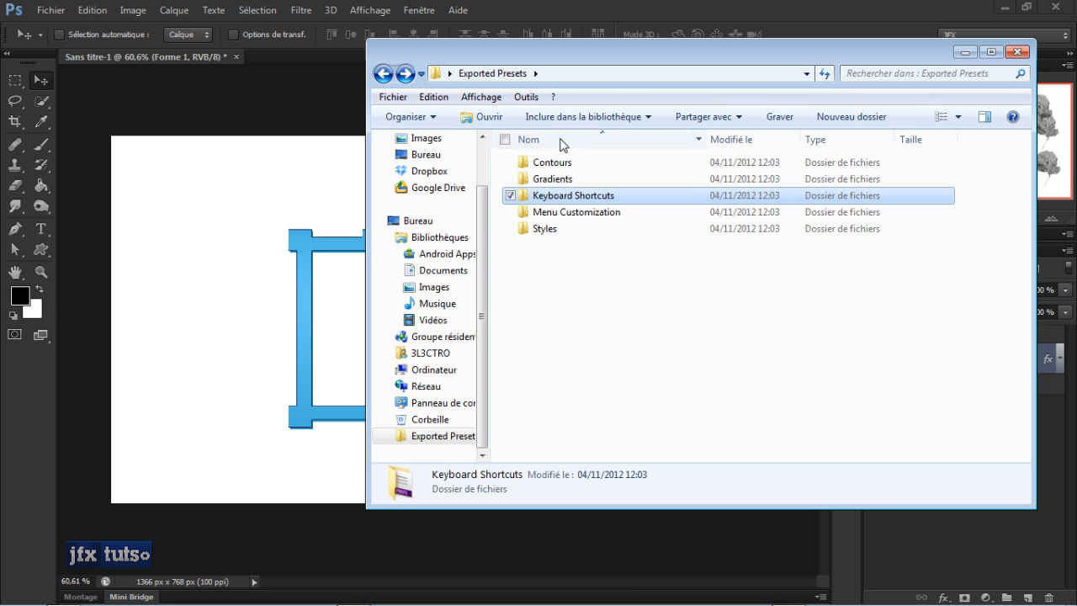
pyautogui.doubleClick(567, 179)
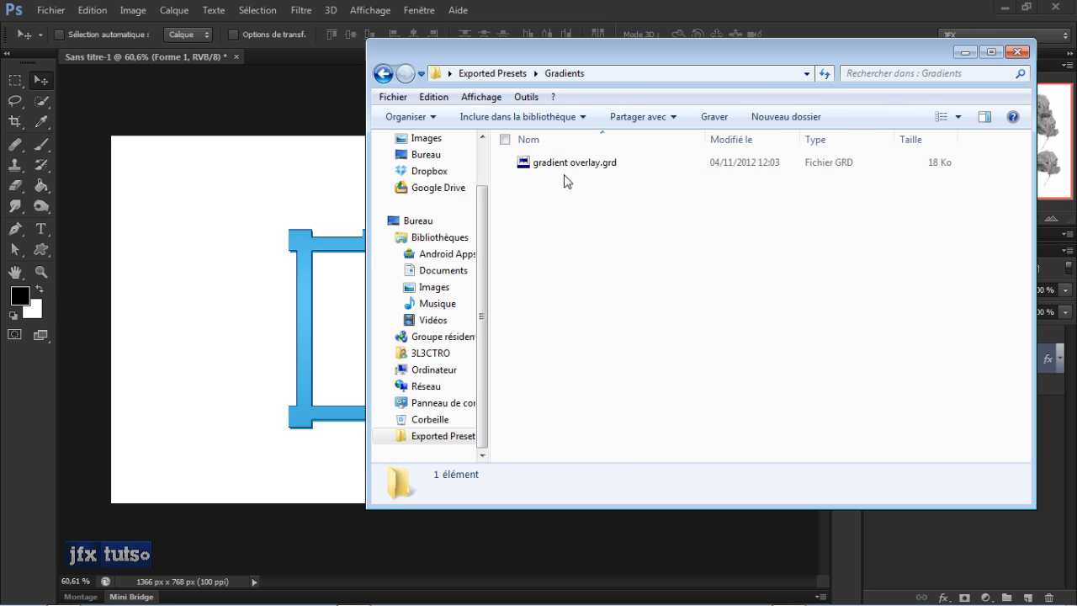
pyautogui.press('BackSpace')
pyautogui.doubleClick(593, 166)
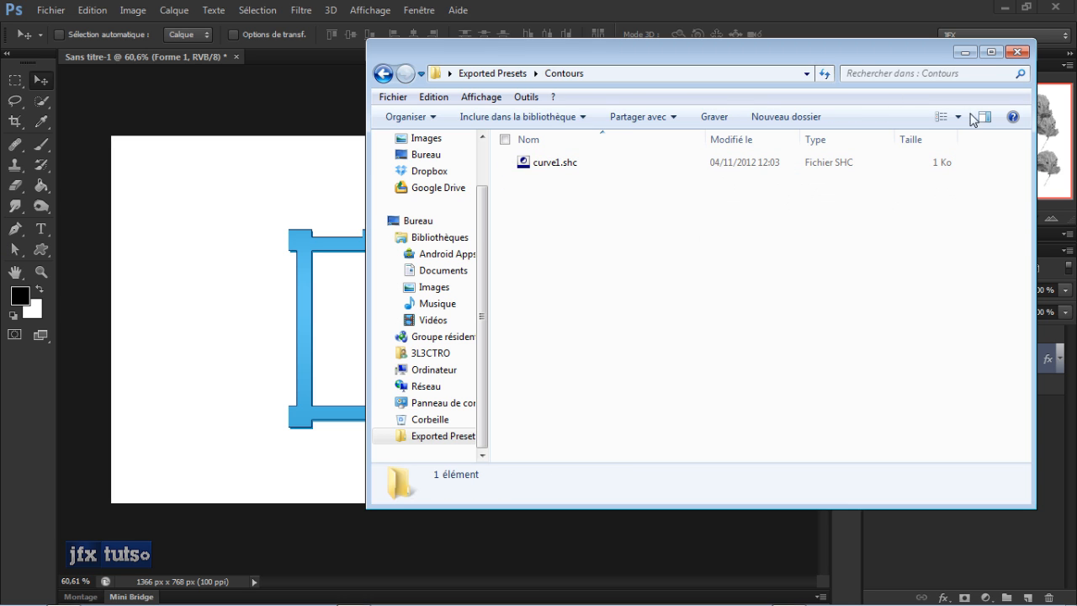
pyautogui.click(1017, 52)
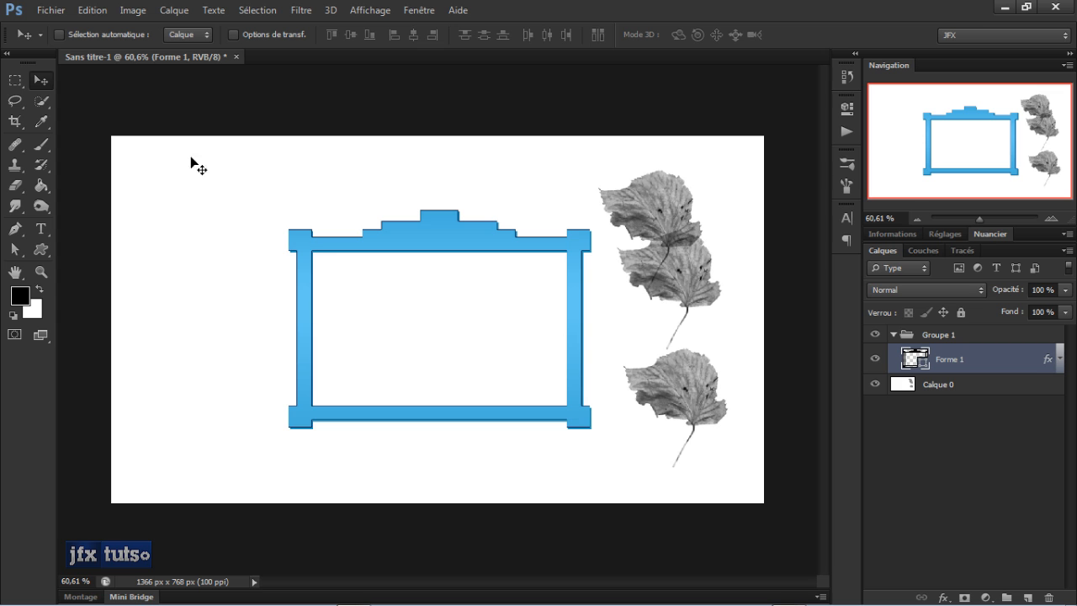
# - Open the Migrer les paramètres prédéfinis prompt to view the migration option, and dismiss it without migrating
pyautogui.click(132, 10)
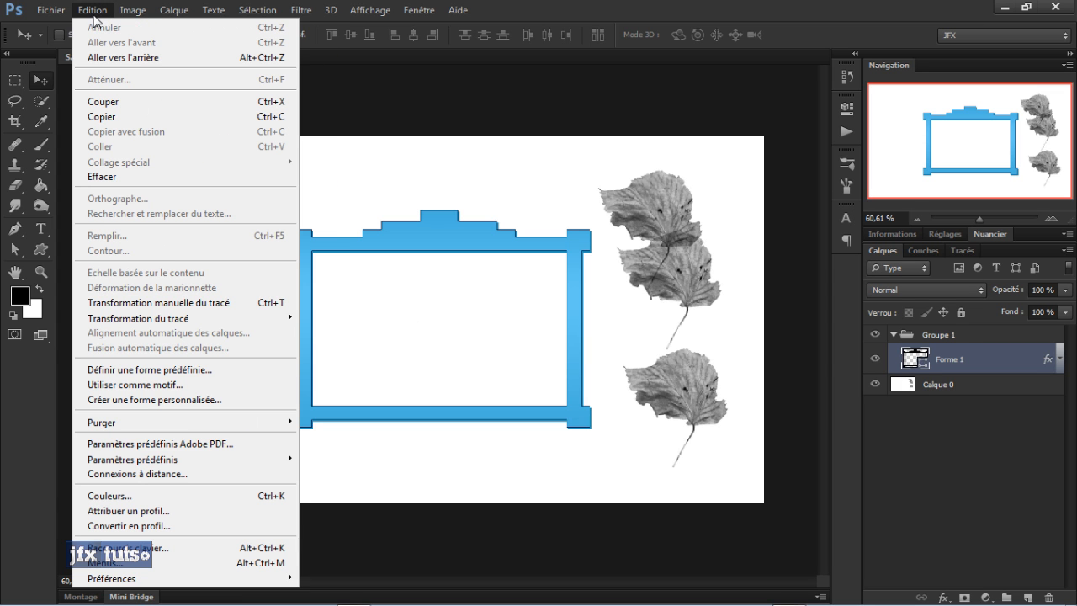
pyautogui.click(328, 209)
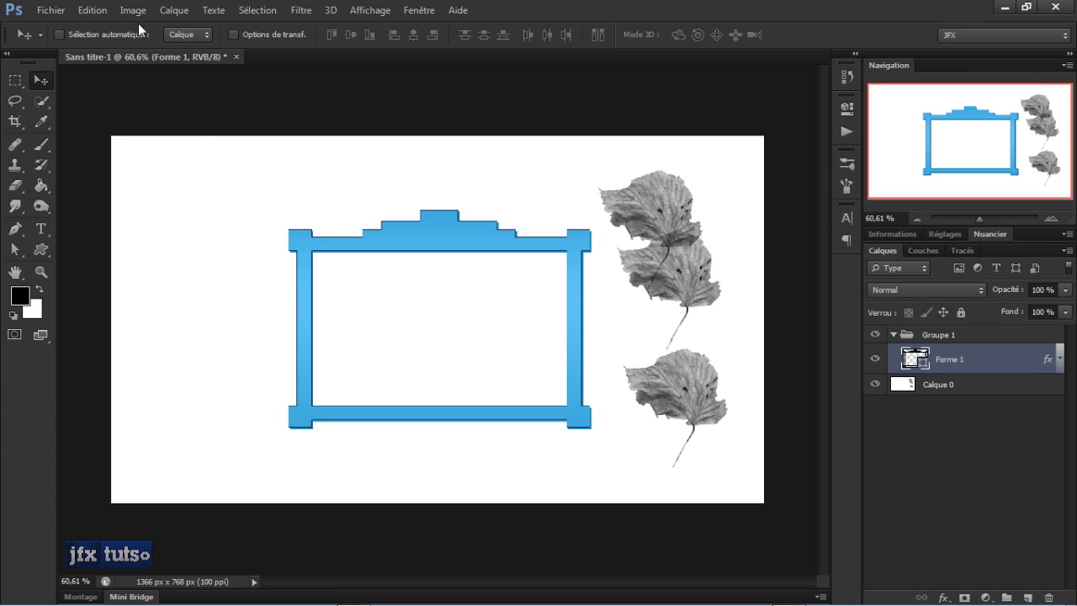
pyautogui.click(91, 10)
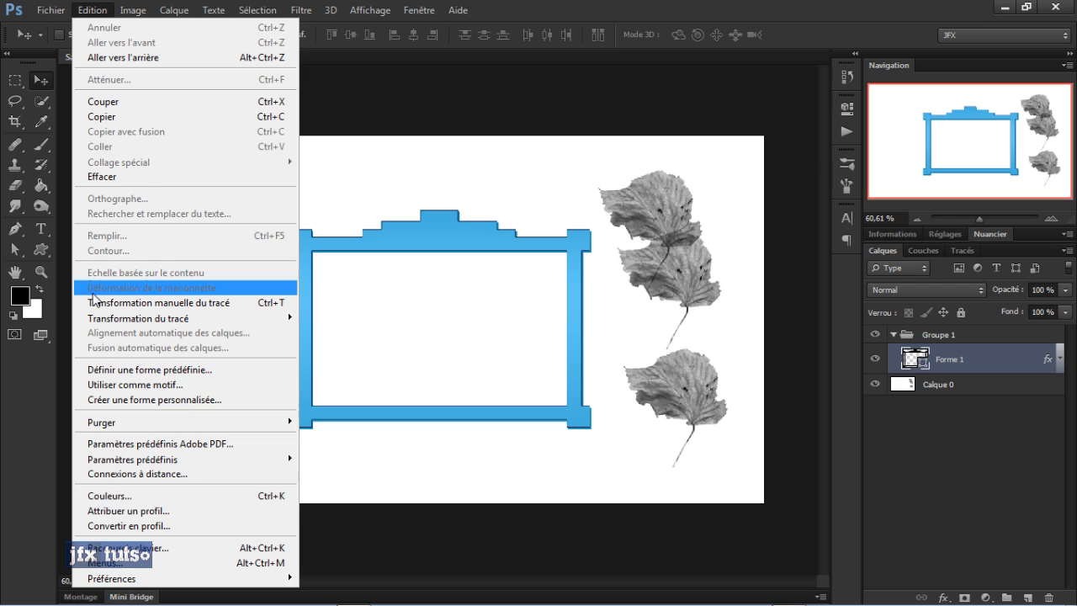
pyautogui.moveTo(216, 461)
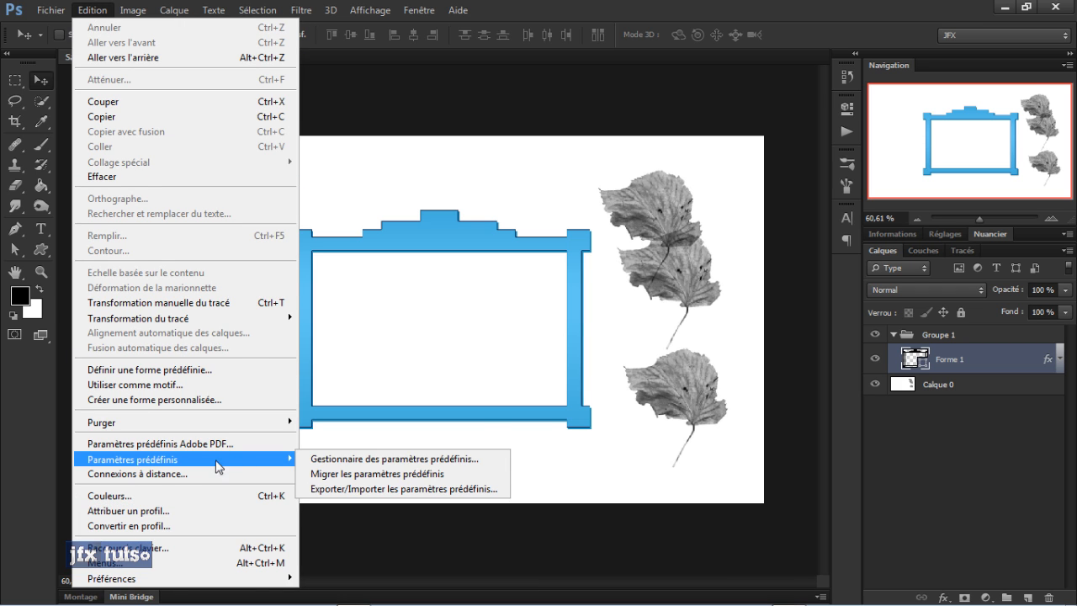
pyautogui.click(418, 478)
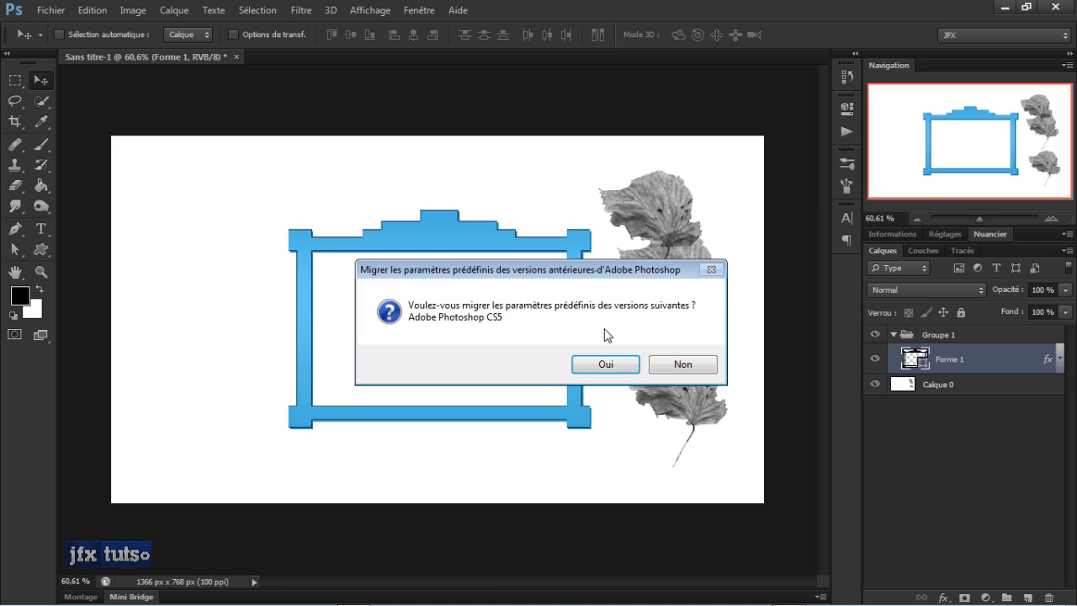
pyautogui.press('Escape')
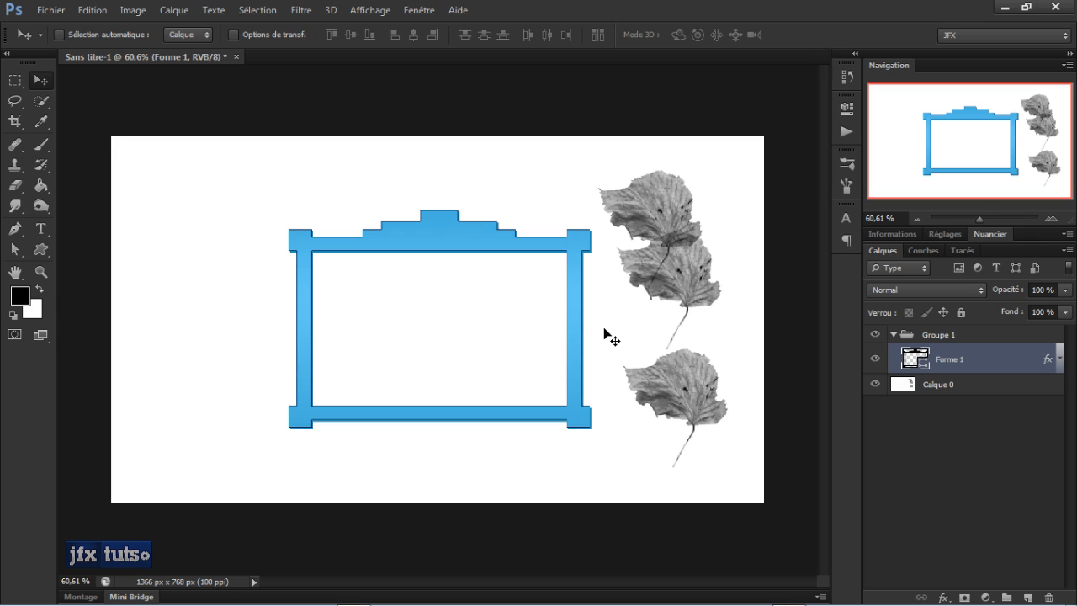